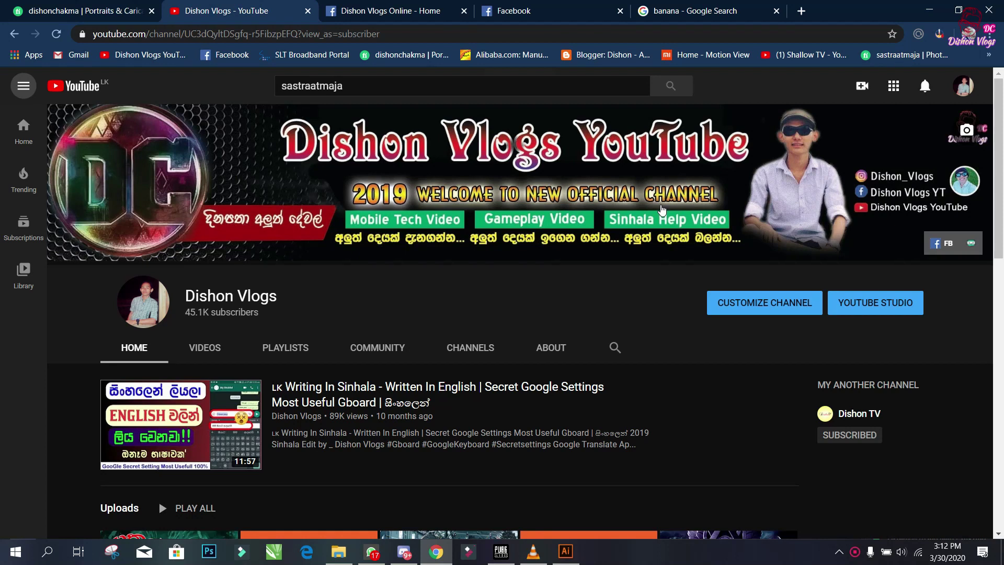
# Step: Check the Illustrator banana photo, then reorder the pinned taskbar apps and return to YouTube
pyautogui.scroll(-4, 662, 209)
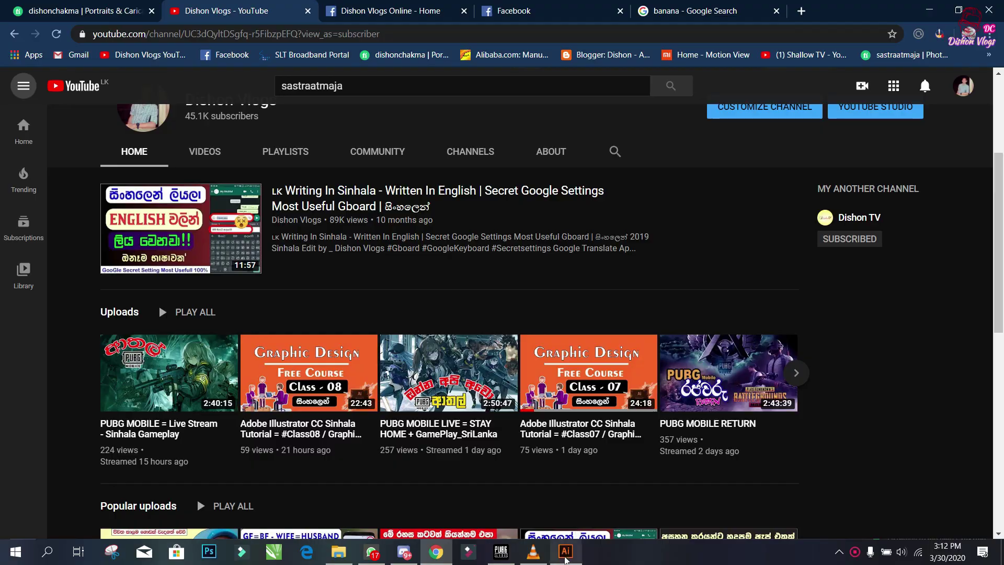
pyautogui.click(565, 551)
pyautogui.click(464, 388)
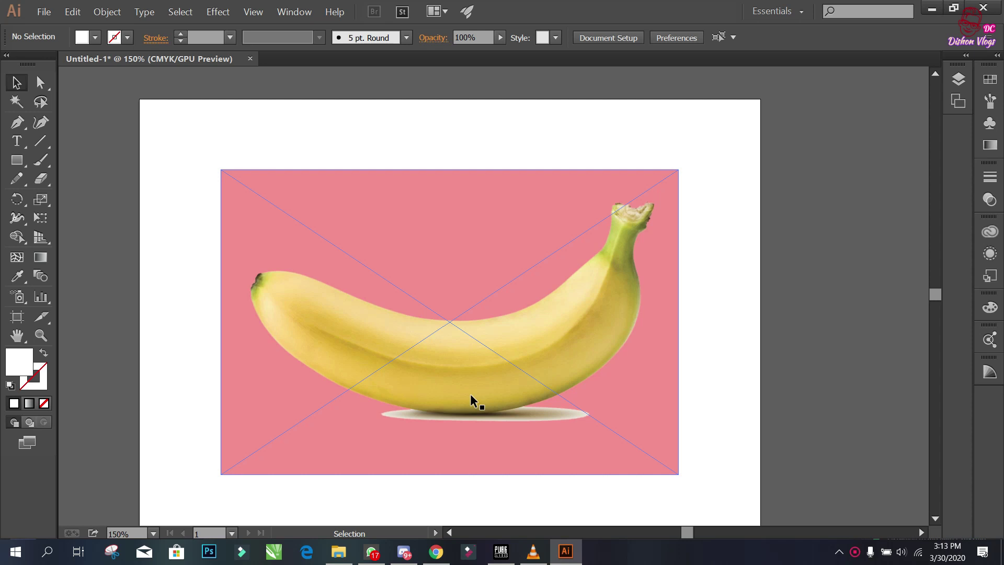
pyautogui.moveTo(469, 551); pyautogui.dragTo(353, 551)
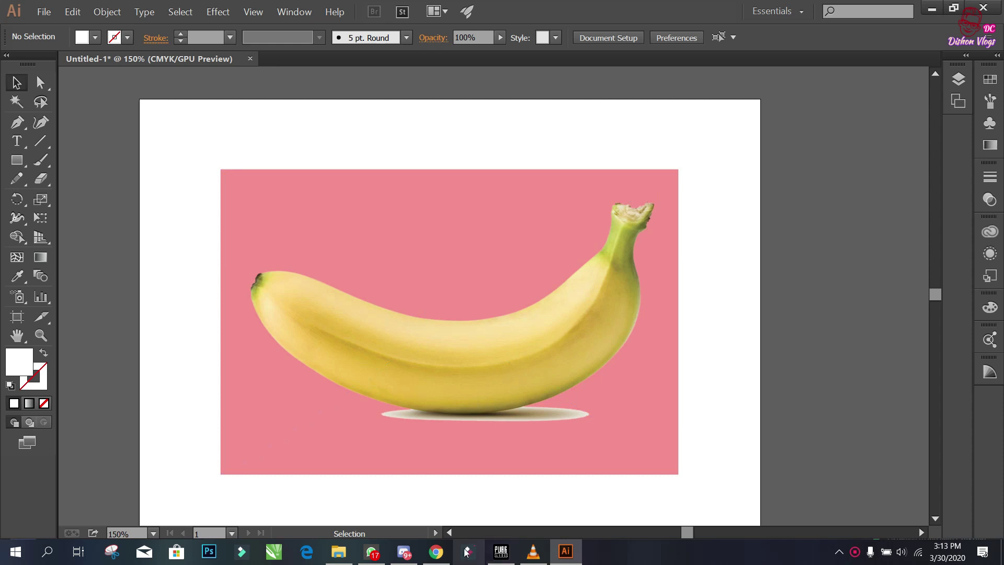
pyautogui.click(468, 551)
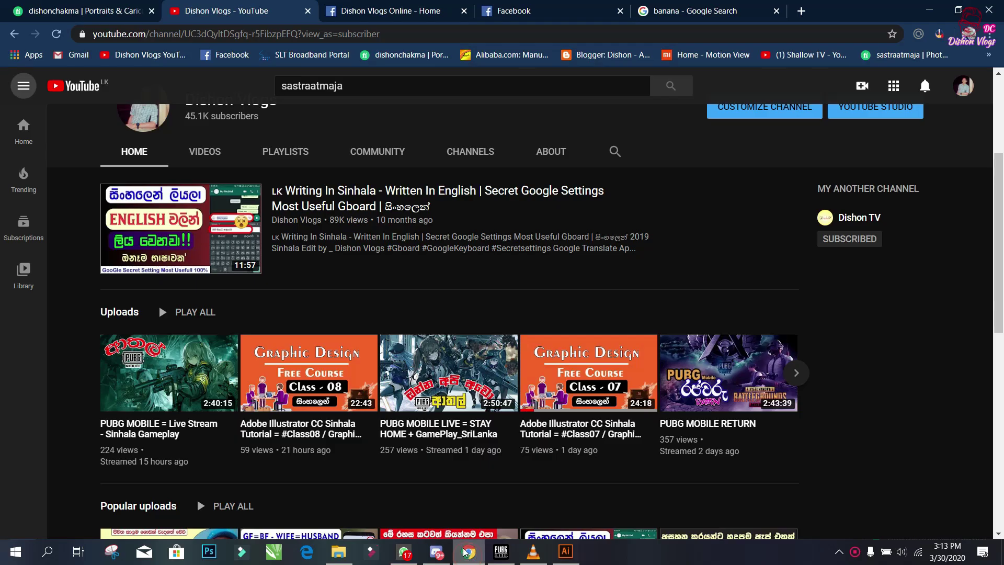
# Step: Browse the YouTube channel page, then flip to the Illustrator banana document and back
pyautogui.scroll(-1, 434, 308)
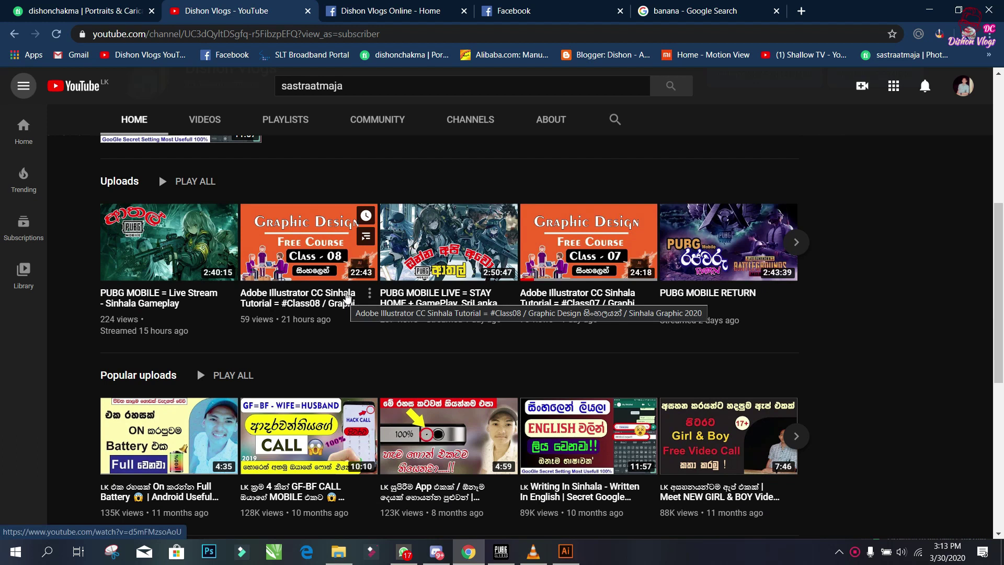
pyautogui.scroll(-3, 347, 296)
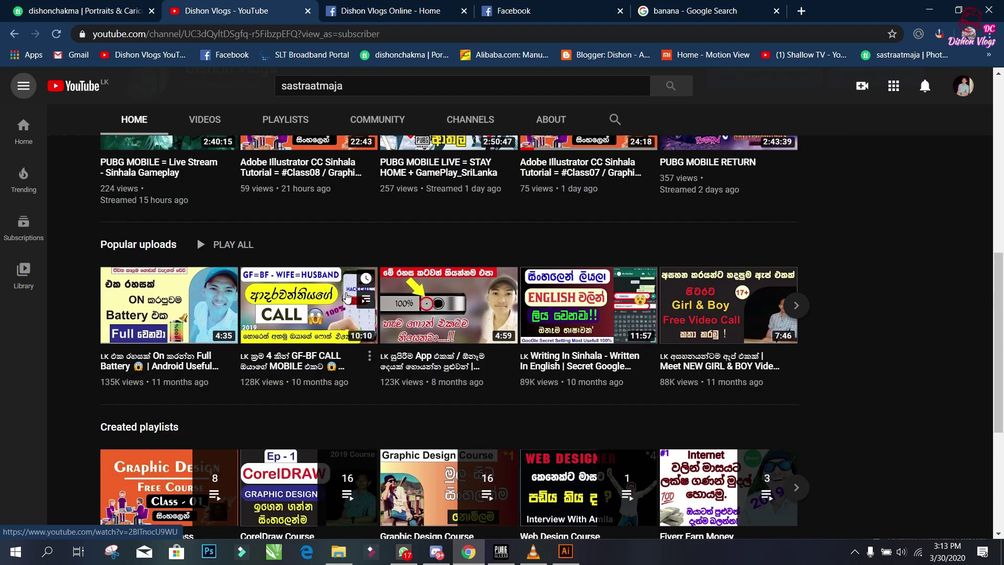
pyautogui.scroll(-3, 347, 297)
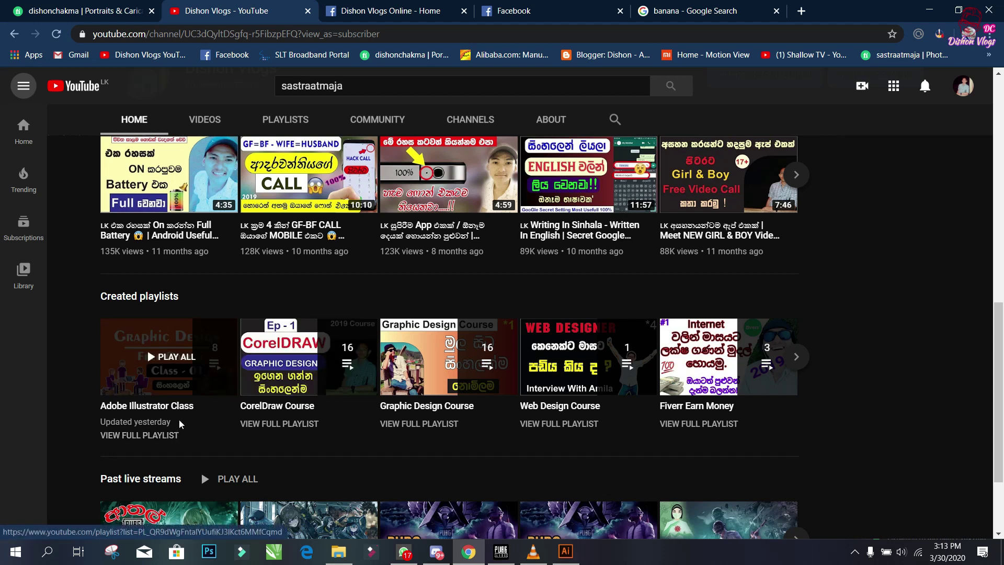
pyautogui.scroll(3, 179, 418)
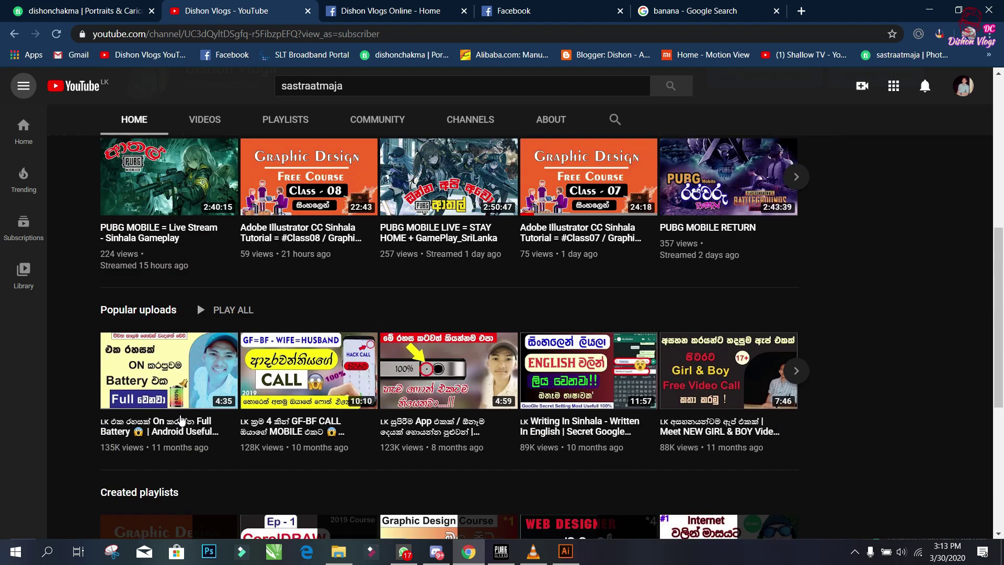
pyautogui.scroll(4, 179, 418)
pyautogui.scroll(4, 179, 418)
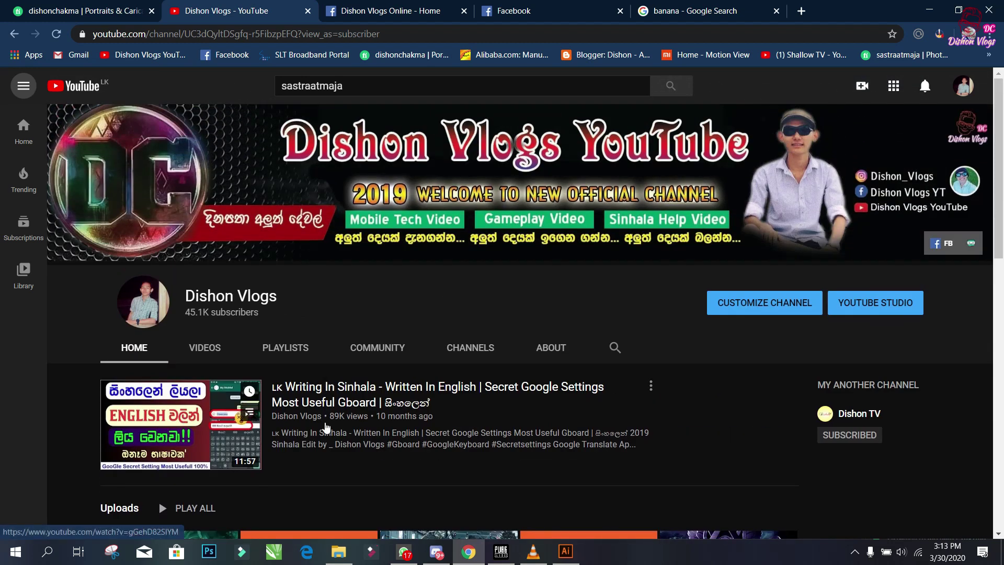
pyautogui.click(565, 551)
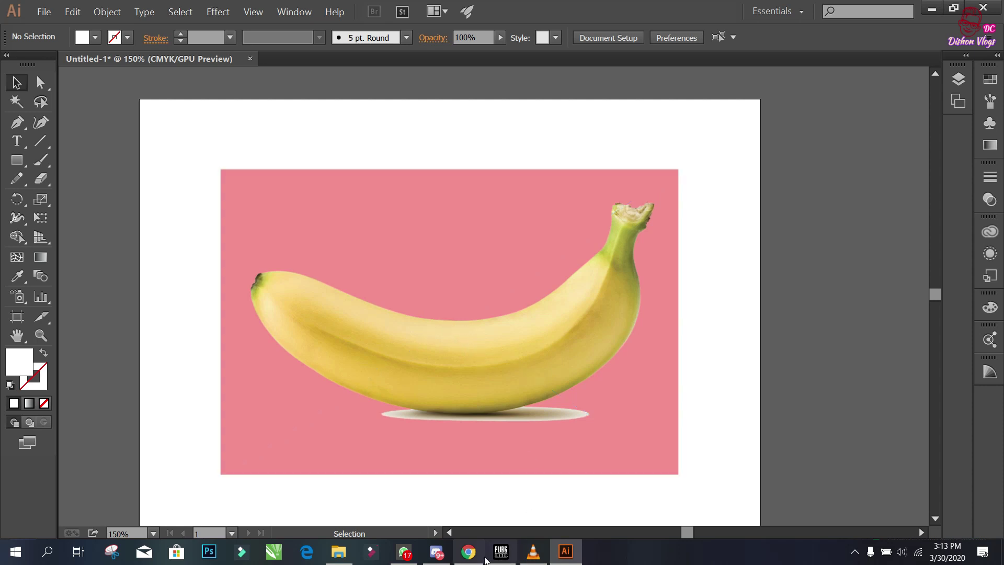
pyautogui.click(468, 551)
pyautogui.click(437, 10)
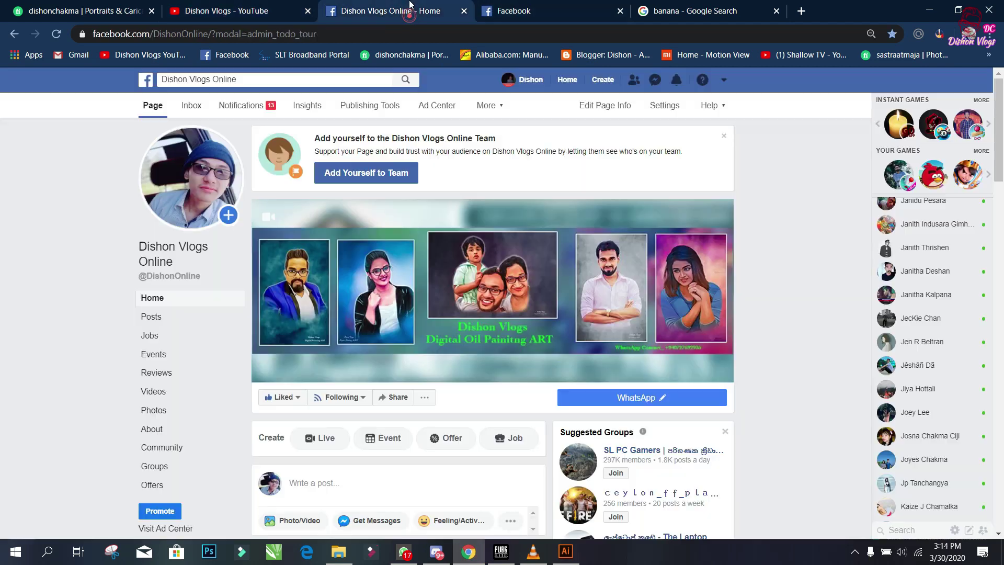
pyautogui.moveTo(492, 290)
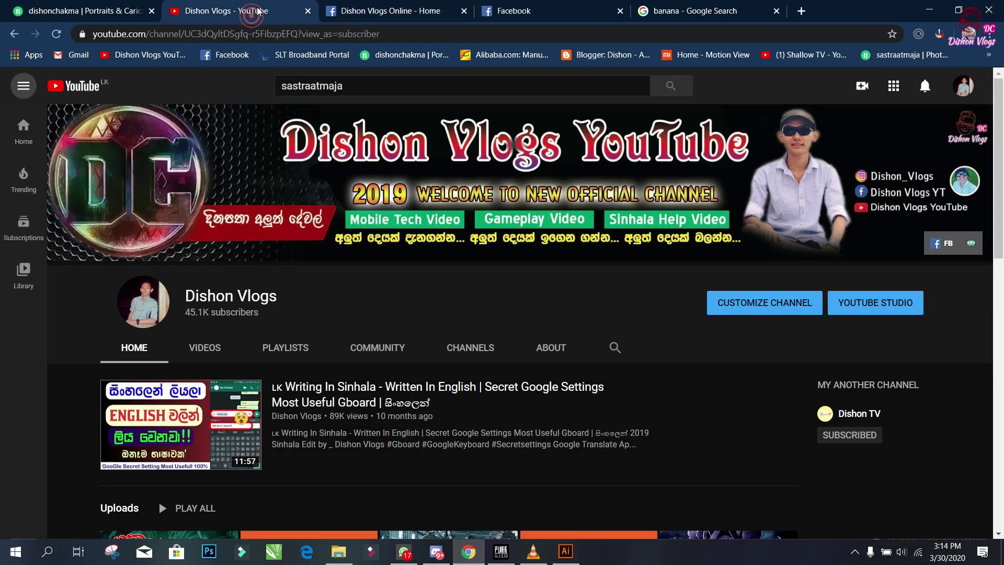
pyautogui.click(251, 10)
# Step: Scroll the YouTube channel page down and back up to its featured video
pyautogui.scroll(-3, 408, 296)
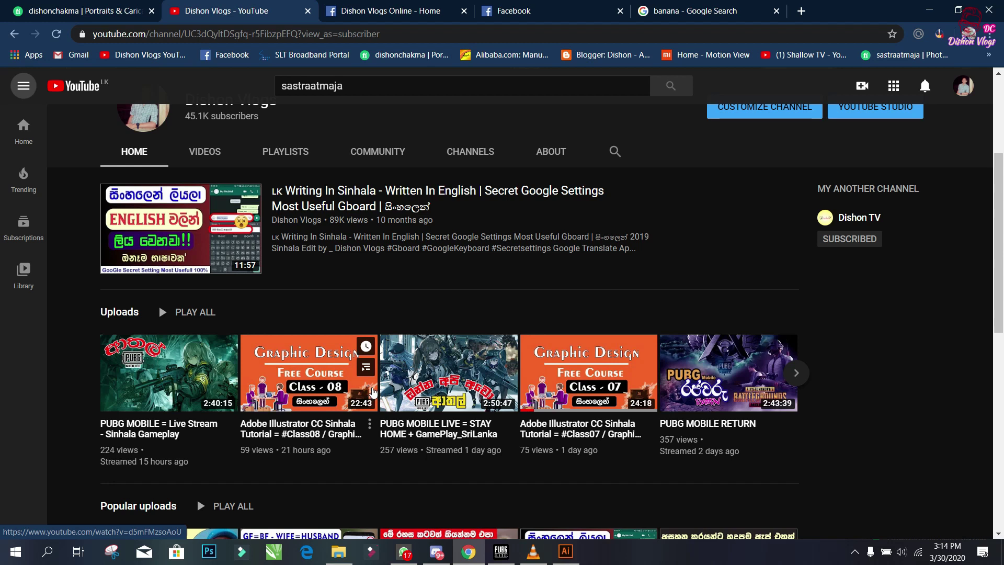
pyautogui.scroll(3, 373, 391)
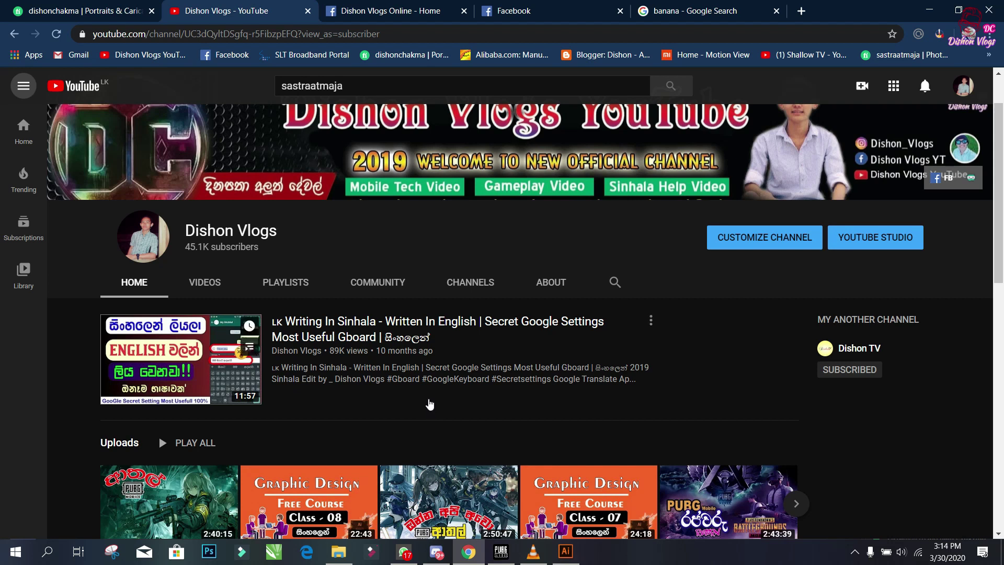
pyautogui.moveTo(377, 228)
pyautogui.moveTo(437, 349)
pyautogui.scroll(2, 426, 398)
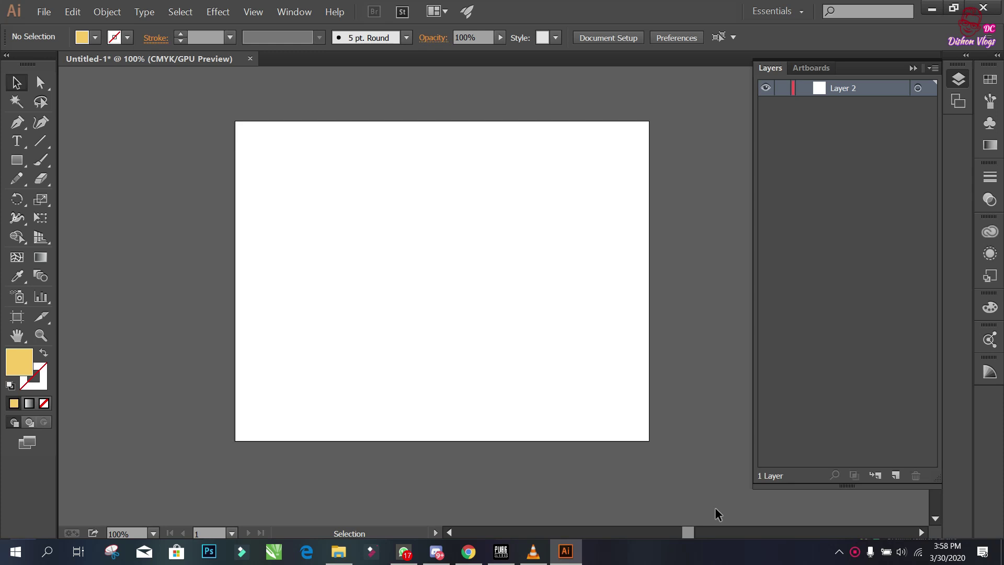
# Step: Bring Chrome forward and scroll to the Created playlists, including Adobe Illustrator Class
pyautogui.click(468, 551)
pyautogui.scroll(-8, 448, 268)
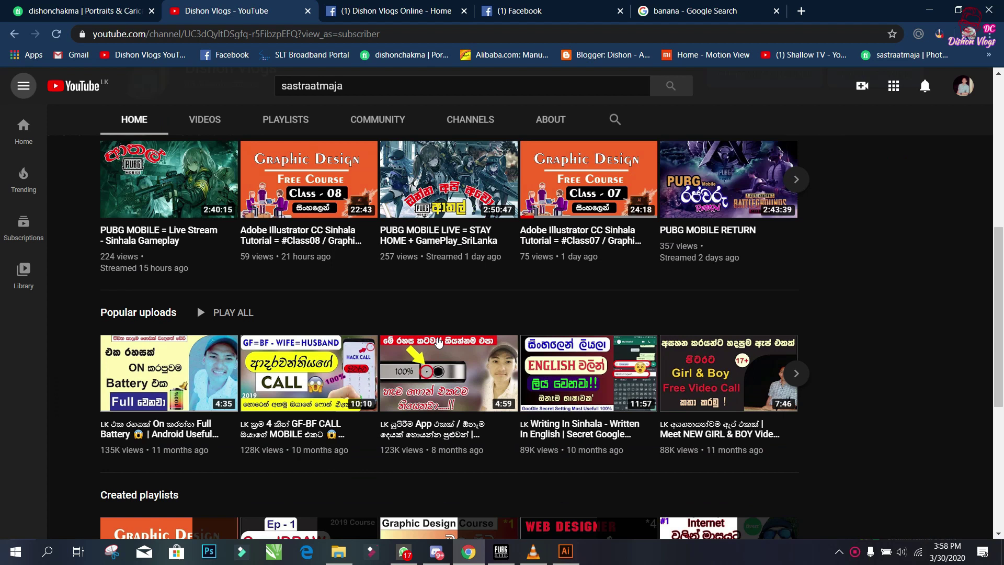
pyautogui.moveTo(168, 356)
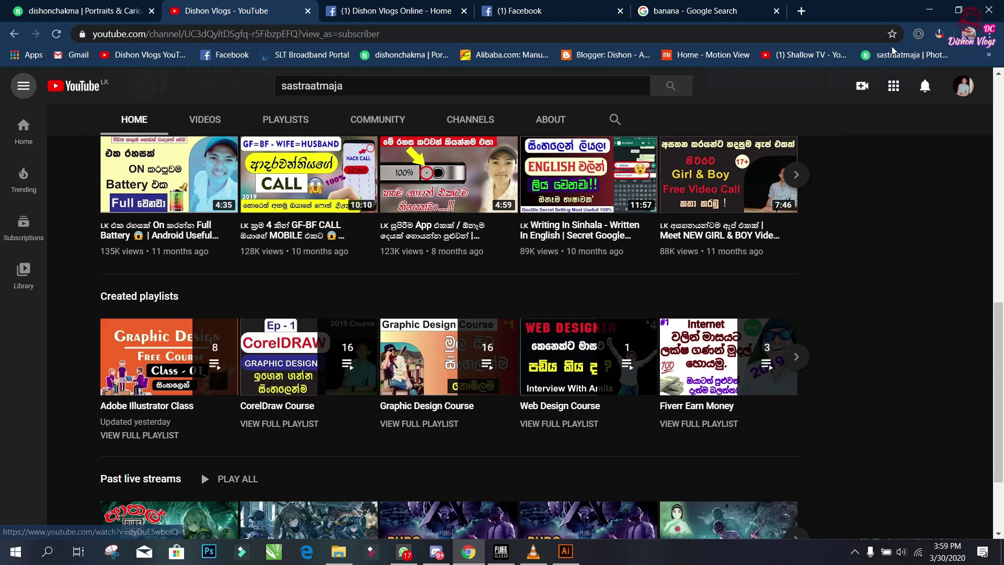
# Step: Minimize Chrome to reveal Illustrator's empty white artboard with Layer 2
pyautogui.click(924, 13)
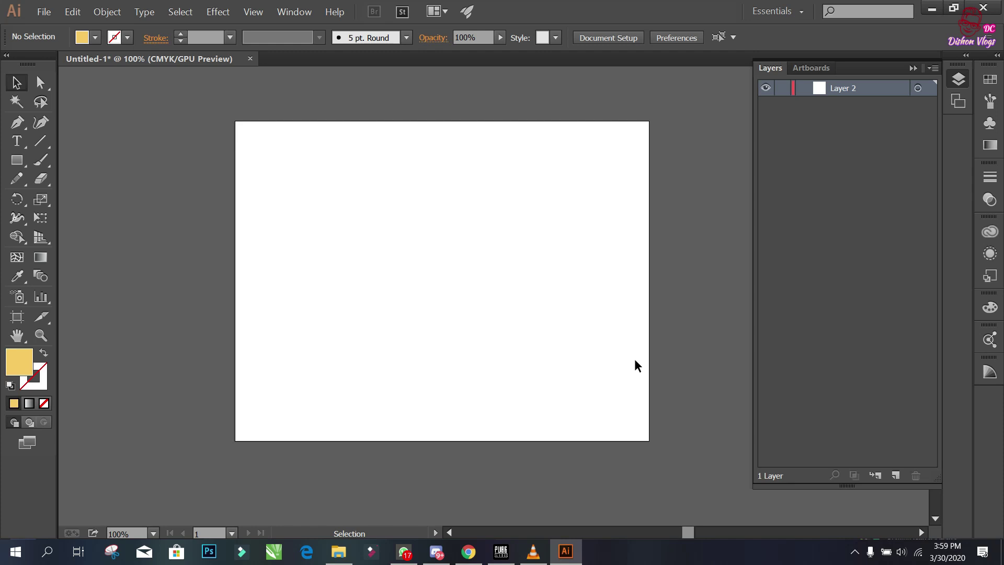
# Step: Create a new landscape document, Untitled-2, via File > New
pyautogui.click(44, 11)
pyautogui.click(88, 25)
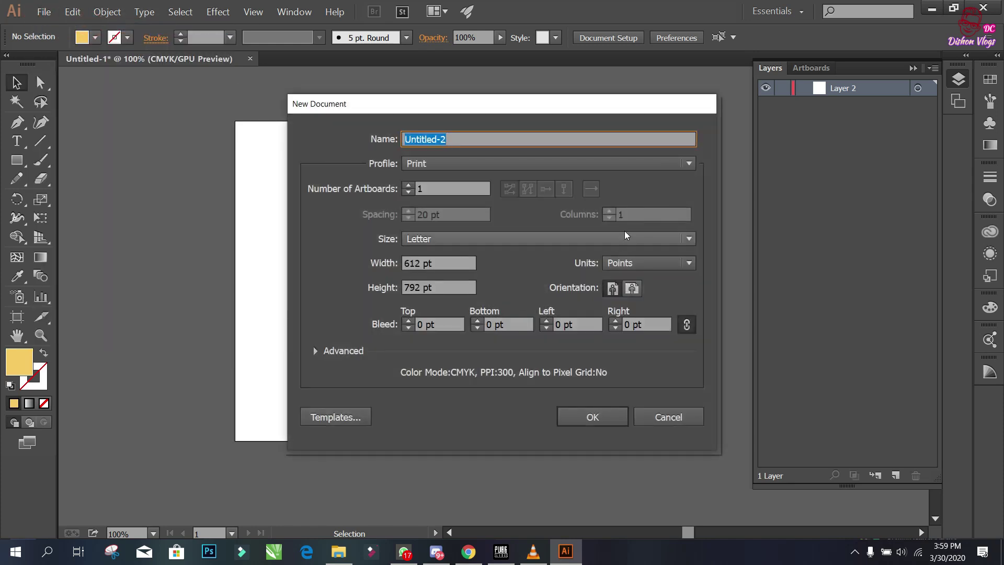
pyautogui.click(632, 288)
pyautogui.click(593, 417)
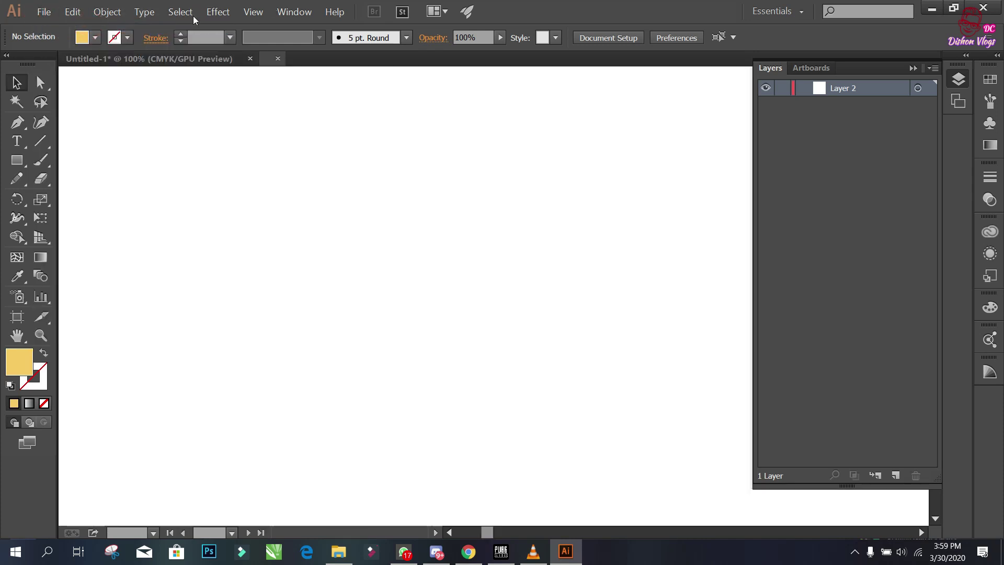
# Step: Close Untitled-1 without saving and view the new artboard at 100%
pyautogui.click(250, 58)
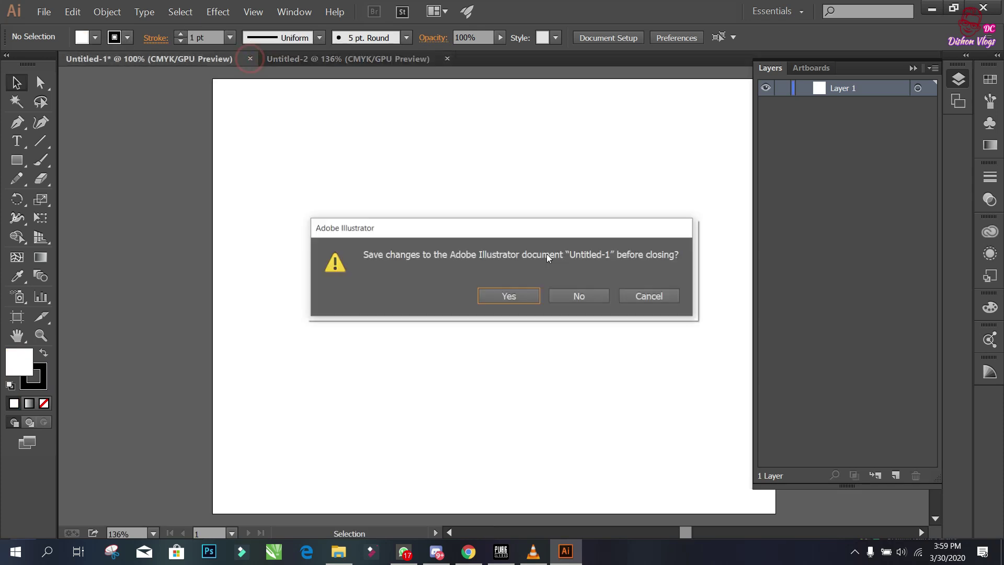
pyautogui.click(572, 296)
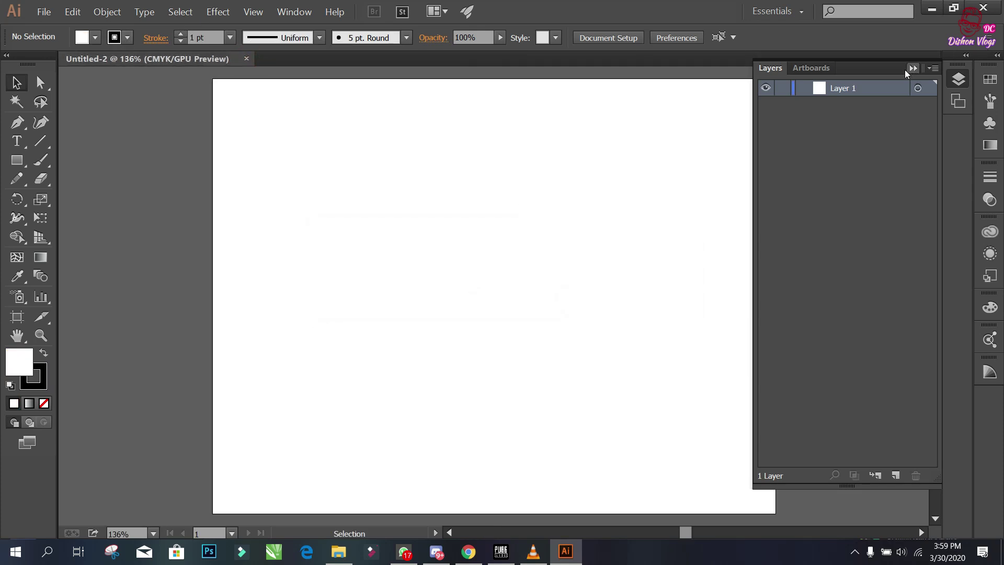
pyautogui.hotkey('ctrl', '1')
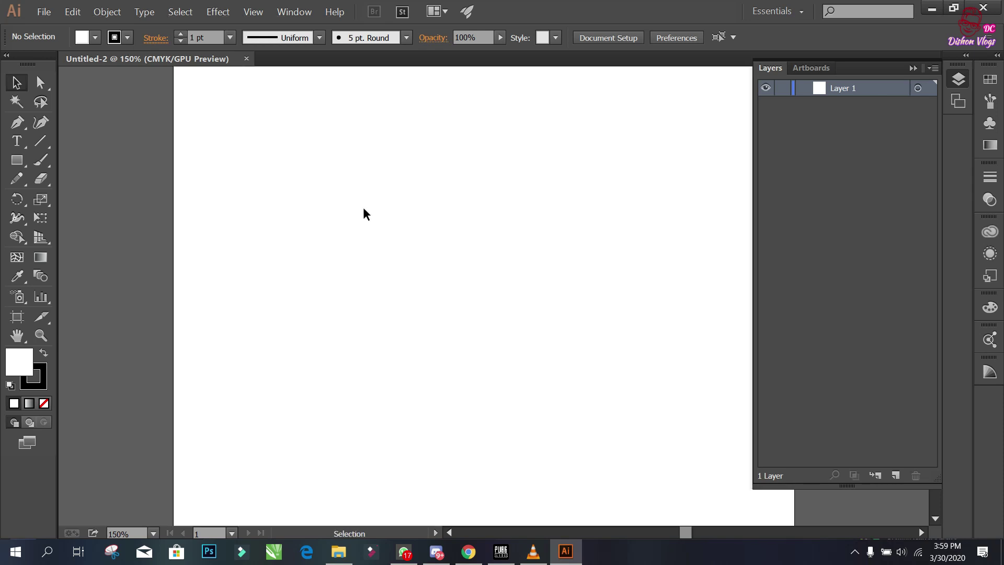
pyautogui.moveTo(469, 231); pyautogui.dragTo(450, 235)
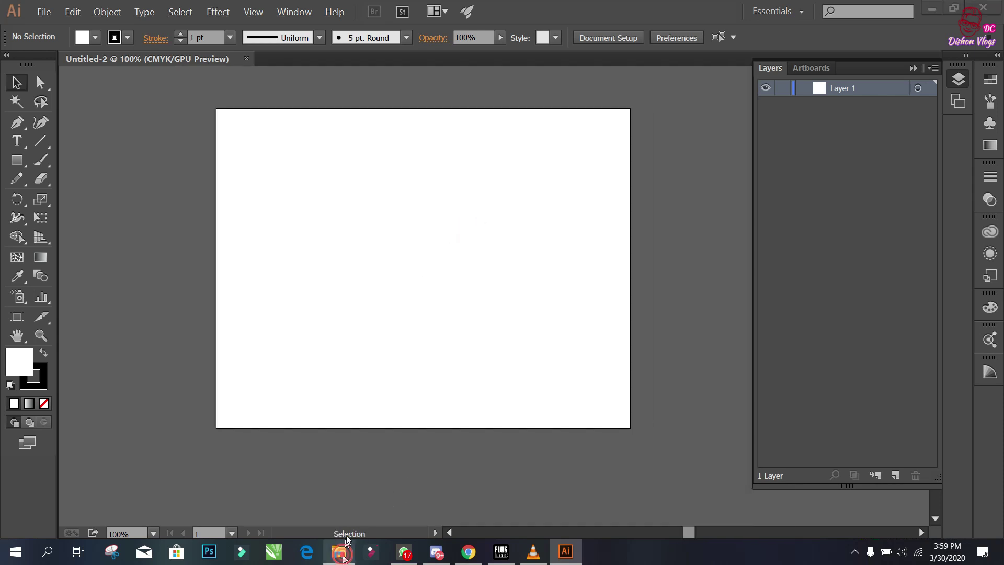
# Step: Drag the Banana-iStock.jpg photo from its folder onto the artboard
pyautogui.click(349, 545)
pyautogui.moveTo(153, 131)
pyautogui.mouseDown()
pyautogui.moveTo(371, 225)
pyautogui.moveTo(367, 211)
pyautogui.moveTo(362, 271)
pyautogui.mouseUp()
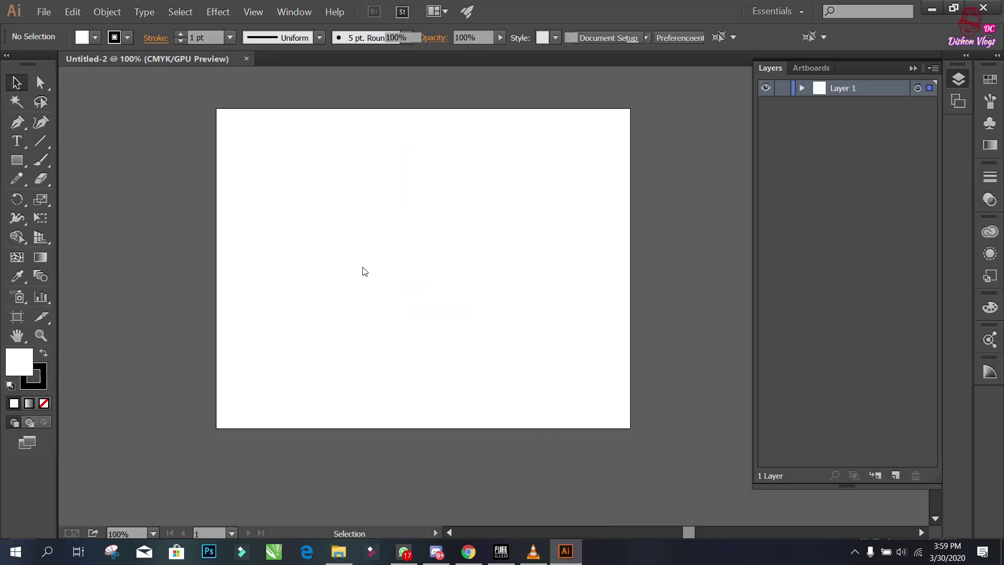
pyautogui.keyDown('alt'); pyautogui.scroll(-1, 459, 242); pyautogui.keyUp('alt')
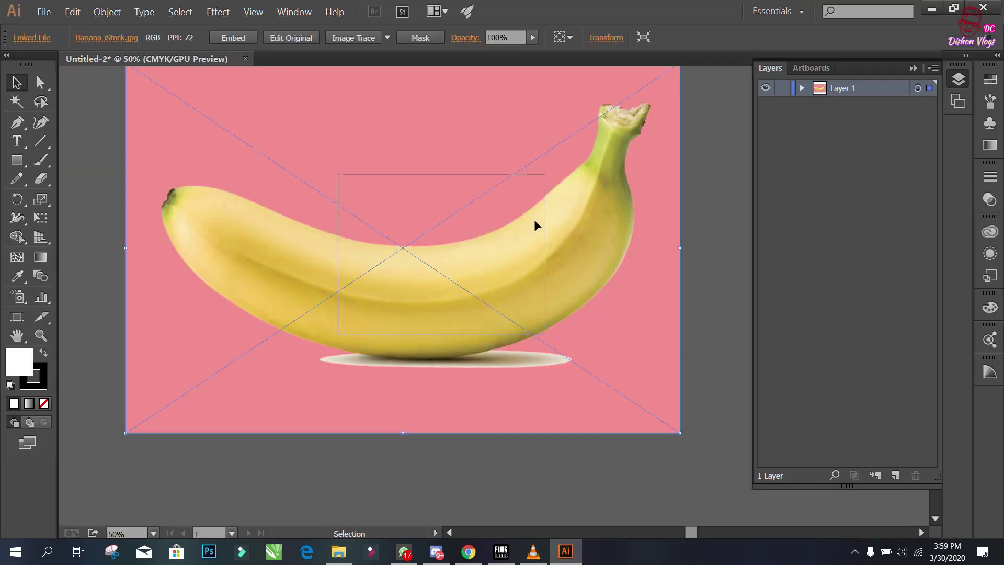
pyautogui.keyDown('alt'); pyautogui.scroll(-1, 534, 218); pyautogui.keyUp('alt')
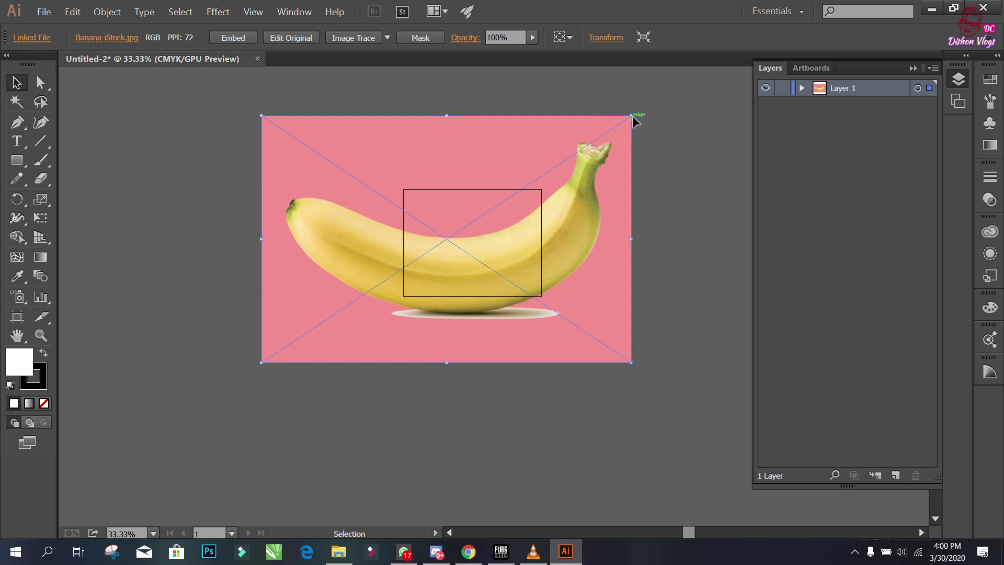
pyautogui.moveTo(631, 116)
pyautogui.mouseDown()
pyautogui.moveTo(541, 258)
pyautogui.moveTo(539, 203)
pyautogui.moveTo(526, 223)
pyautogui.mouseUp()
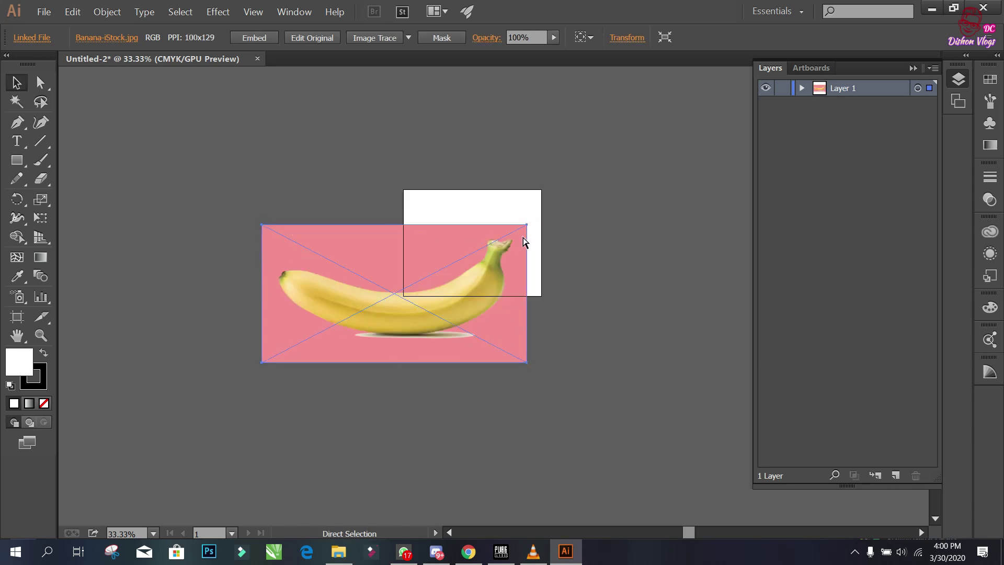
pyautogui.hotkey('ctrl', 'z')
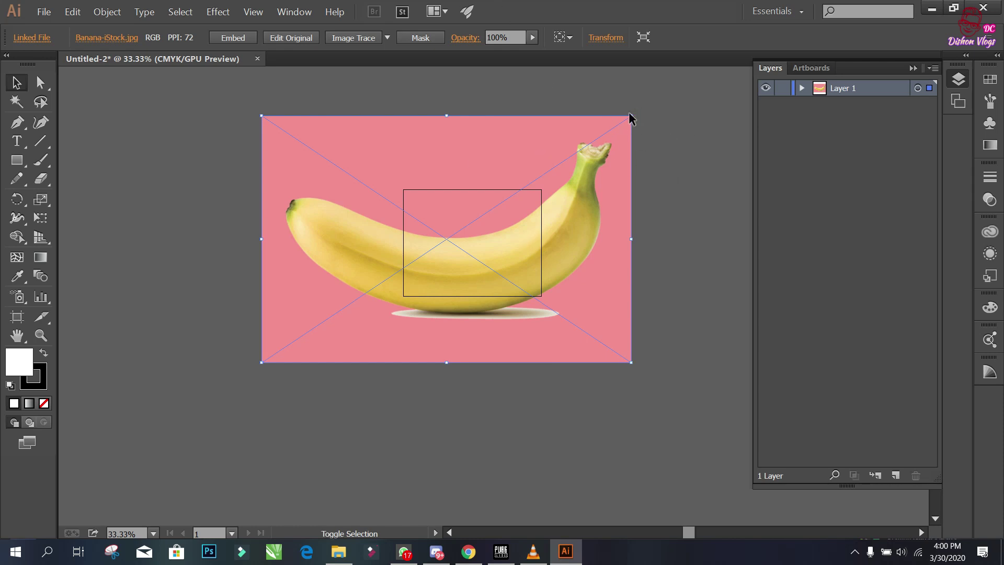
# Step: Shrink the photo to about 584 × 389 pt, centre it on the artboard, and select the Pen tool
pyautogui.moveTo(632, 117); pyautogui.dragTo(413, 263)
pyautogui.moveTo(404, 310)
pyautogui.mouseDown()
pyautogui.moveTo(507, 233)
pyautogui.moveTo(538, 230)
pyautogui.mouseUp()
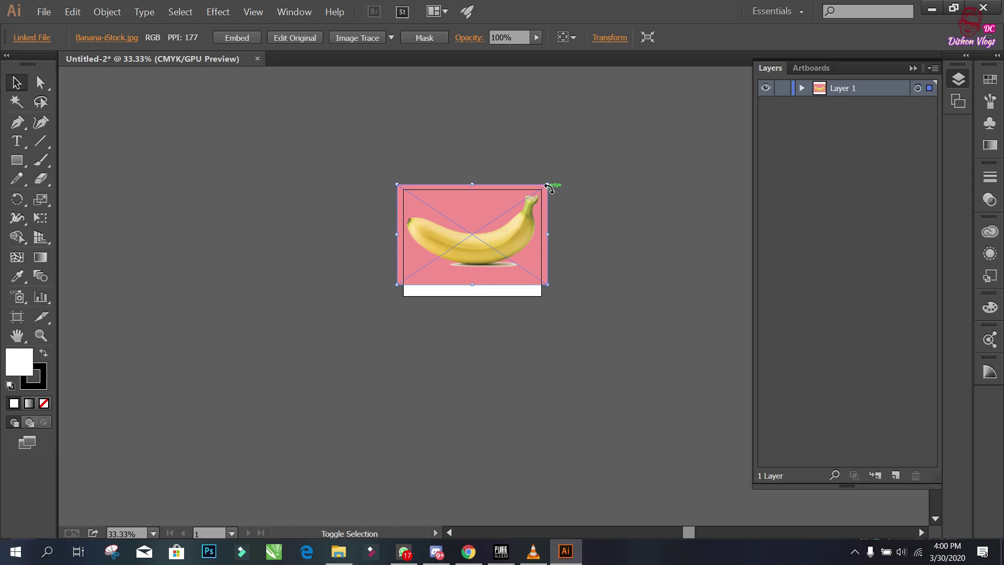
pyautogui.moveTo(548, 184)
pyautogui.mouseDown()
pyautogui.moveTo(519, 219)
pyautogui.moveTo(485, 226)
pyautogui.moveTo(507, 228)
pyautogui.mouseUp()
pyautogui.scroll(1, 507, 228)
pyautogui.scroll(1, 507, 228)
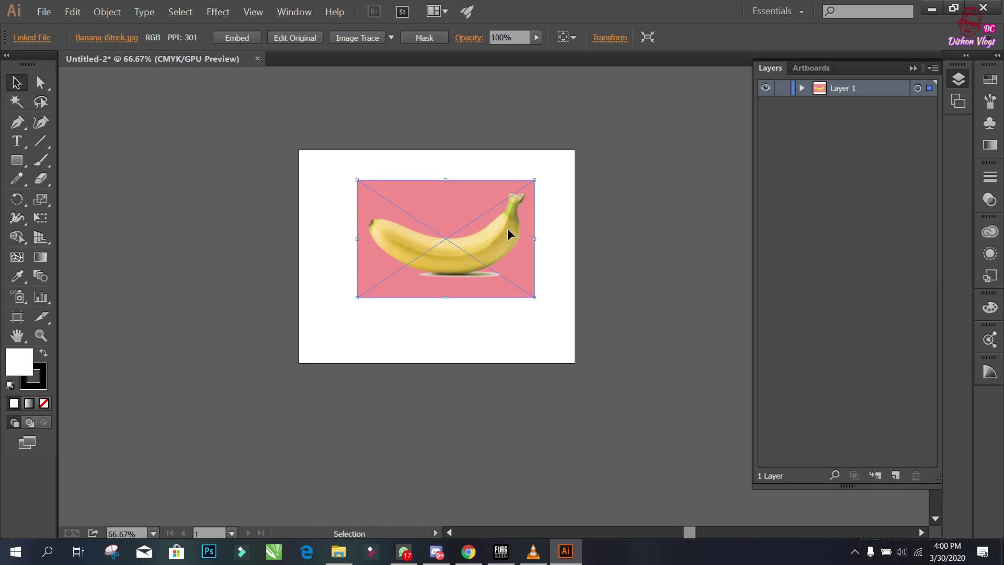
pyautogui.scroll(1, 507, 228)
pyautogui.moveTo(483, 227); pyautogui.dragTo(450, 242)
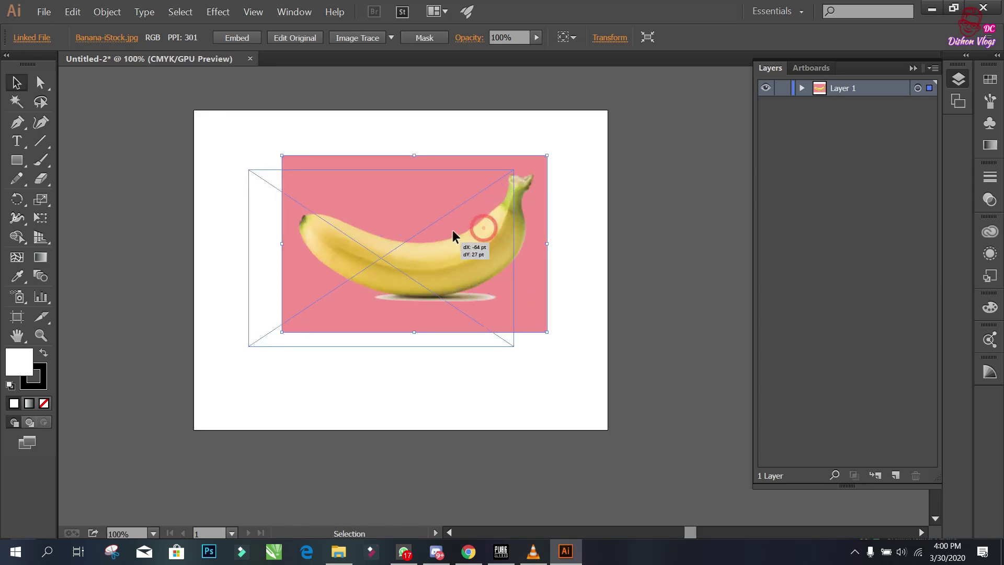
pyautogui.click(18, 122)
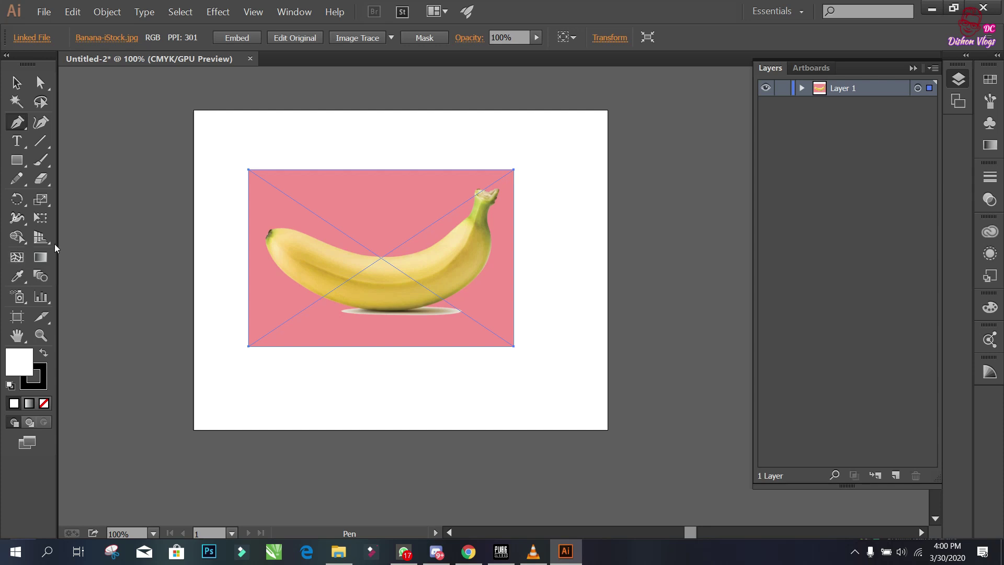
# Step: Zoom and pan to reframe the banana photo on the artboard
pyautogui.scroll(1, 355, 272)
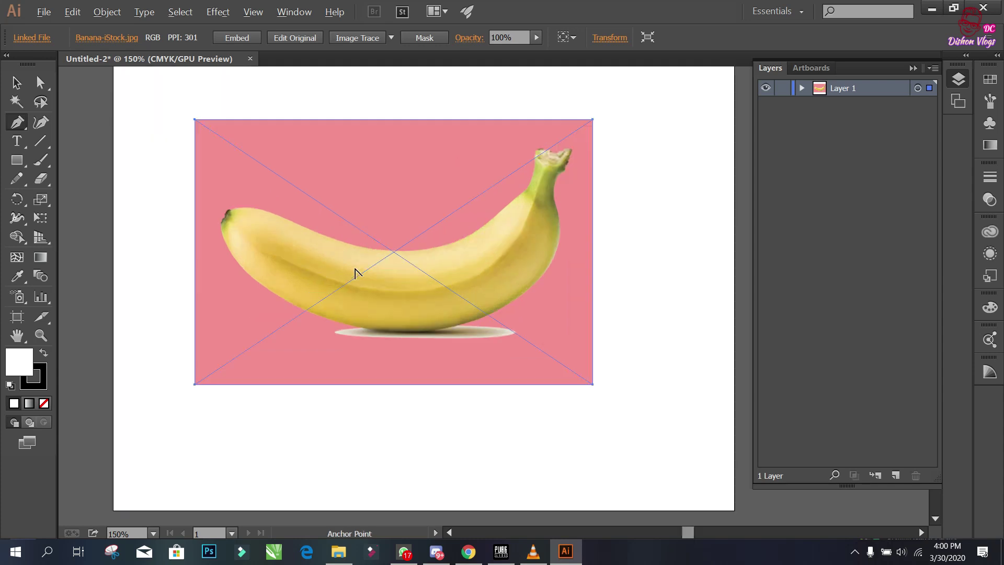
pyautogui.moveTo(484, 222); pyautogui.dragTo(473, 245)
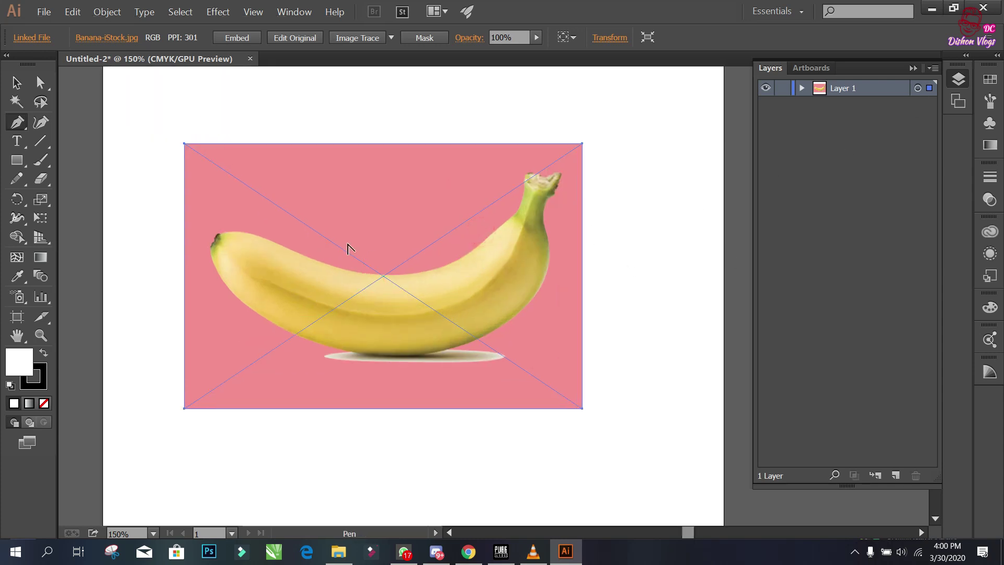
pyautogui.scroll(-1, 344, 242)
pyautogui.scroll(2, 309, 265)
pyautogui.scroll(-2, 316, 261)
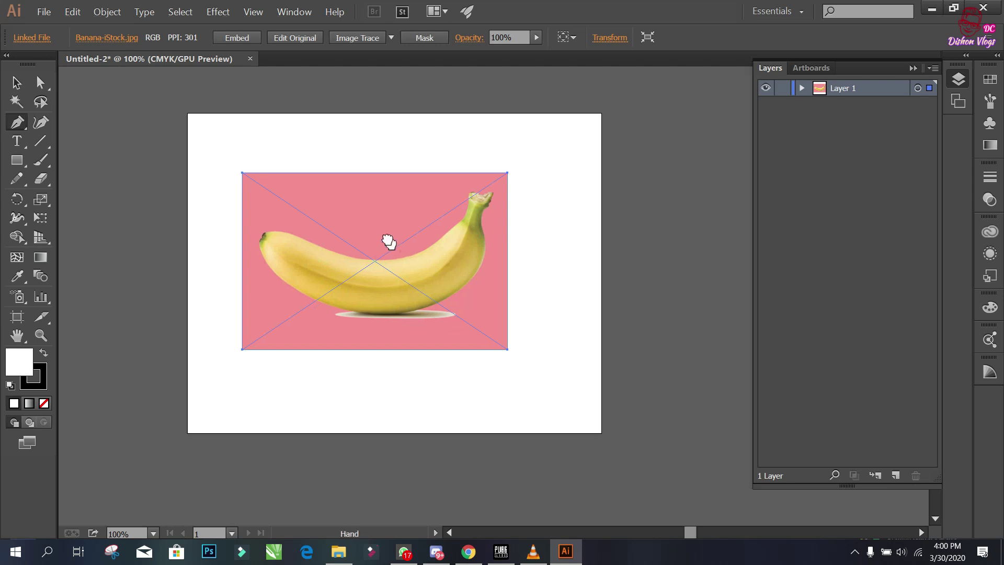
pyautogui.moveTo(388, 241); pyautogui.dragTo(376, 228)
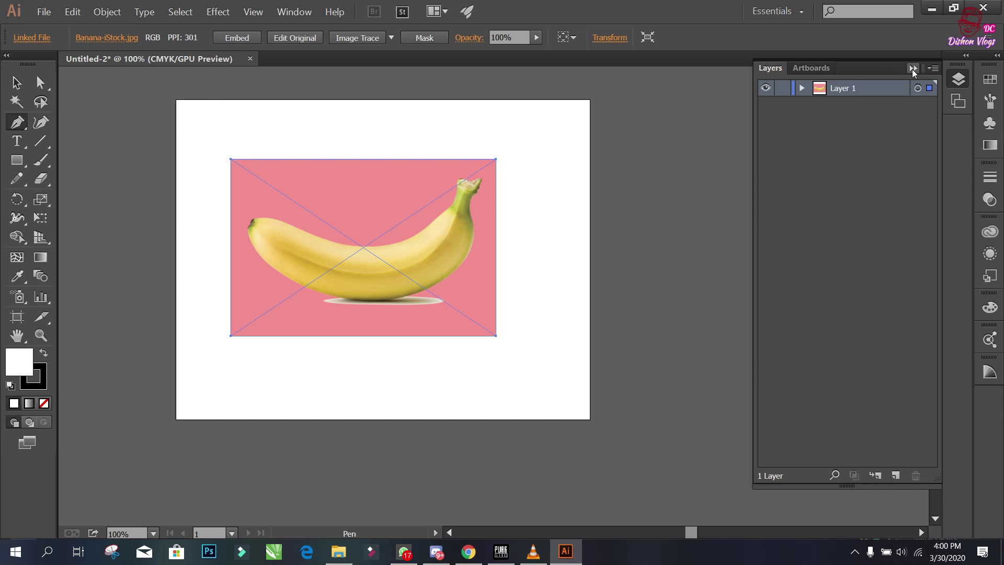
# Step: Collapse the Layers panel to its icon, nudging the view slightly left
pyautogui.click(912, 69)
pyautogui.press('space')
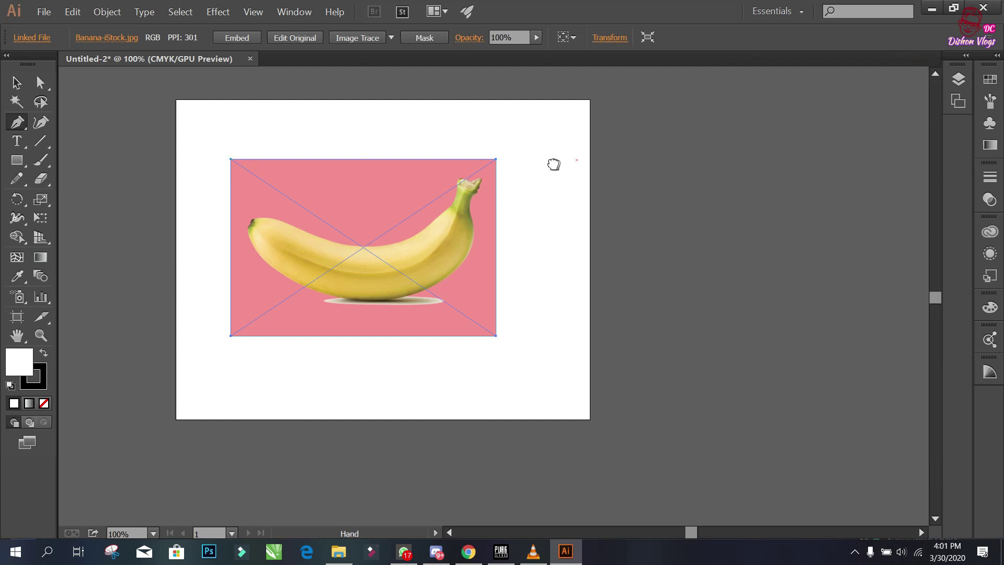
pyautogui.moveTo(553, 164); pyautogui.dragTo(528, 168)
pyautogui.click(958, 79)
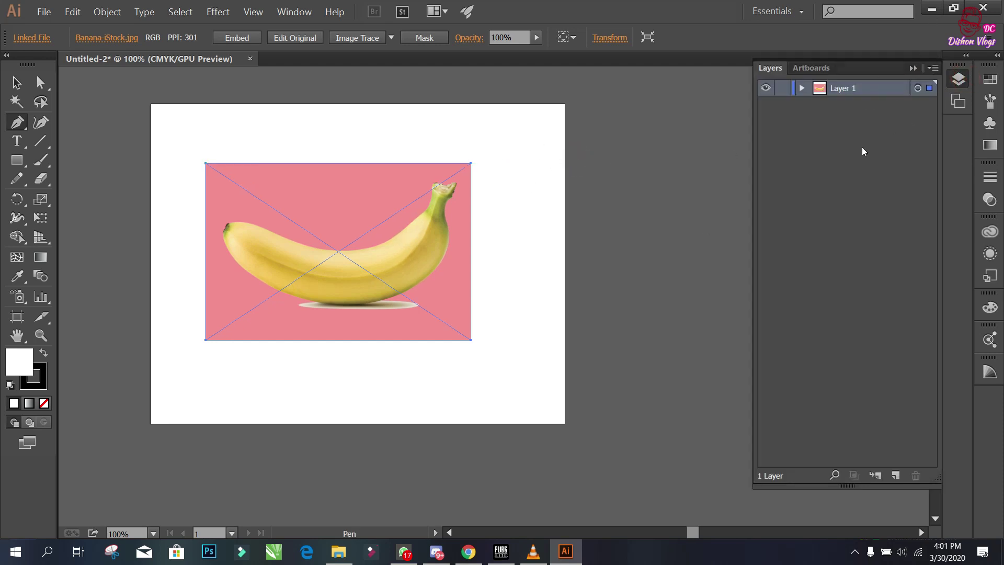
pyautogui.click(958, 79)
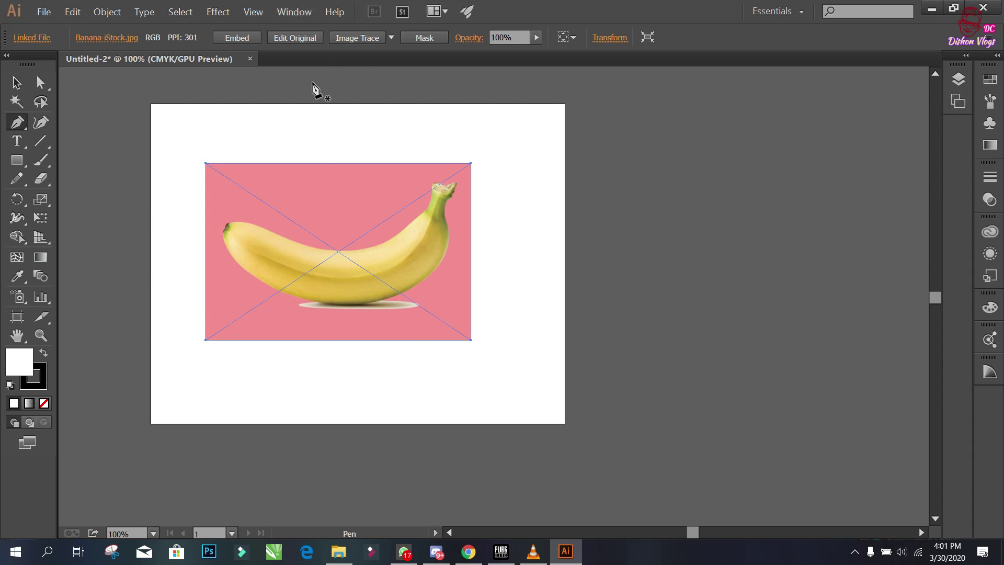
# Step: Reopen Layers from the Window menu, add Layer 2, and make Layer 1 active
pyautogui.click(293, 14)
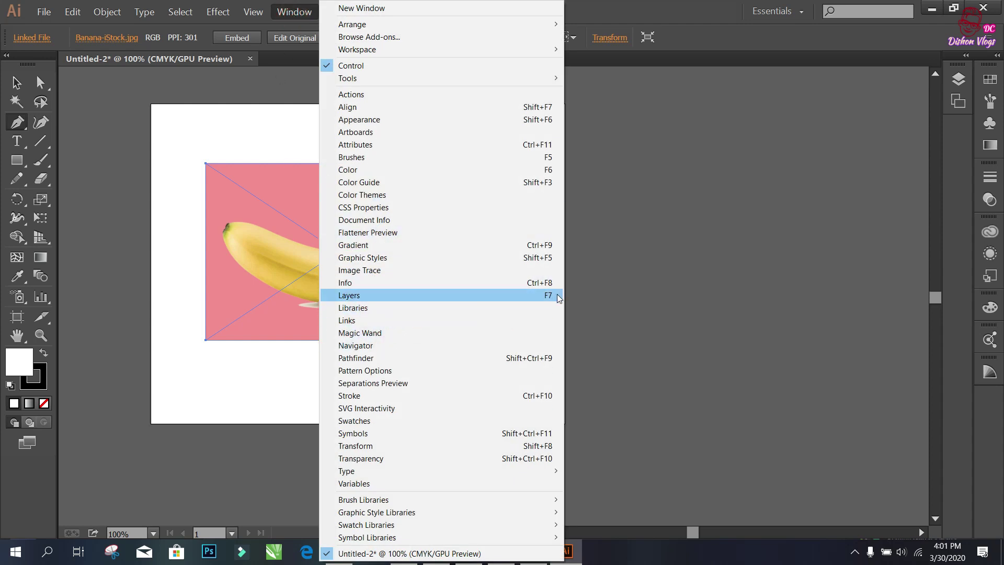
pyautogui.click(370, 299)
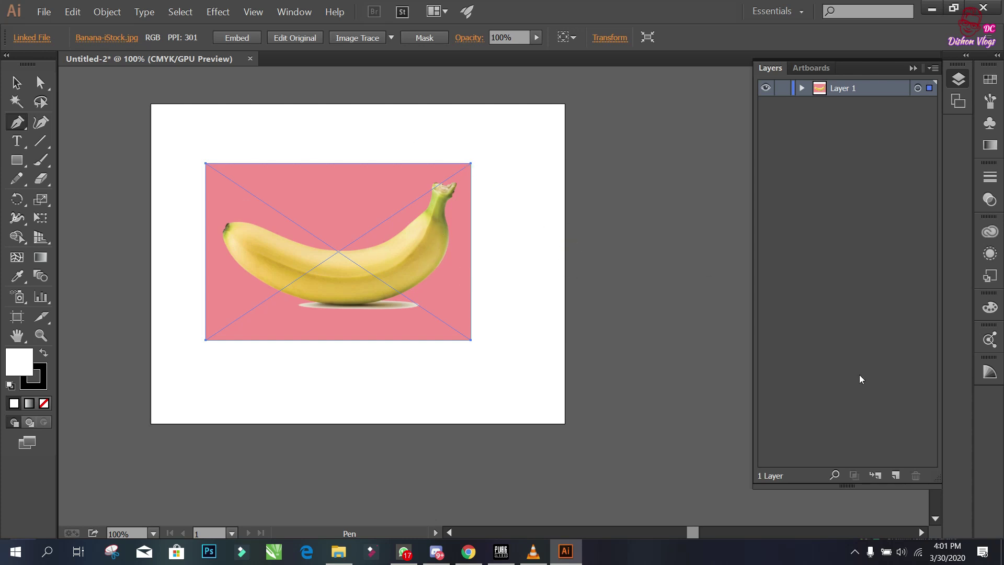
pyautogui.click(897, 474)
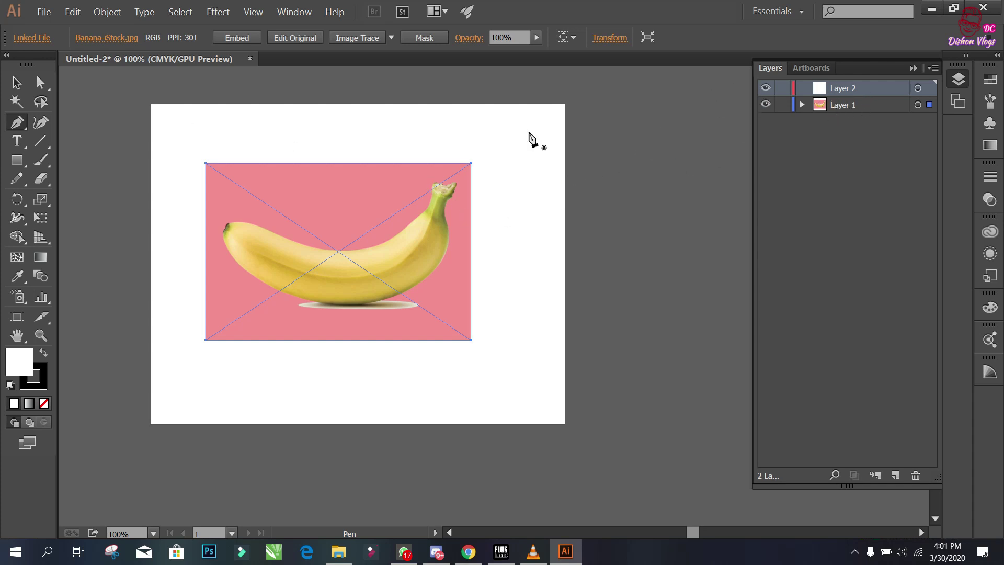
pyautogui.moveTo(852, 108); pyautogui.dragTo(860, 112)
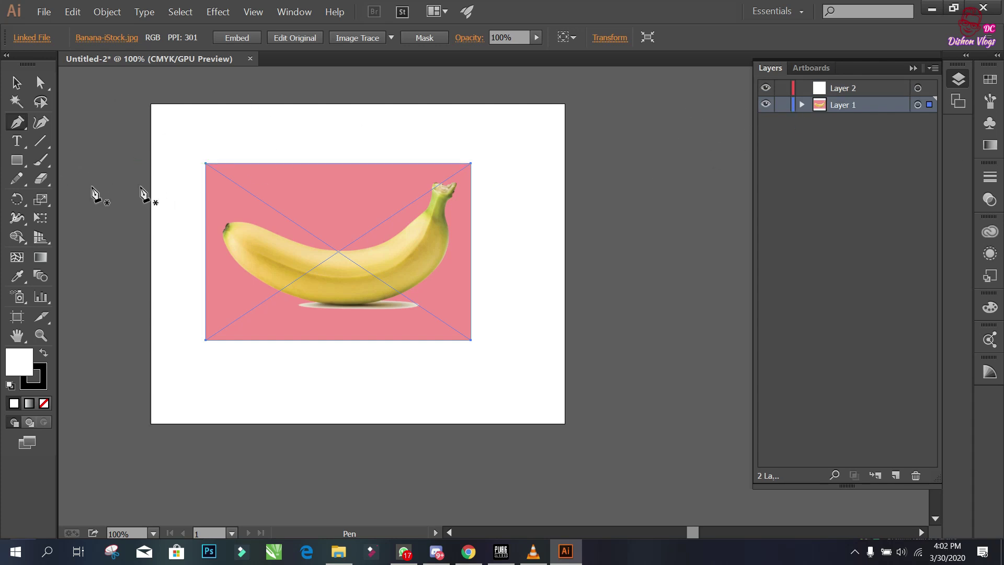
pyautogui.click(17, 121)
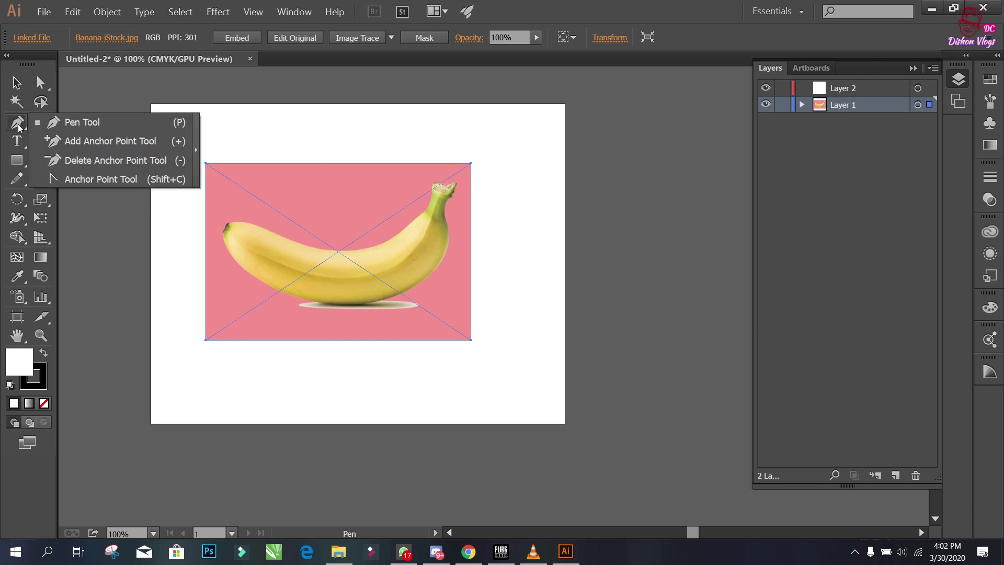
pyautogui.click(100, 123)
pyautogui.keyDown('alt'); pyautogui.scroll(1, 319, 262); pyautogui.keyUp('alt')
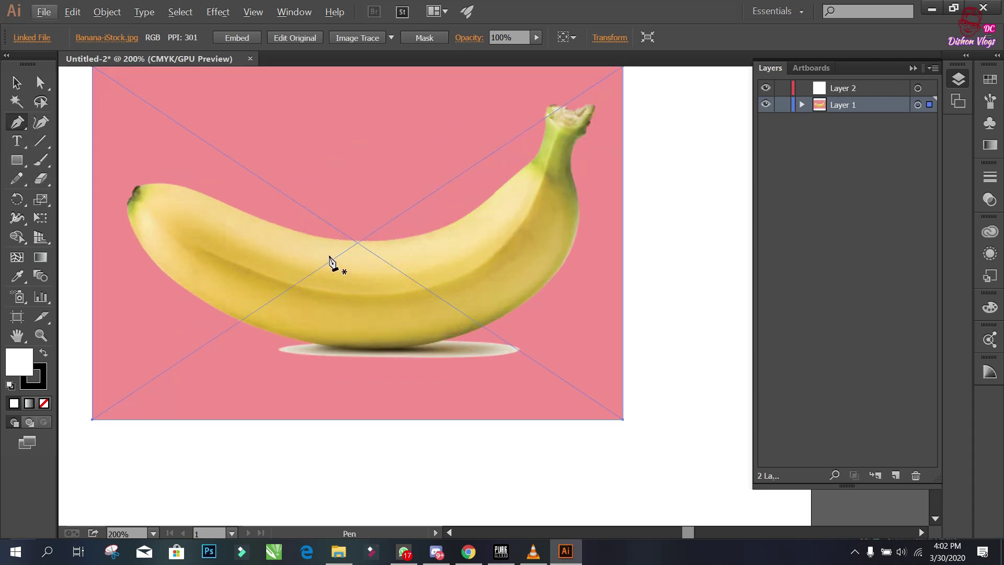
pyautogui.keyDown('alt'); pyautogui.scroll(-1, 348, 251); pyautogui.keyUp('alt')
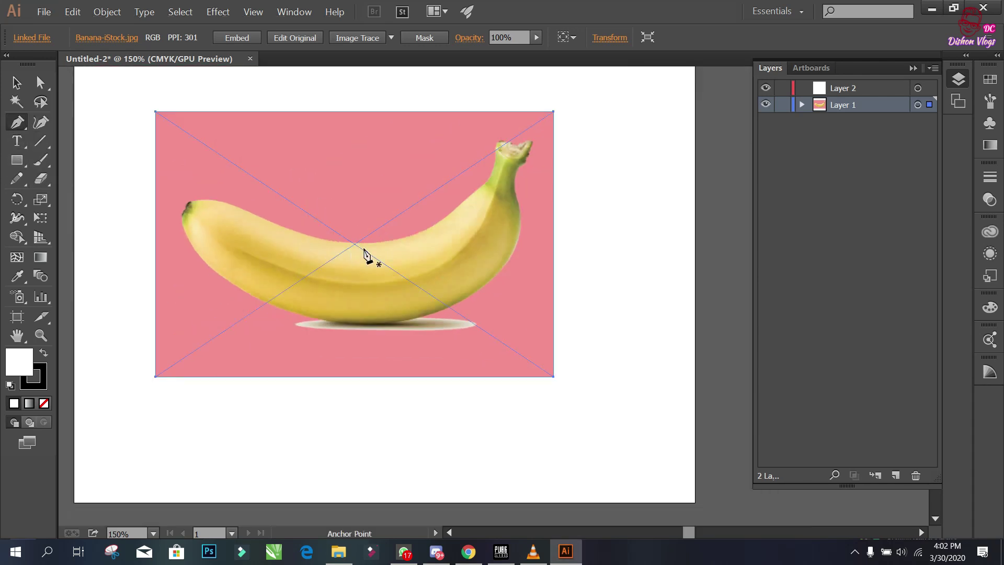
pyautogui.click(765, 105)
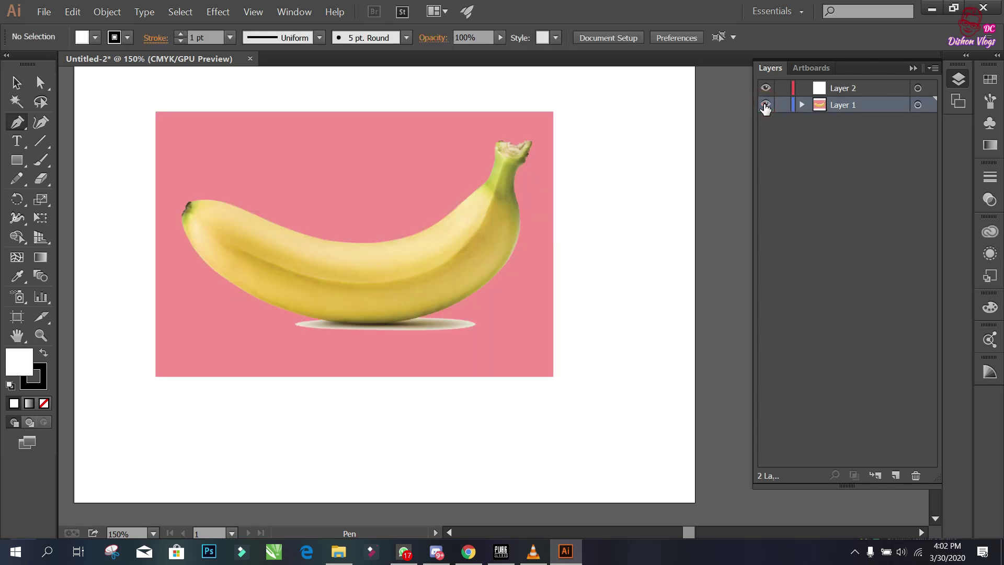
pyautogui.click(765, 104)
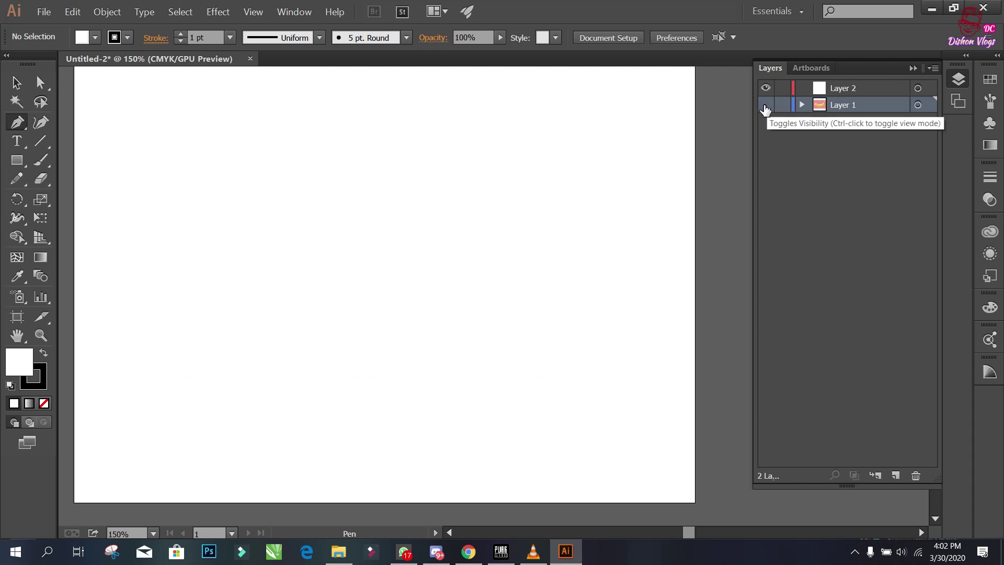
pyautogui.click(765, 106)
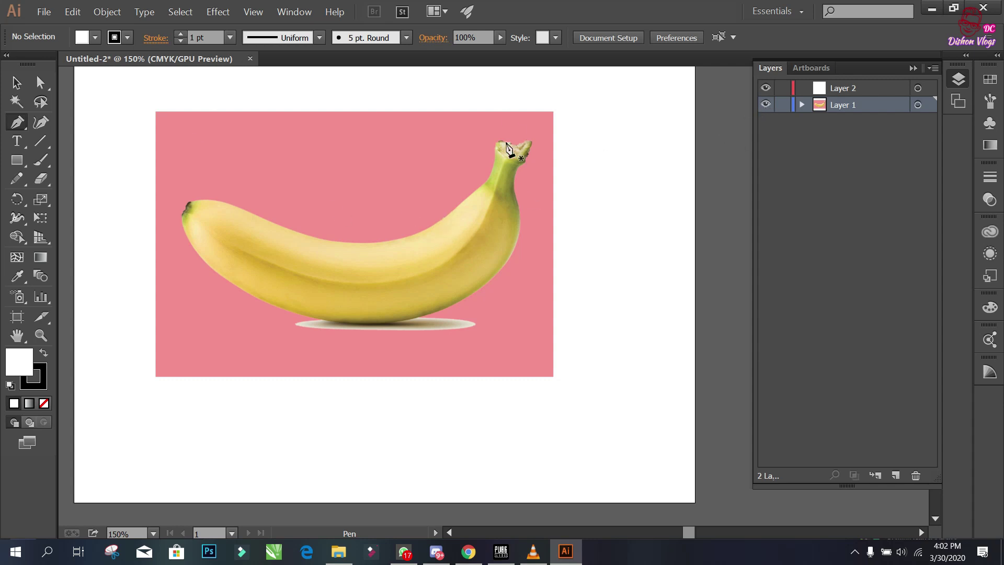
pyautogui.scroll(1, 285, 271)
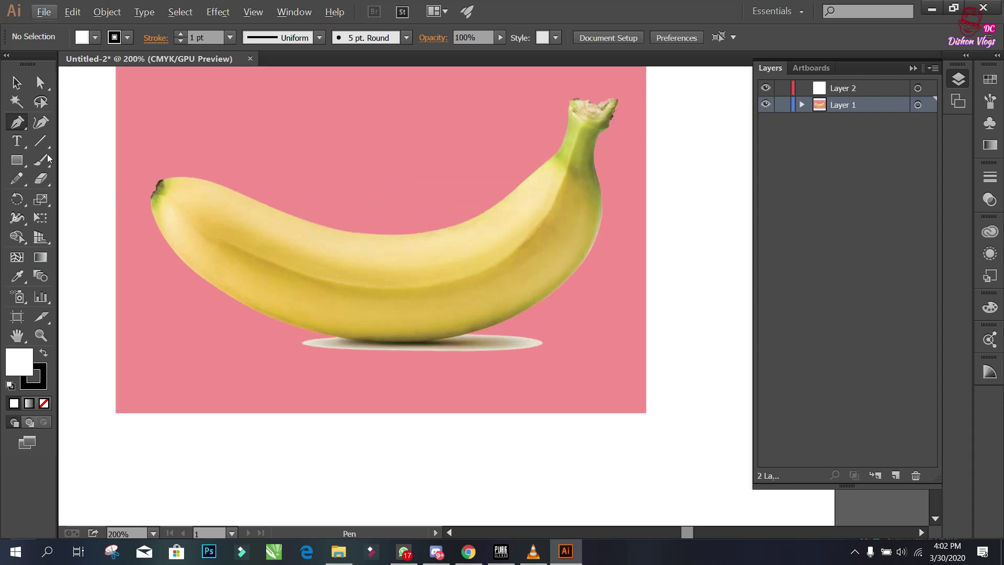
pyautogui.moveTo(17, 121); pyautogui.dragTo(73, 122)
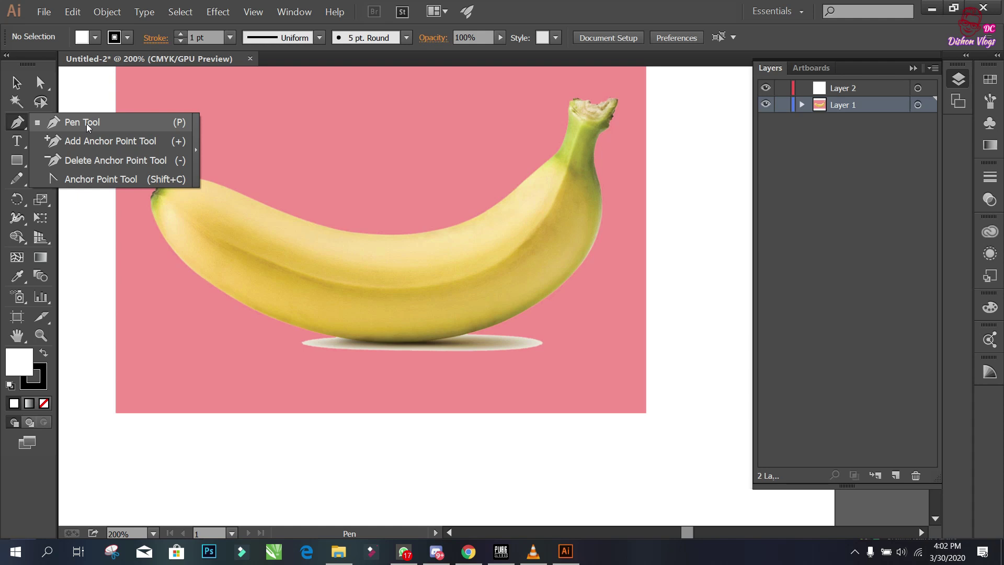
# Step: Begin a pen path at the banana's left tip, curve along the top edge, and set Fill to None
pyautogui.click(78, 120)
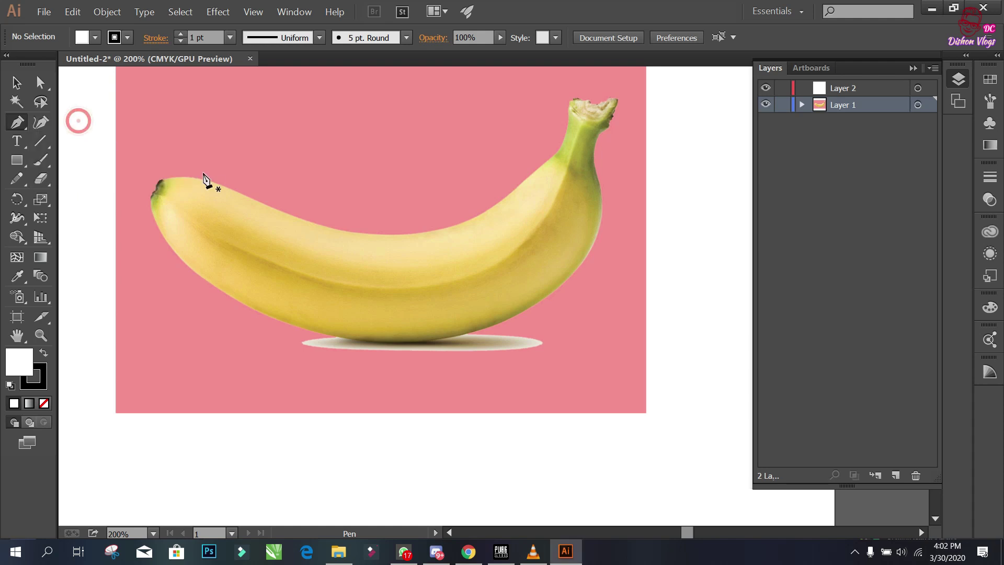
pyautogui.scroll(1, 272, 175)
pyautogui.scroll(1, 135, 214)
pyautogui.scroll(-1, 139, 231)
pyautogui.scroll(-1, 208, 223)
pyautogui.moveTo(472, 209); pyautogui.dragTo(396, 272)
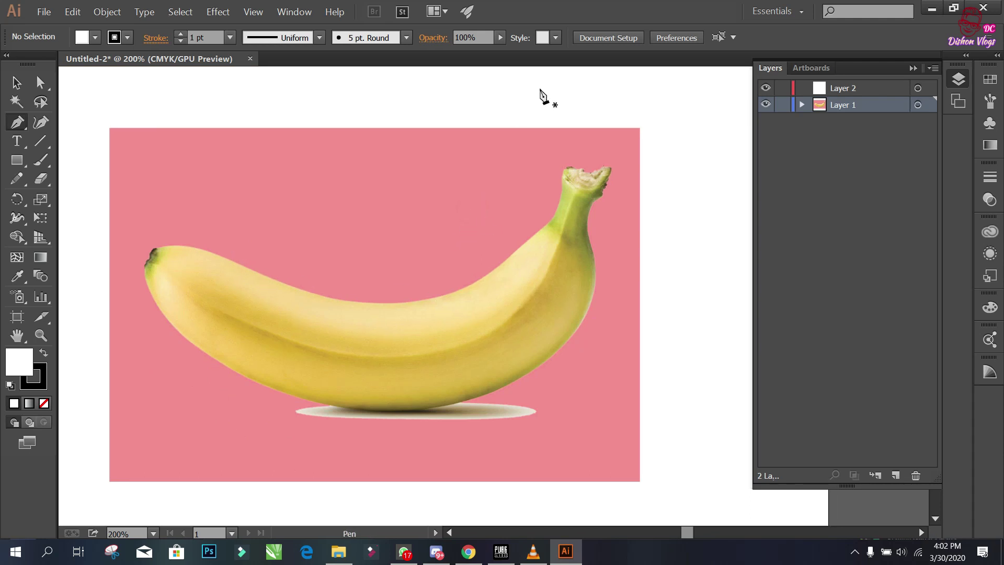
pyautogui.press('alt')
pyautogui.click(152, 250)
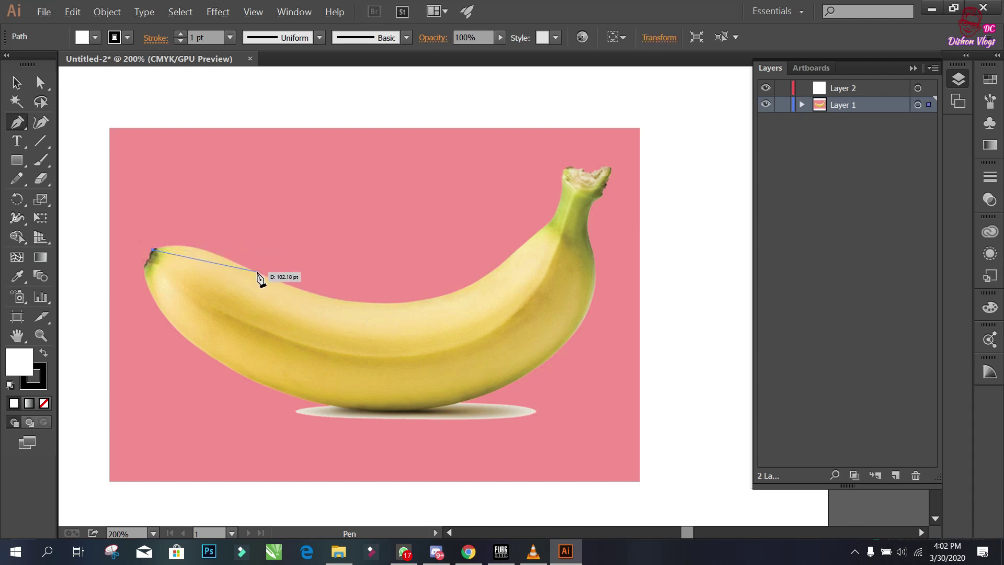
pyautogui.moveTo(258, 273); pyautogui.dragTo(337, 314)
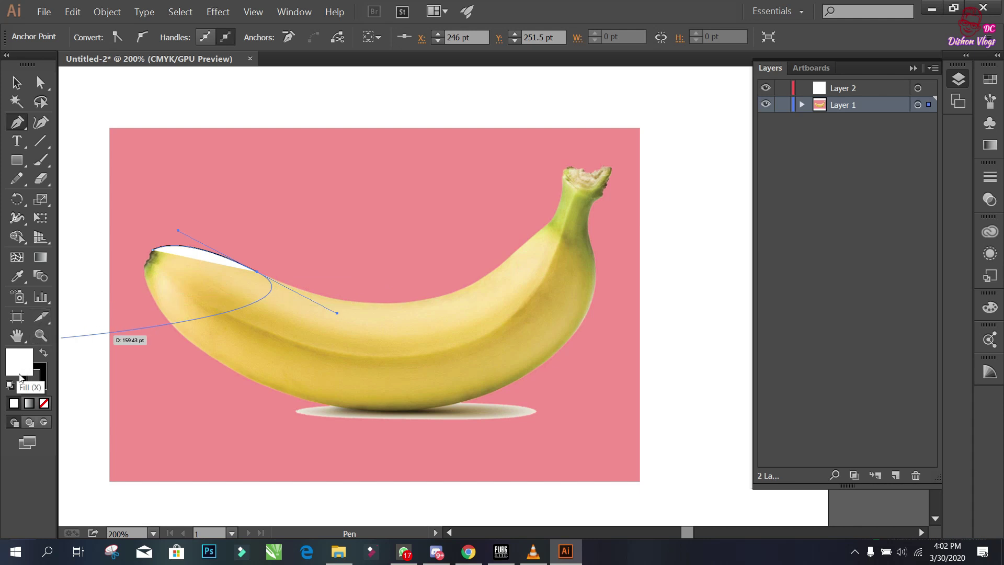
pyautogui.click(38, 385)
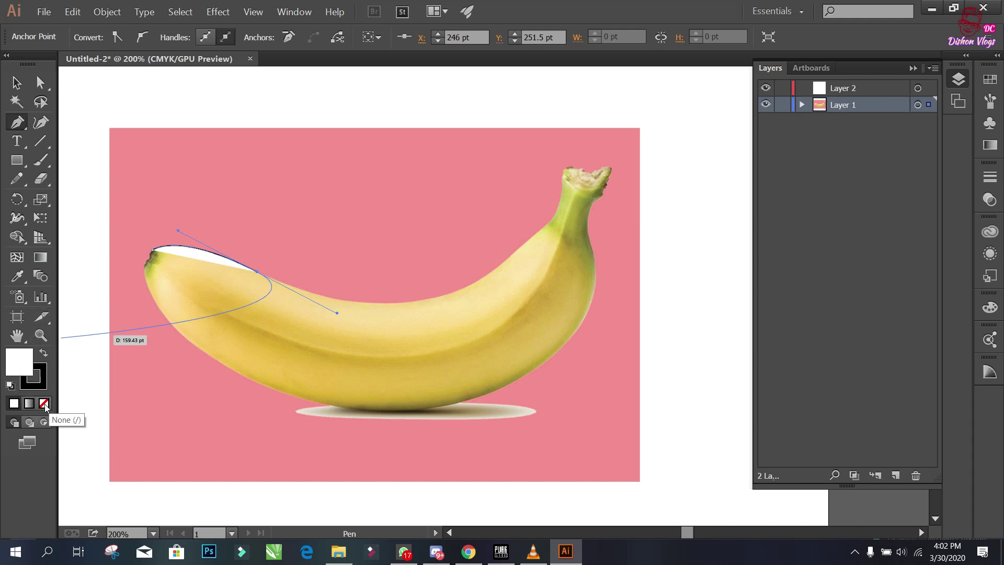
pyautogui.click(44, 404)
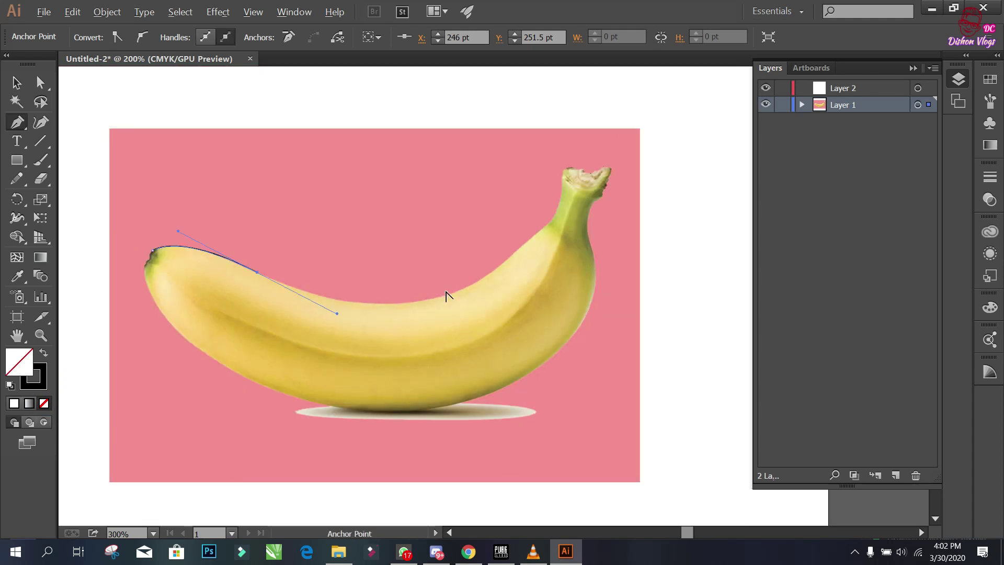
# Step: Retry the next curve along the upper edge and remove the last anchor's outgoing handle
pyautogui.moveTo(446, 294); pyautogui.dragTo(445, 328)
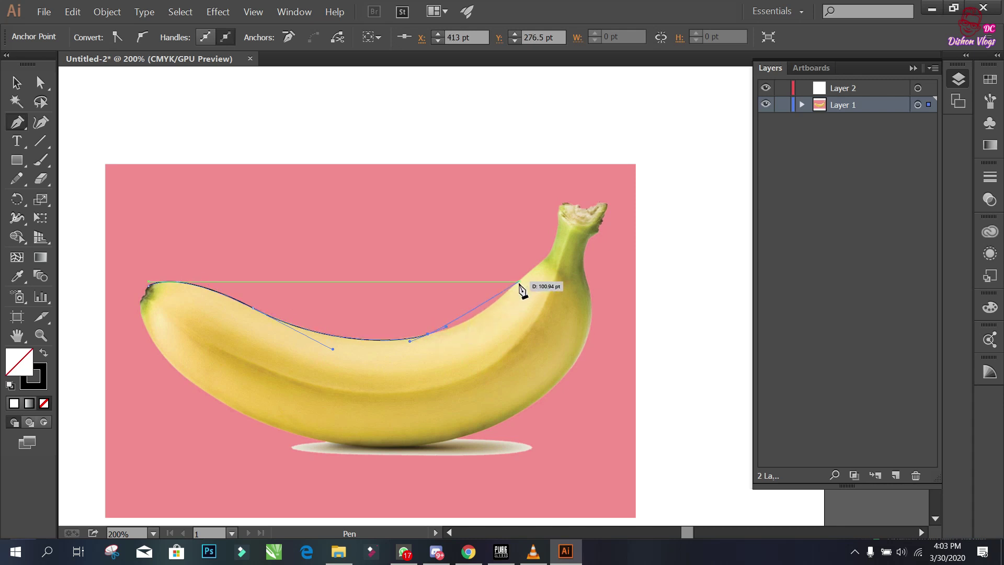
pyautogui.scroll(2, 451, 330)
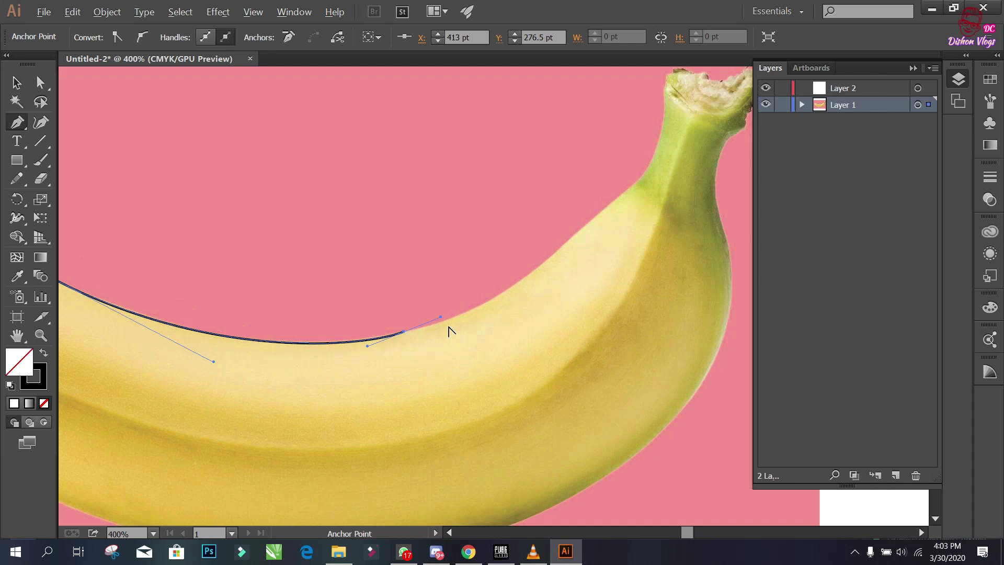
pyautogui.scroll(-2, 451, 330)
pyautogui.scroll(1, 451, 330)
pyautogui.scroll(1, 451, 330)
pyautogui.scroll(1, 451, 330)
pyautogui.scroll(-3, 448, 330)
pyautogui.scroll(3, 448, 330)
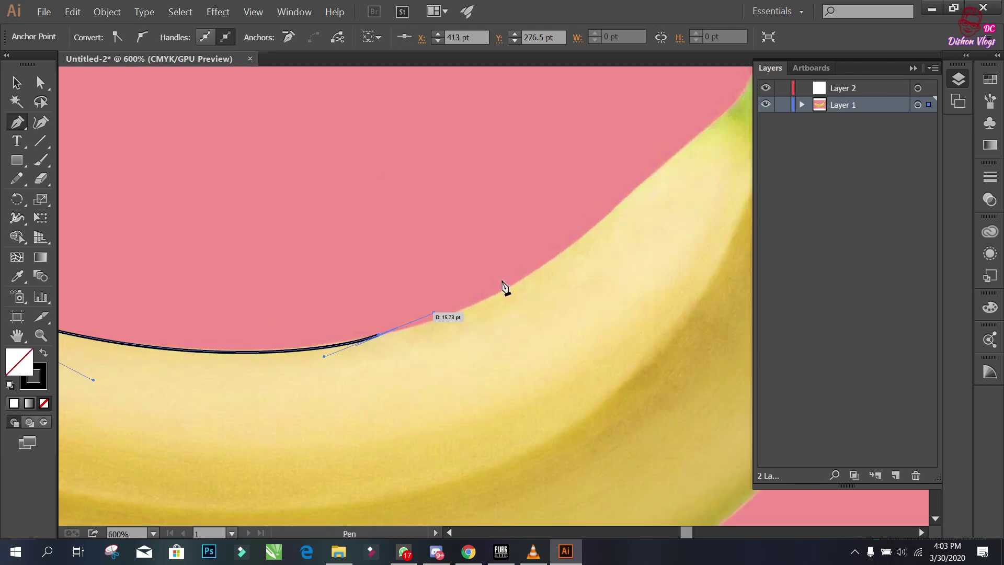
pyautogui.moveTo(652, 166); pyautogui.dragTo(644, 95)
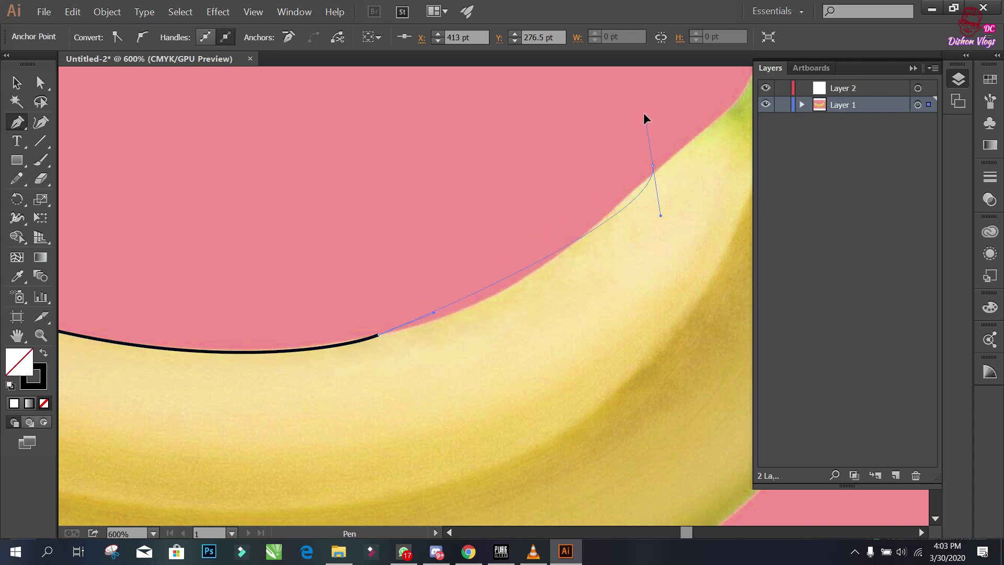
pyautogui.hotkey('ctrl', 'z')
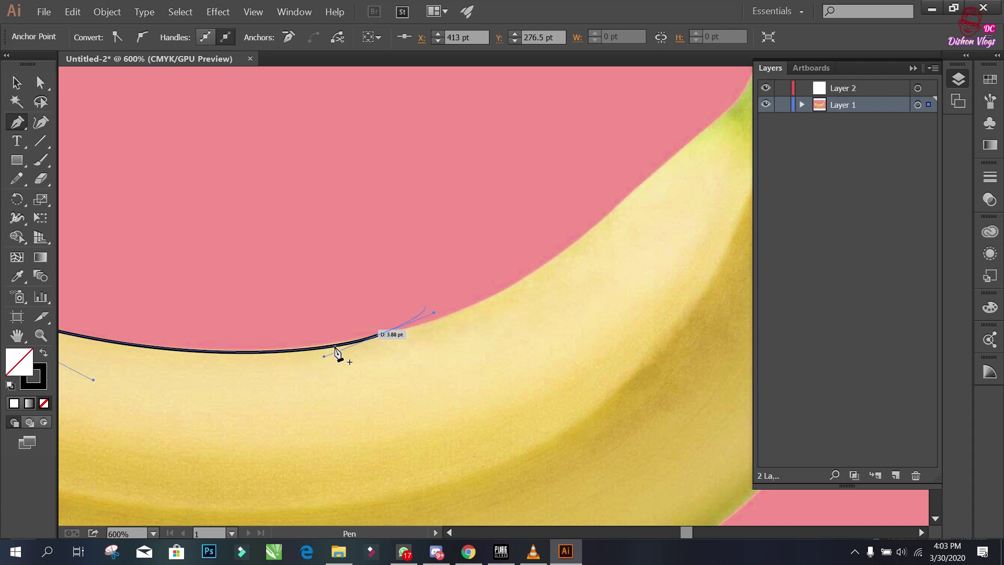
pyautogui.click(379, 335)
# Step: Add anchors where the edge meets the stem and curve the outline across the stem tip
pyautogui.moveTo(630, 183); pyautogui.dragTo(540, 297)
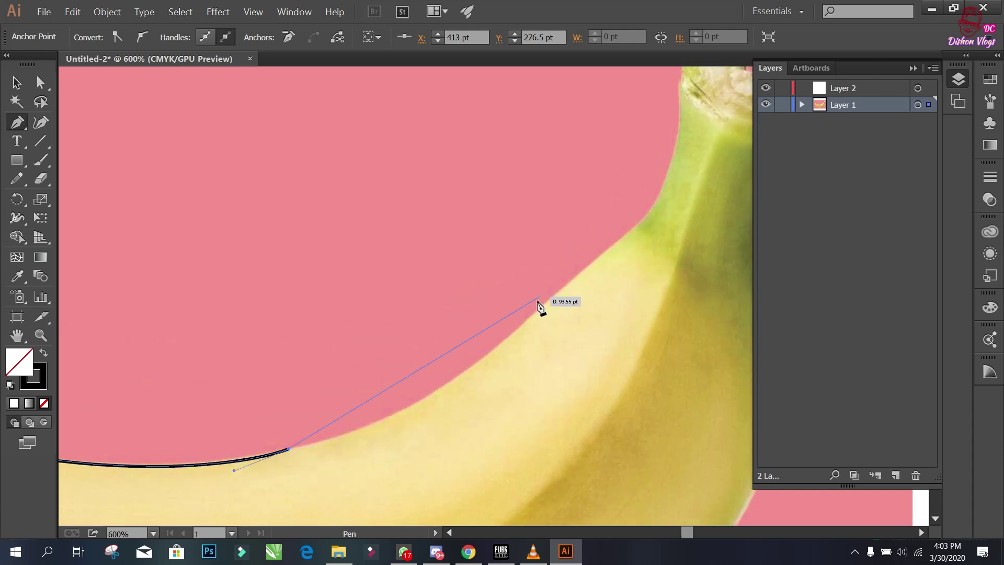
pyautogui.keyDown('alt'); pyautogui.scroll(-1, 460, 298); pyautogui.keyUp('alt')
pyautogui.moveTo(455, 301)
pyautogui.mouseDown()
pyautogui.moveTo(450, 293)
pyautogui.moveTo(487, 297)
pyautogui.moveTo(545, 257)
pyautogui.mouseUp()
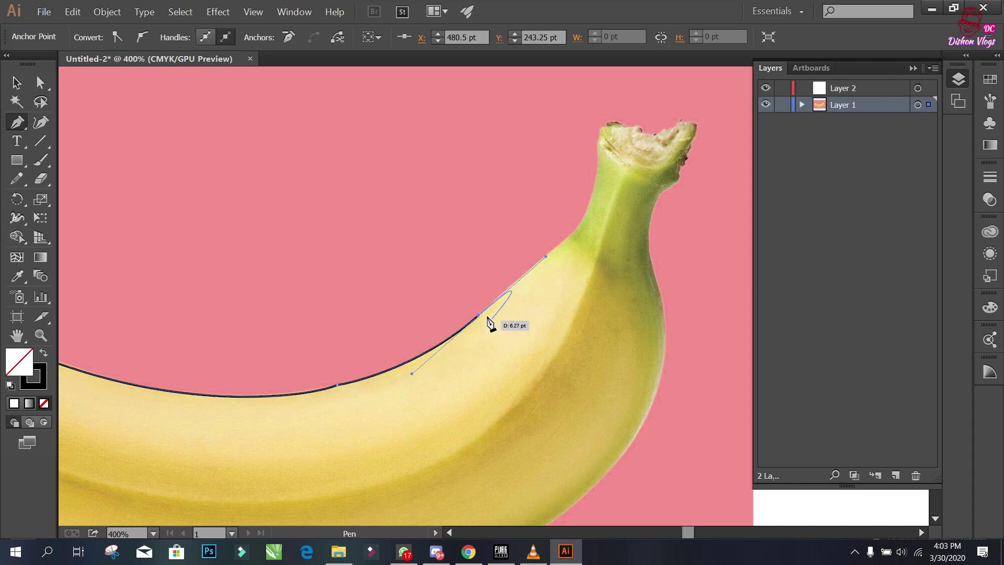
pyautogui.moveTo(617, 199); pyautogui.dragTo(588, 269)
pyautogui.moveTo(547, 298); pyautogui.dragTo(560, 282)
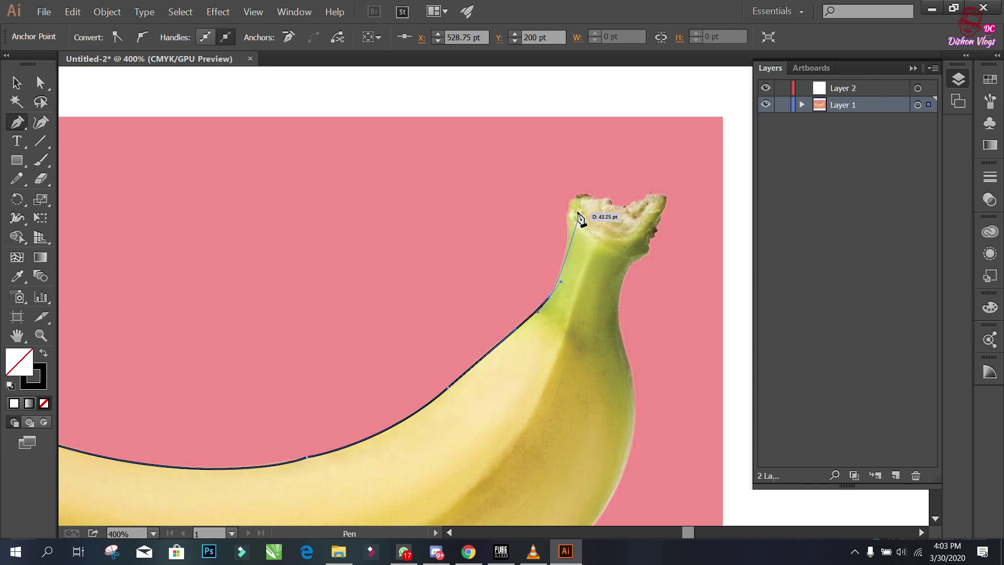
pyautogui.moveTo(571, 206)
pyautogui.mouseDown()
pyautogui.moveTo(574, 213)
pyautogui.moveTo(571, 192)
pyautogui.mouseUp()
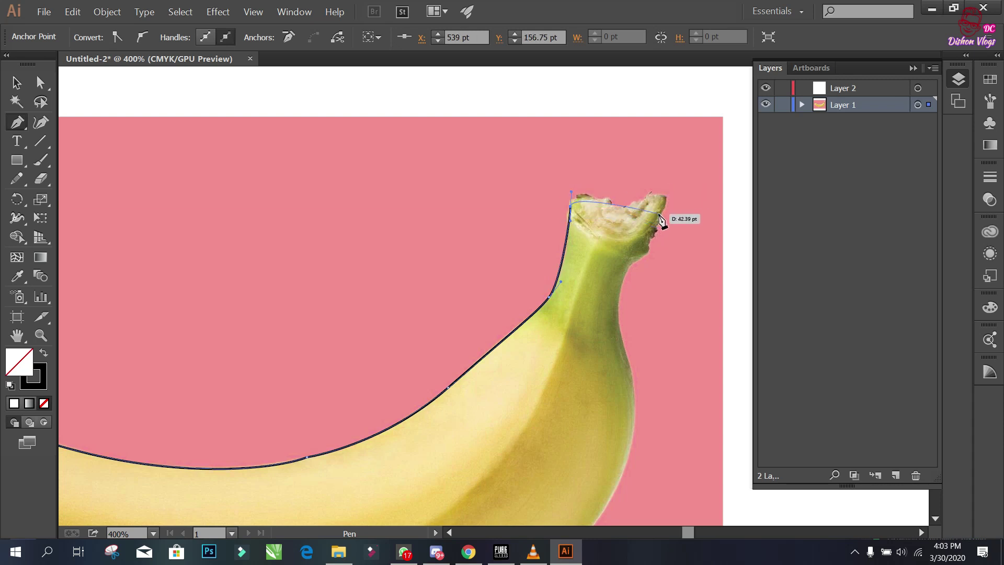
pyautogui.moveTo(657, 223); pyautogui.dragTo(645, 259)
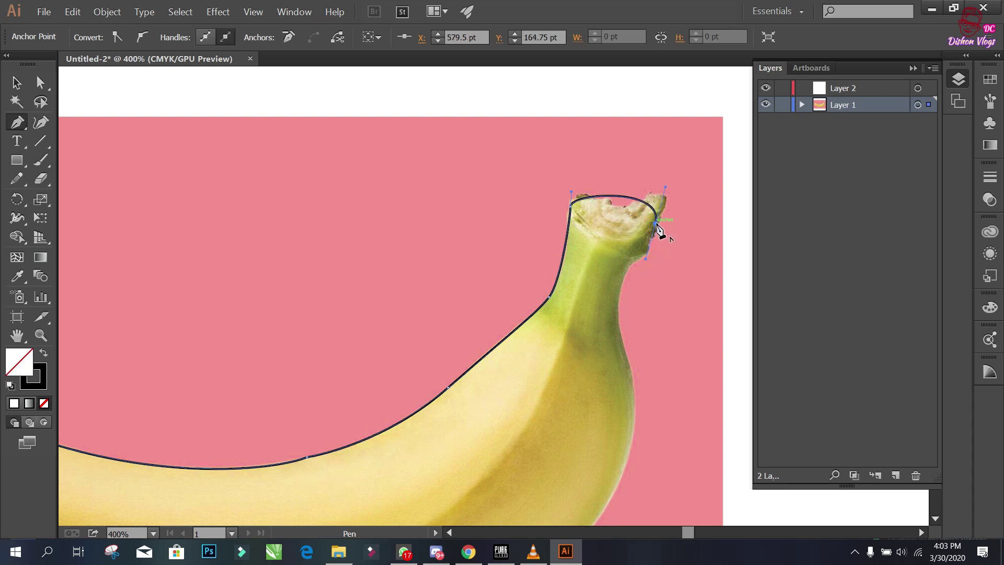
pyautogui.moveTo(656, 222)
pyautogui.mouseDown()
pyautogui.moveTo(639, 265)
pyautogui.moveTo(624, 271)
pyautogui.mouseUp()
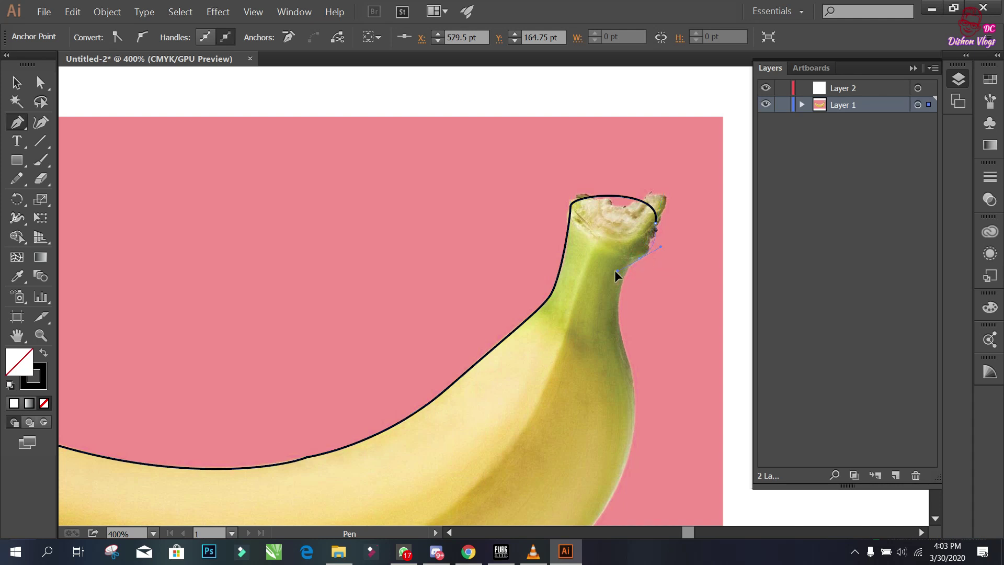
# Step: Place curved anchors down the stem's right side, then zoom out to see the whole banana
pyautogui.moveTo(630, 351); pyautogui.dragTo(528, 260)
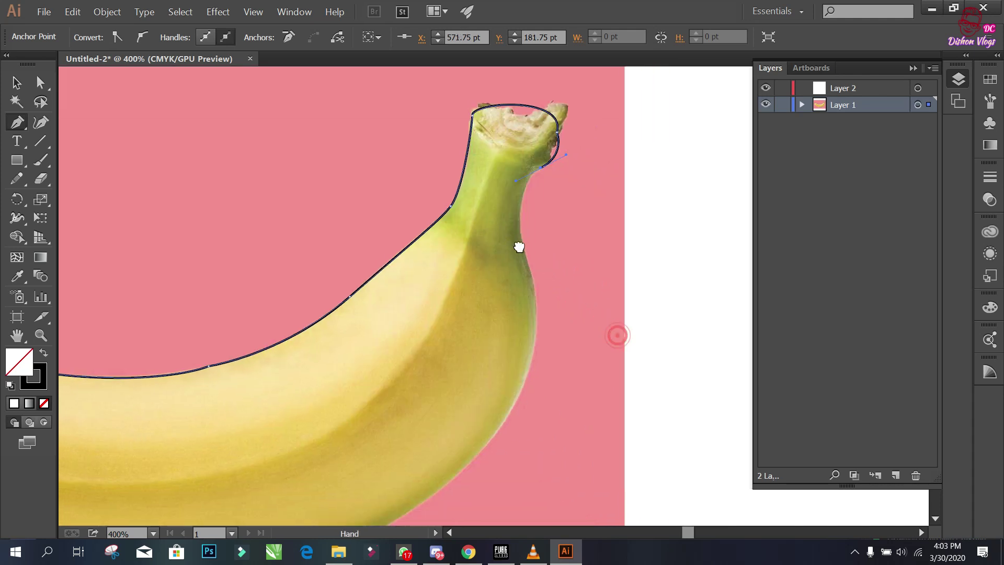
pyautogui.click(530, 280)
pyautogui.moveTo(537, 291); pyautogui.dragTo(544, 313)
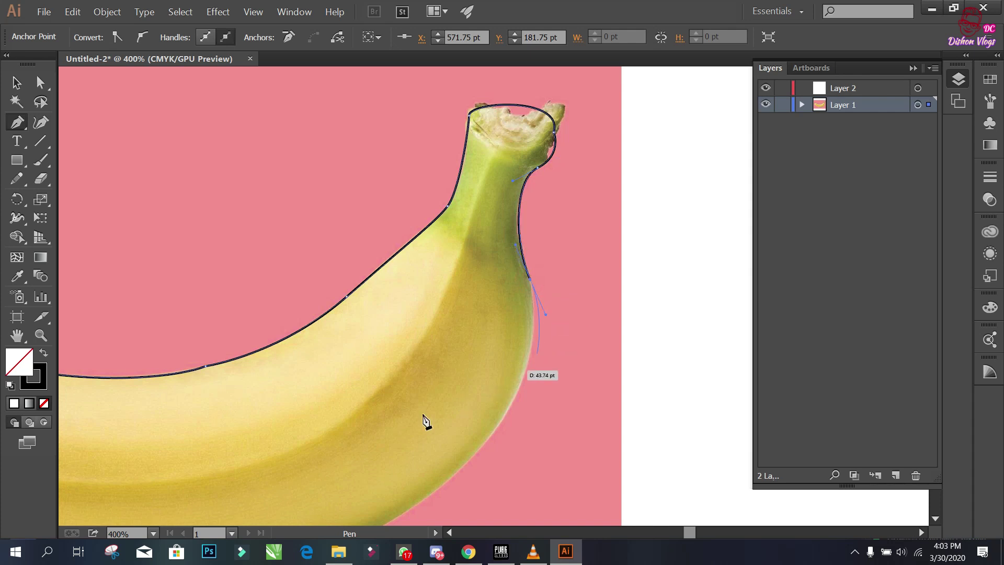
pyautogui.hotkey('ctrl', '-')
pyautogui.hotkey('ctrl', '-')
# Step: Place a smooth Pen anchor along the banana's underside
pyautogui.moveTo(453, 264); pyautogui.dragTo(480, 284)
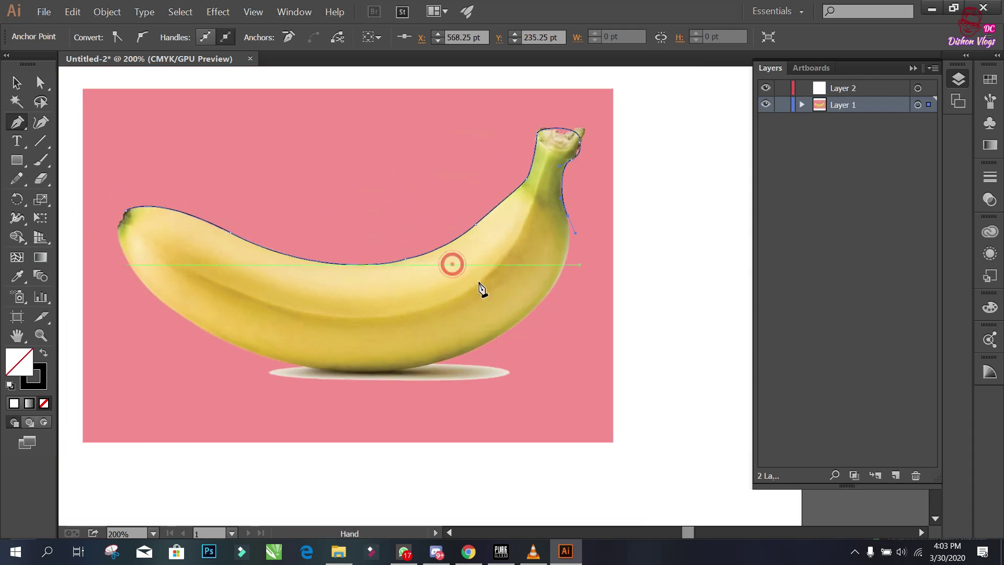
pyautogui.scroll(1, 489, 313)
pyautogui.moveTo(462, 369); pyautogui.dragTo(325, 428)
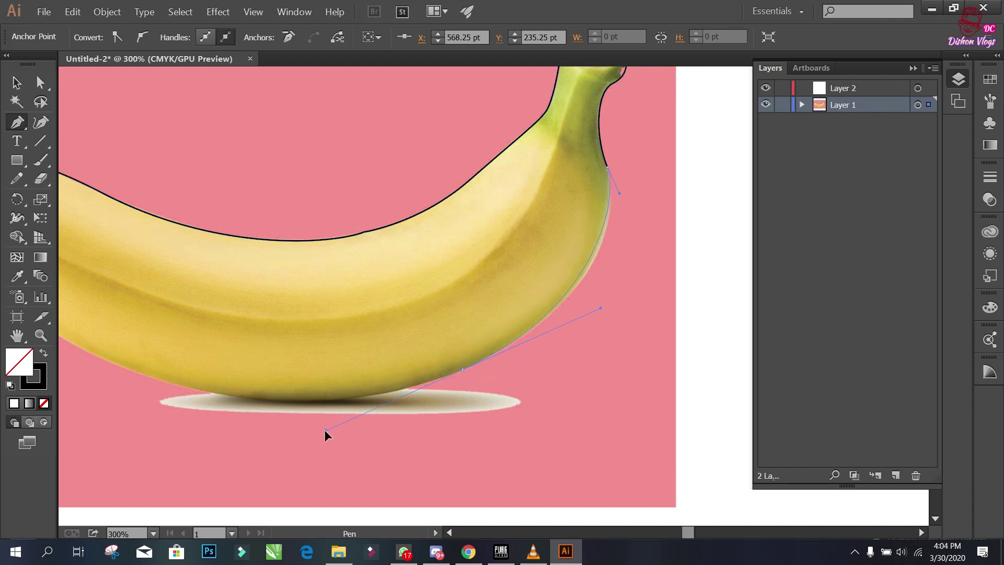
pyautogui.moveTo(379, 296); pyautogui.dragTo(529, 282)
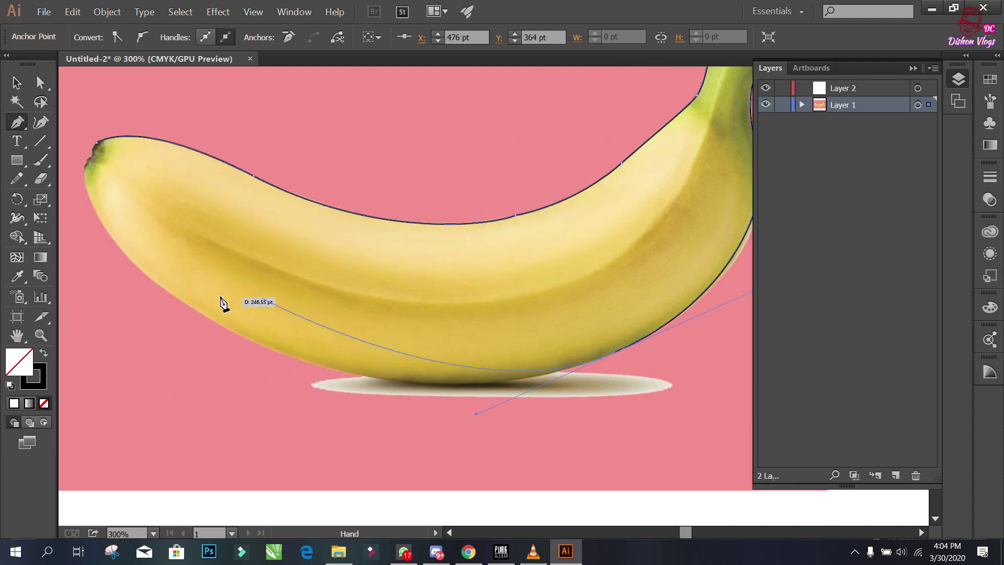
pyautogui.scroll(1, 203, 323)
pyautogui.scroll(-2, 207, 321)
pyautogui.scroll(1, 224, 303)
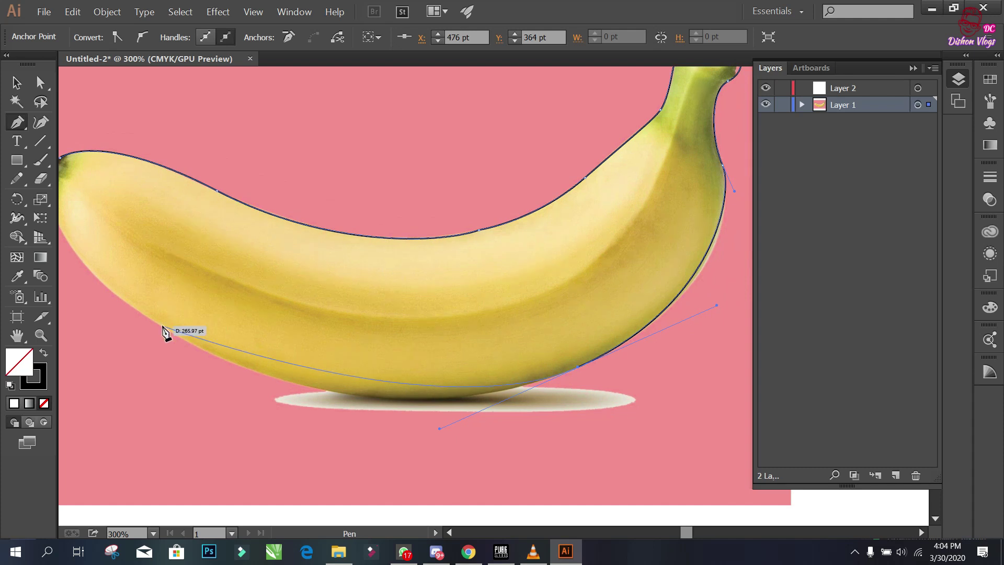
# Step: Add anchors on the lower-left edge and near the left tip, closing the path at the starting anchor
pyautogui.moveTo(162, 325); pyautogui.dragTo(81, 266)
pyautogui.moveTo(141, 291); pyautogui.dragTo(313, 415)
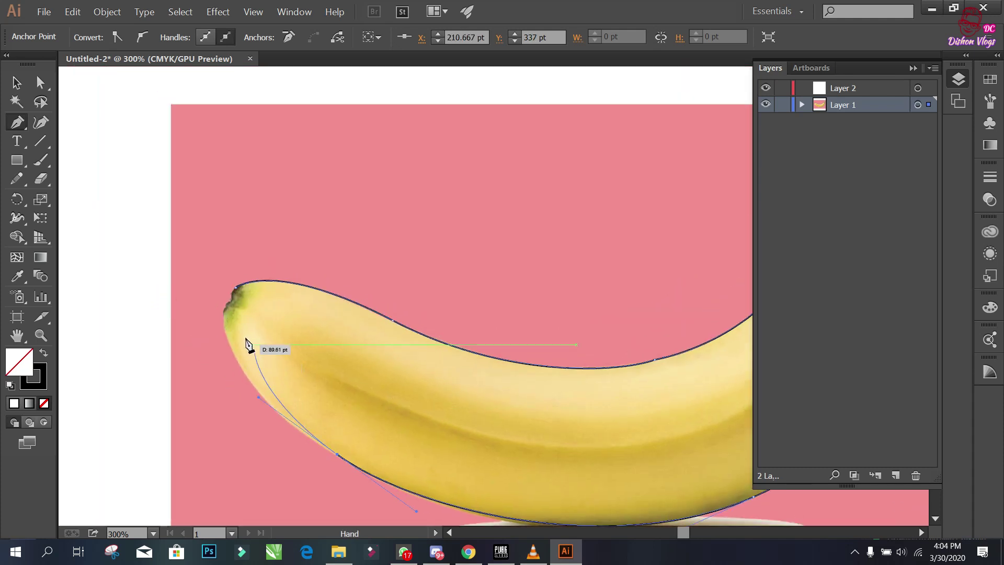
pyautogui.moveTo(222, 312); pyautogui.dragTo(201, 240)
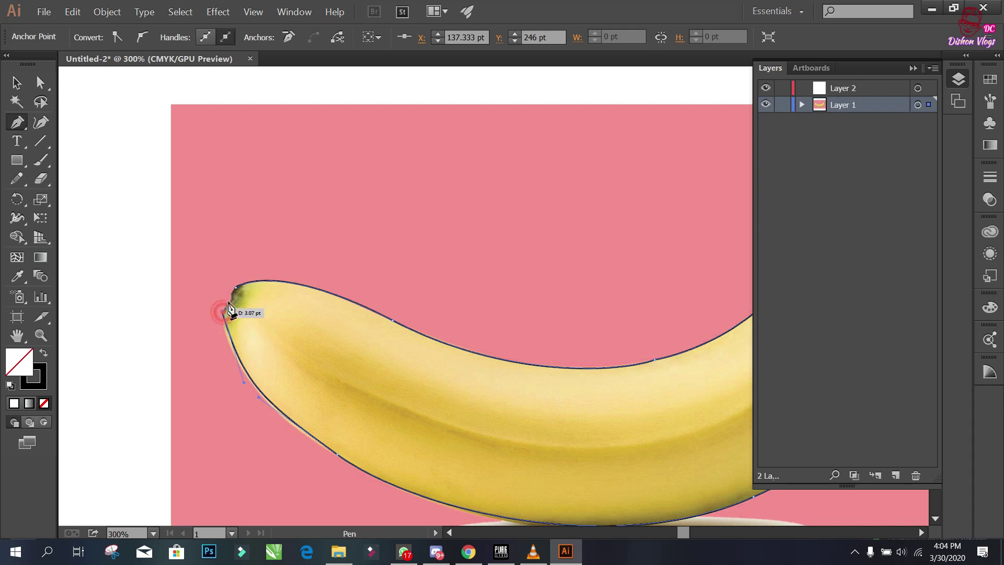
pyautogui.click(235, 286)
pyautogui.scroll(-2, 298, 310)
pyautogui.moveTo(510, 271); pyautogui.dragTo(477, 280)
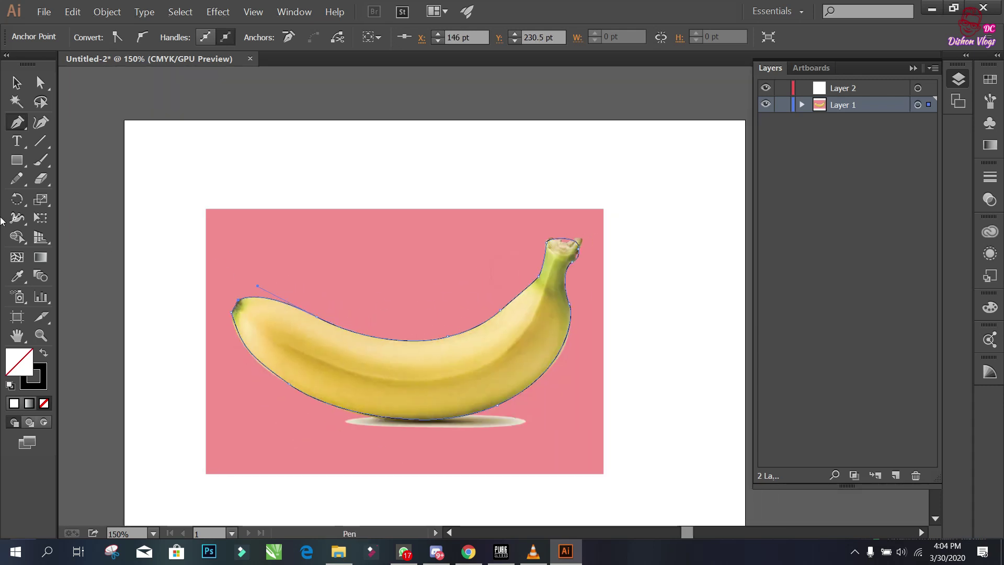
# Step: Fill the closed banana outline with bright yellow
pyautogui.doubleClick(22, 368)
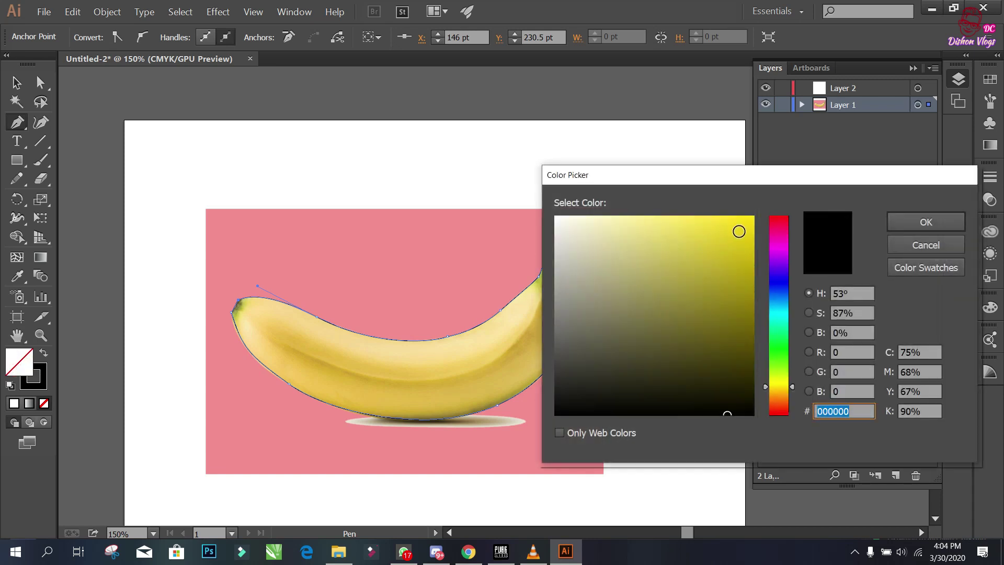
pyautogui.click(739, 231)
pyautogui.click(926, 222)
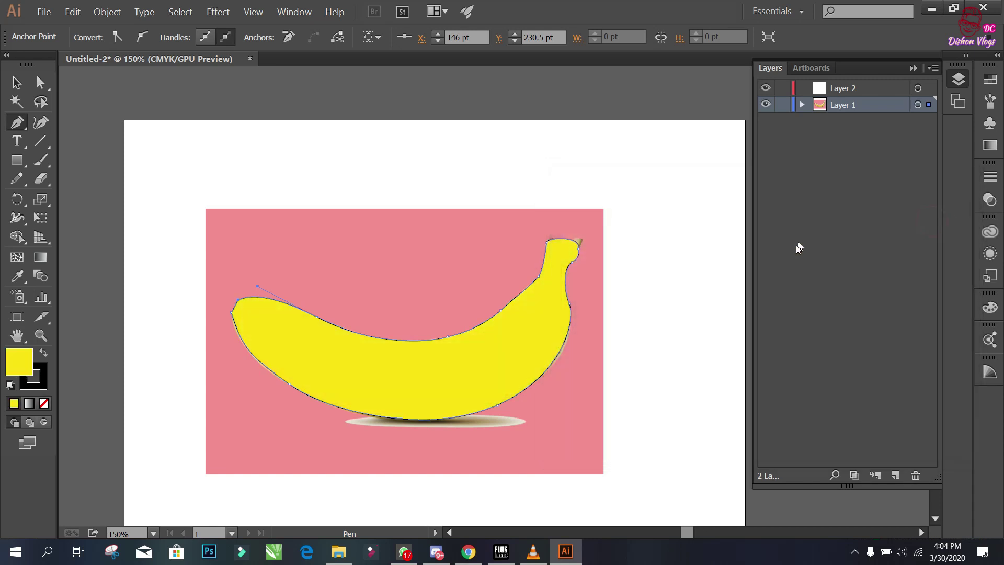
# Step: Move the yellow banana shape up-left off the photo
pyautogui.click(17, 82)
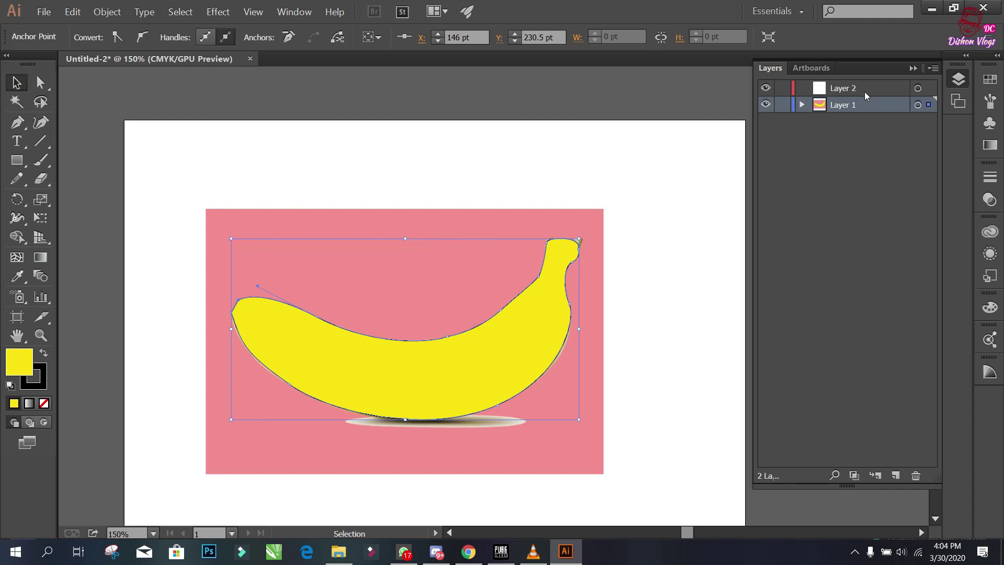
pyautogui.moveTo(475, 359); pyautogui.dragTo(398, 226)
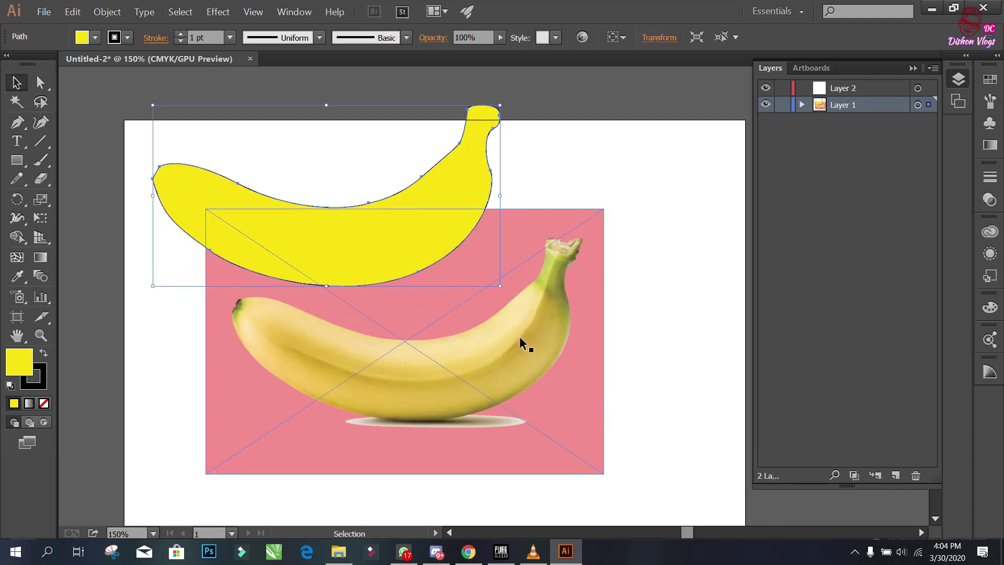
pyautogui.click(516, 337)
# Step: Move the photo to the artboard's top and the yellow banana down-right below it
pyautogui.moveTo(473, 309); pyautogui.dragTo(681, 221)
pyautogui.moveTo(301, 220); pyautogui.dragTo(269, 360)
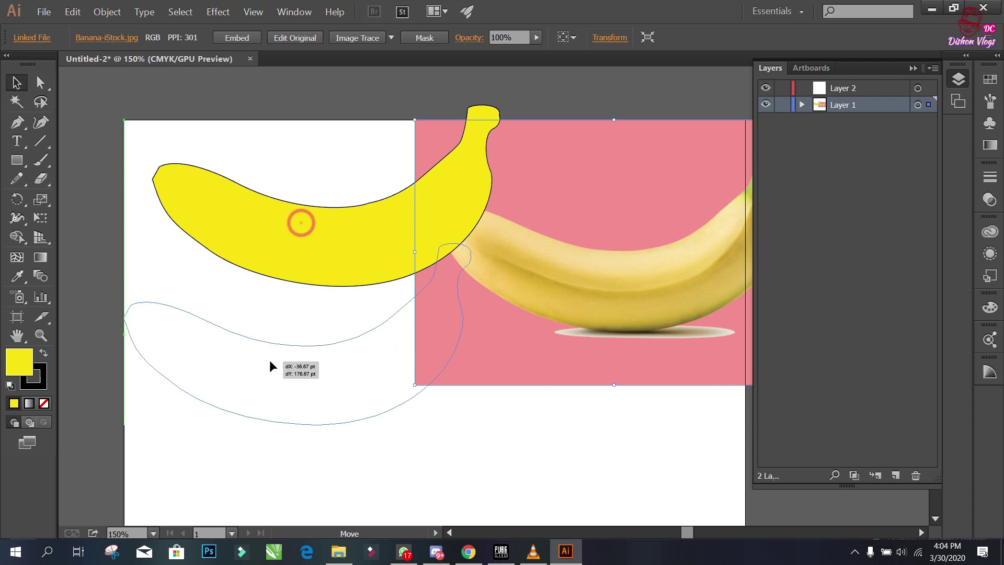
pyautogui.hotkey('ctrl', '-')
pyautogui.hotkey('ctrl', '-')
pyautogui.moveTo(377, 352); pyautogui.dragTo(366, 268)
pyautogui.moveTo(313, 298); pyautogui.dragTo(362, 349)
pyautogui.moveTo(461, 237)
pyautogui.mouseDown()
pyautogui.moveTo(384, 214)
pyautogui.moveTo(372, 230)
pyautogui.mouseUp()
# Step: Switch between Layers 1 and 2, nudge the banana right, and select it on Layer 2
pyautogui.click(888, 91)
pyautogui.click(846, 105)
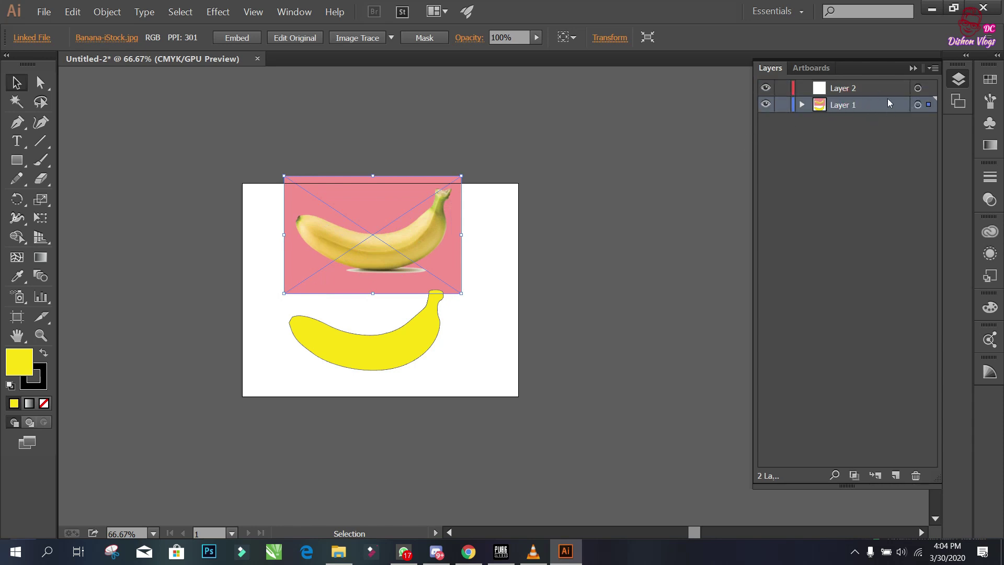
pyautogui.moveTo(384, 341); pyautogui.dragTo(422, 345)
pyautogui.scroll(1, 444, 345)
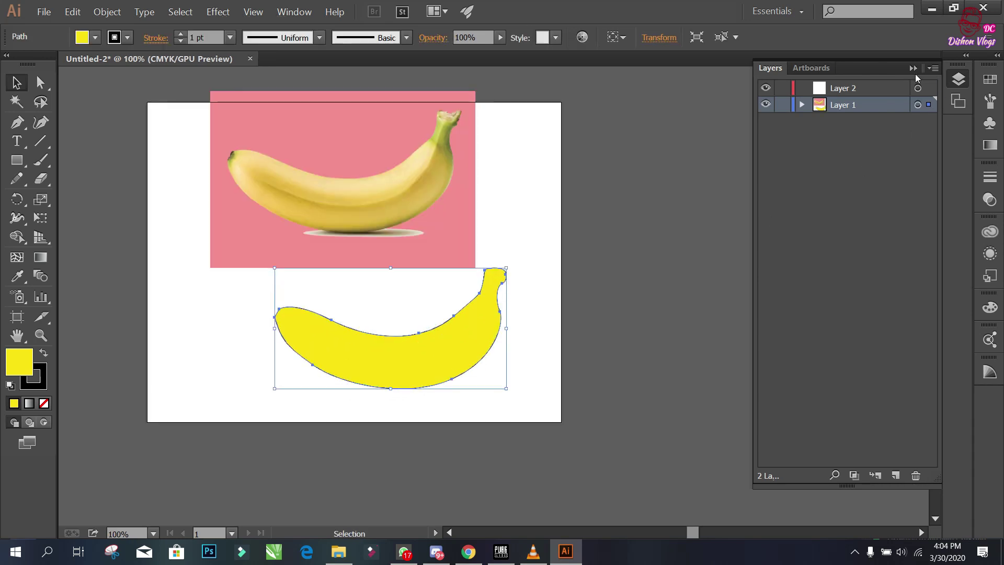
pyautogui.click(864, 89)
pyautogui.click(918, 87)
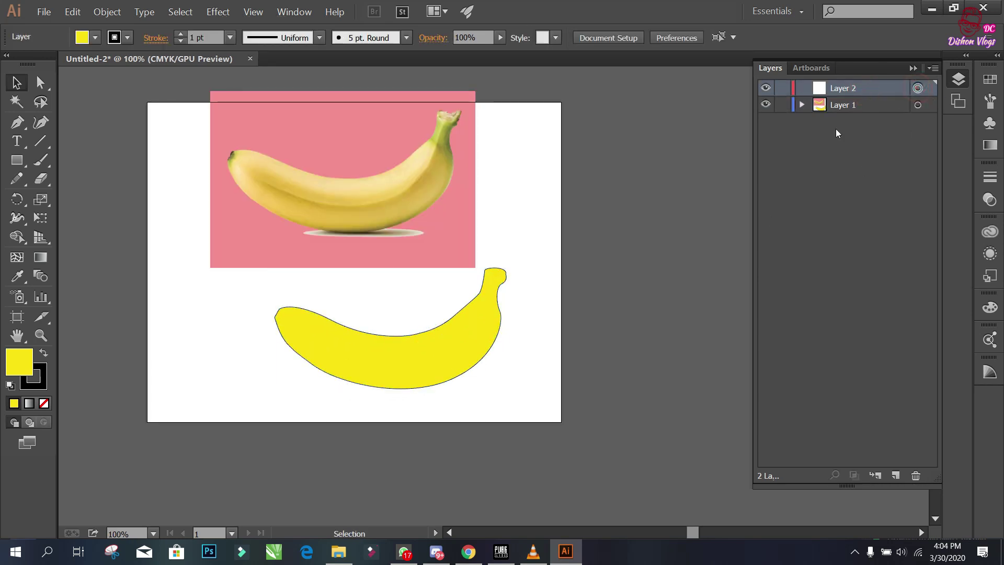
pyautogui.click(397, 345)
pyautogui.scroll(1, 391, 291)
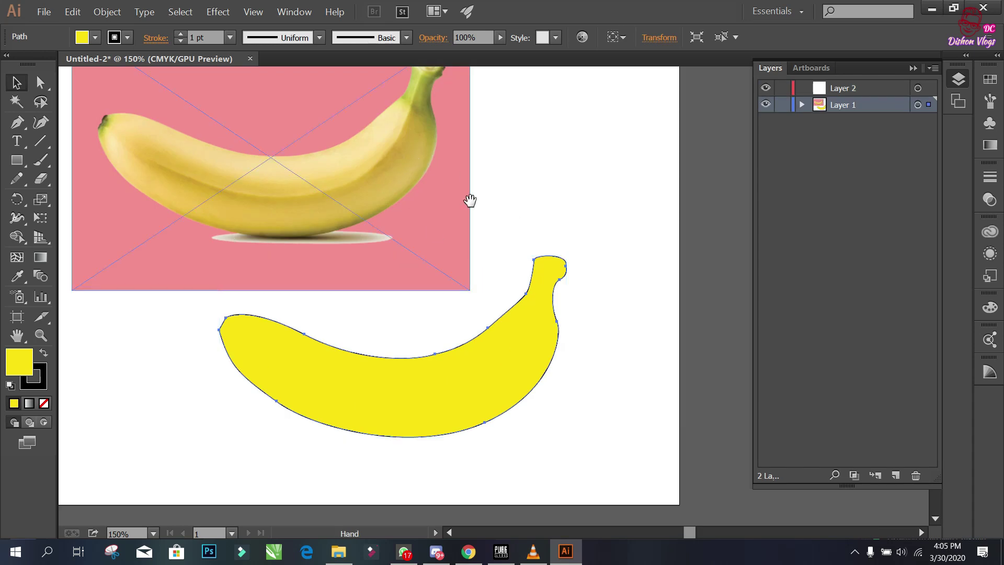
pyautogui.moveTo(485, 235); pyautogui.dragTo(494, 274)
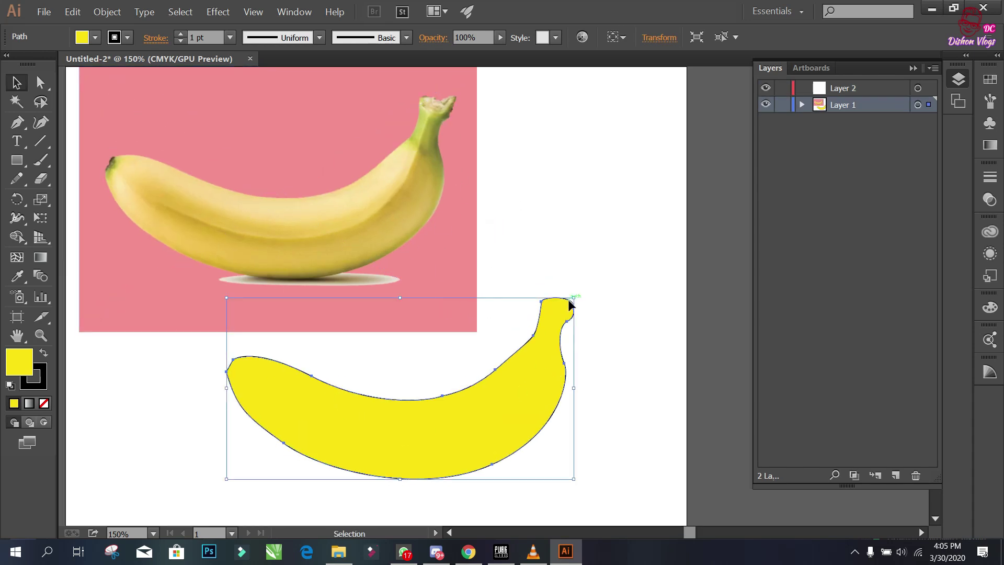
pyautogui.moveTo(231, 427); pyautogui.dragTo(242, 403)
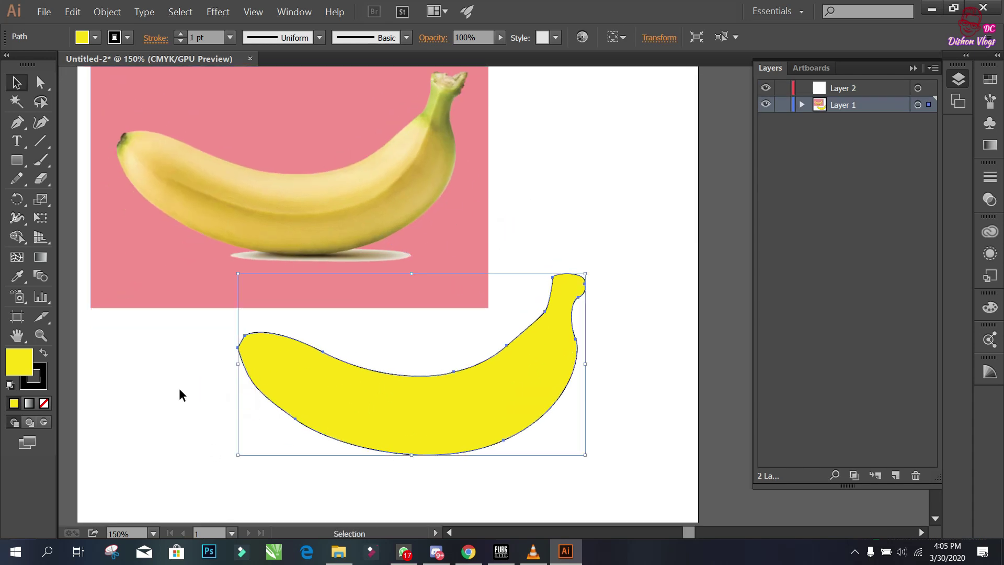
pyautogui.click(17, 122)
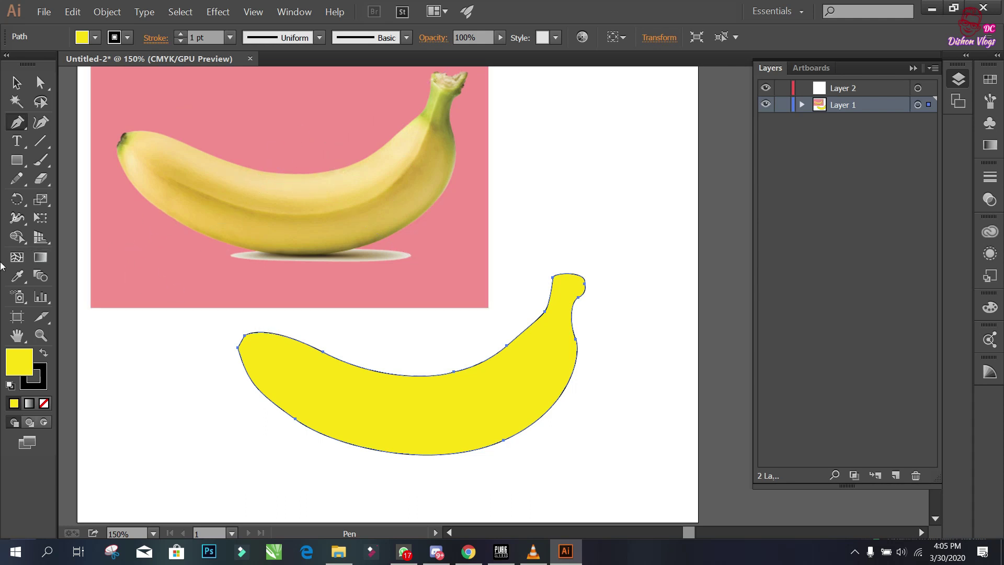
# Step: Add gradient mesh points around the banana's edges with the Mesh tool
pyautogui.click(19, 258)
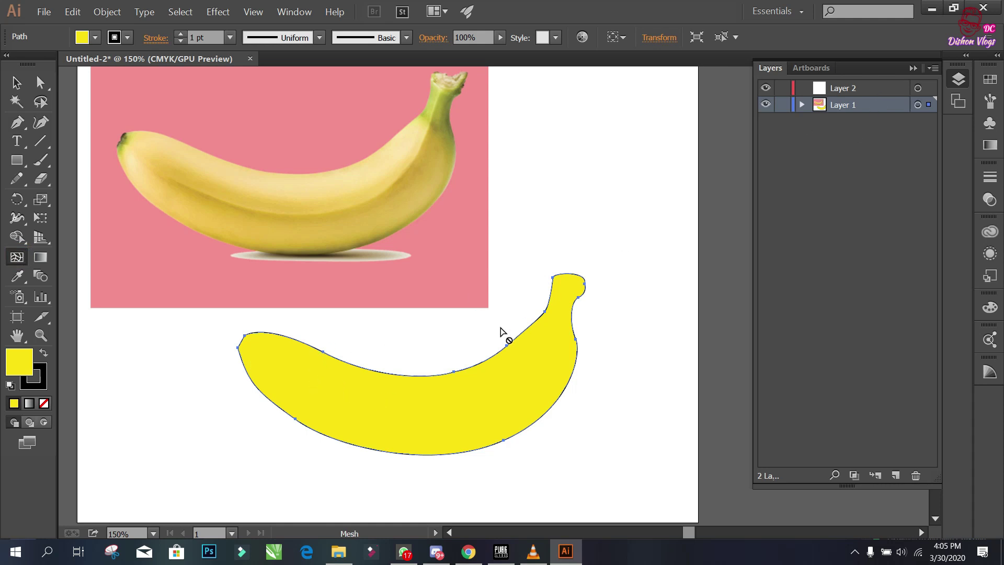
pyautogui.click(238, 347)
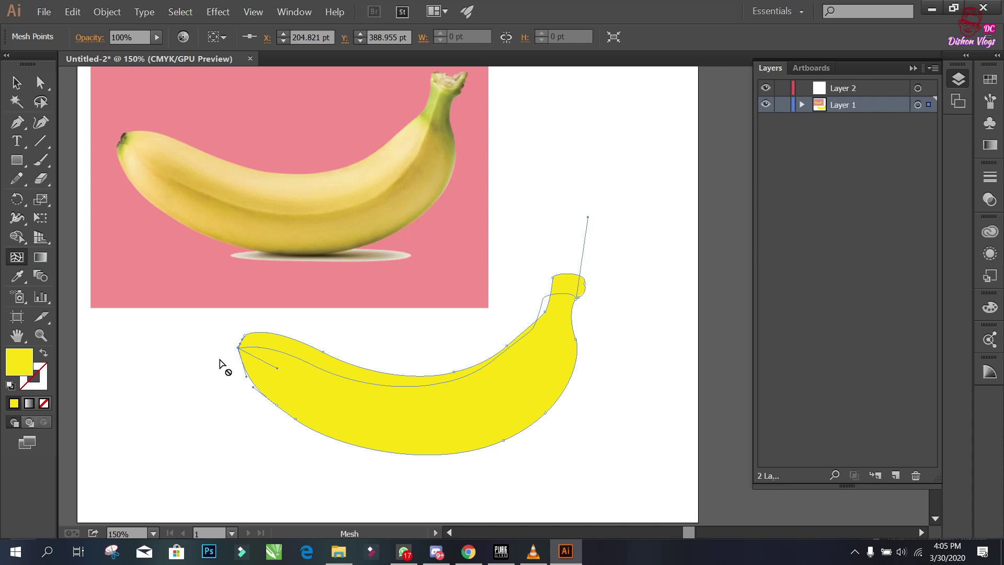
pyautogui.click(294, 415)
pyautogui.click(366, 364)
pyautogui.click(454, 373)
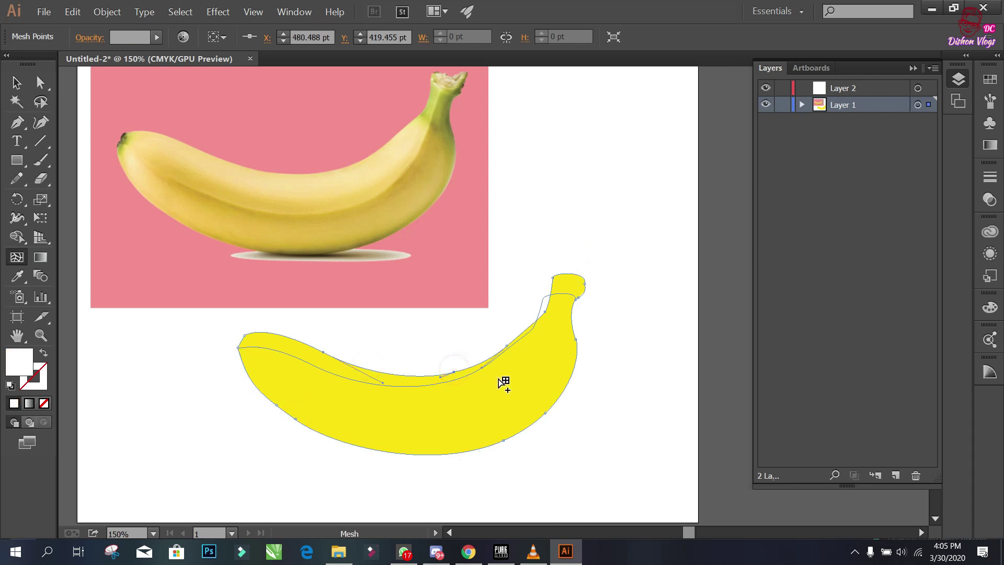
pyautogui.click(504, 441)
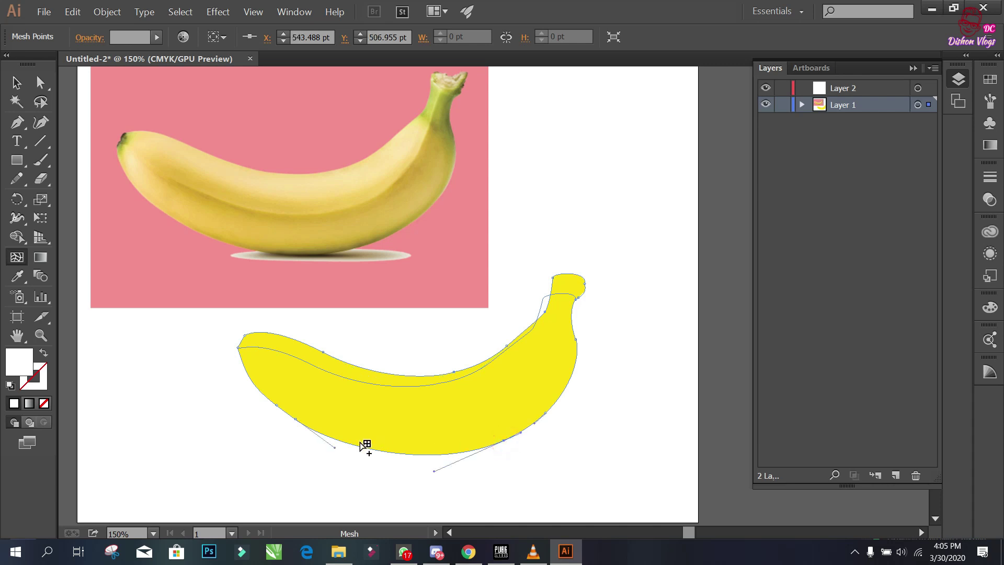
pyautogui.click(295, 419)
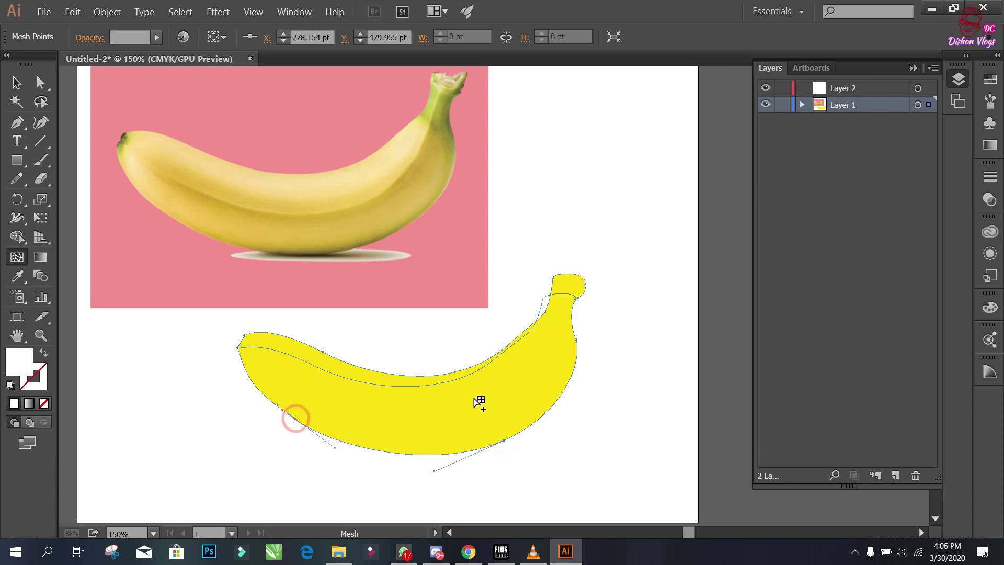
pyautogui.click(506, 346)
# Step: Add more mesh points, including a white lower-right point and a line across the middle
pyautogui.click(546, 411)
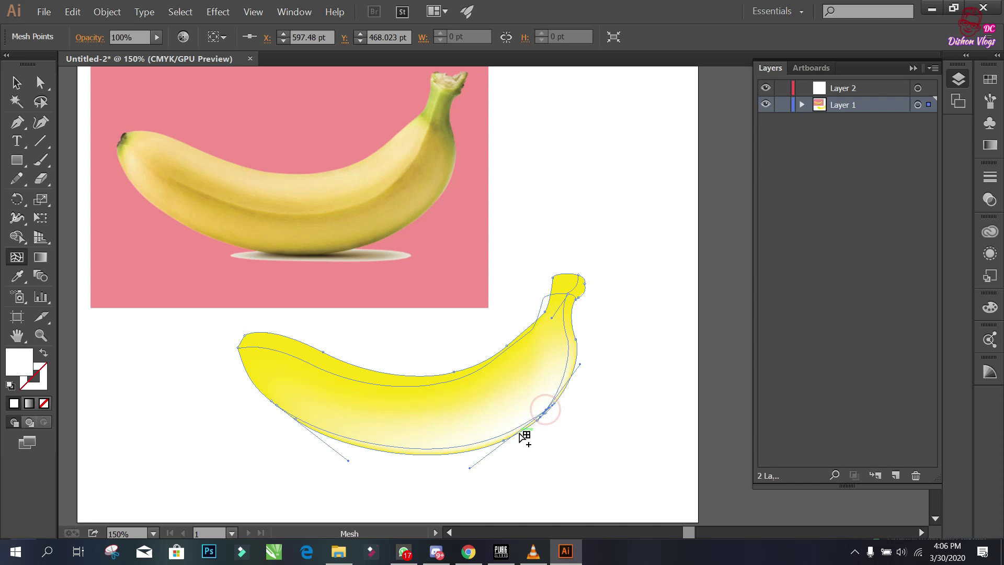
pyautogui.click(270, 398)
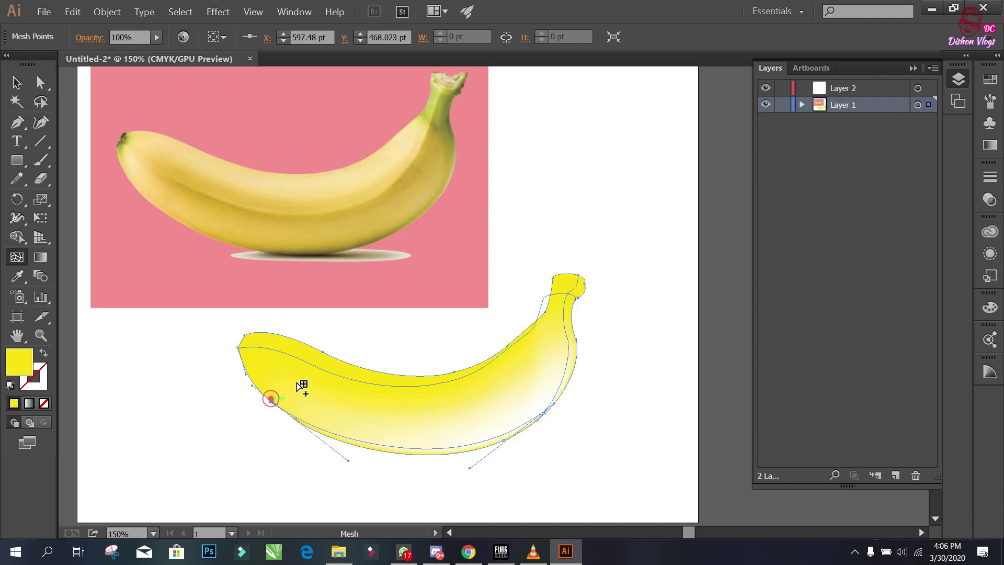
pyautogui.click(324, 351)
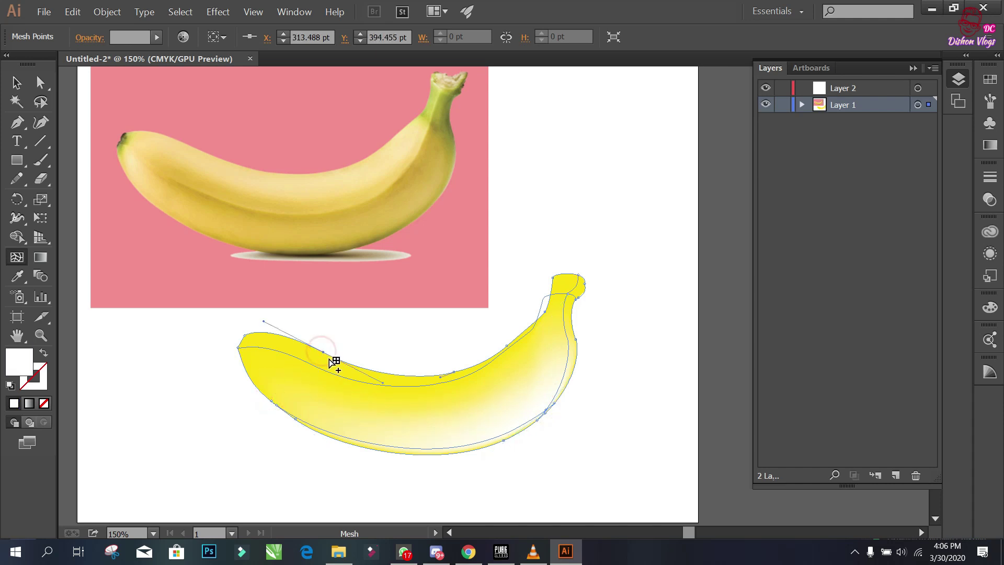
pyautogui.click(408, 381)
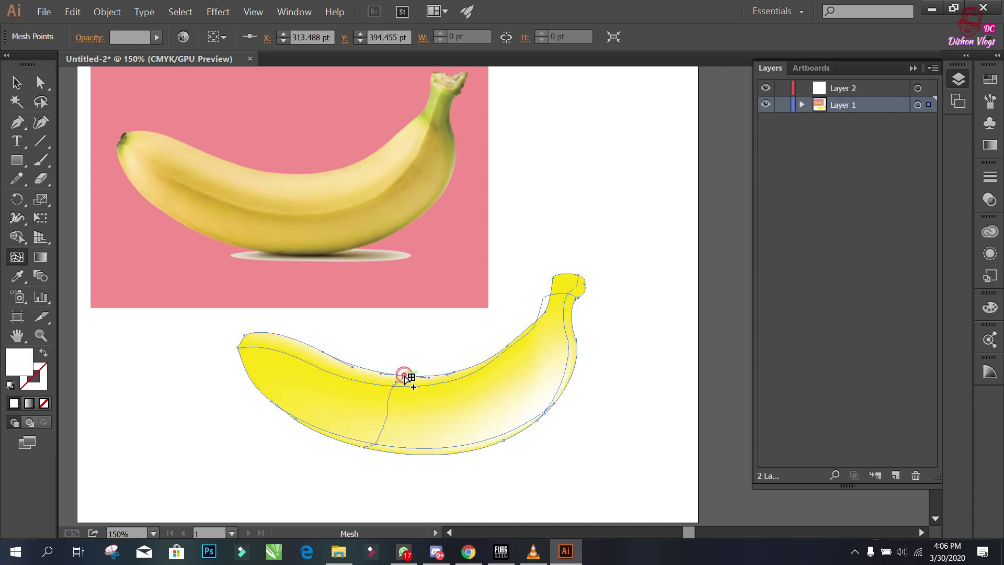
pyautogui.click(494, 357)
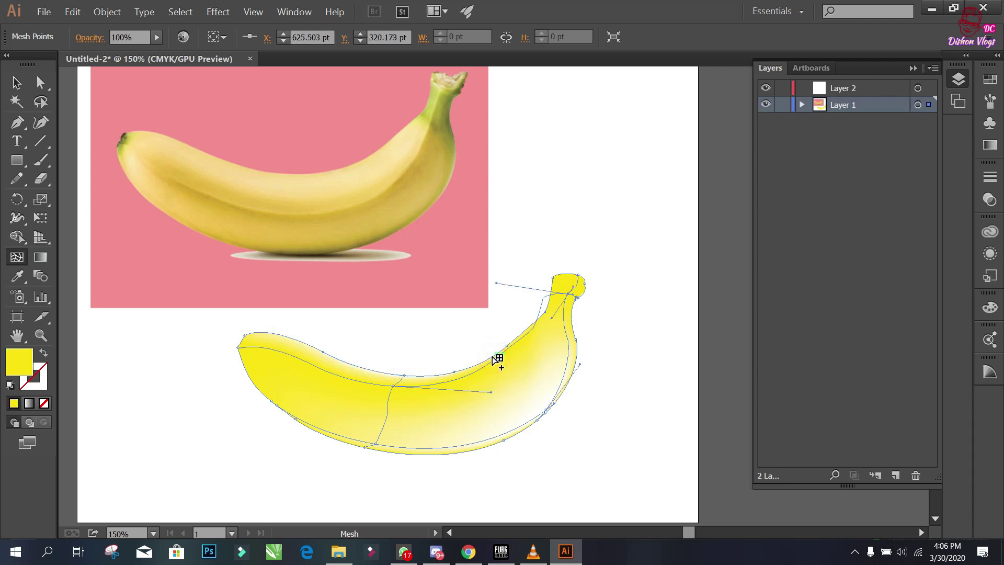
pyautogui.click(534, 376)
pyautogui.click(257, 362)
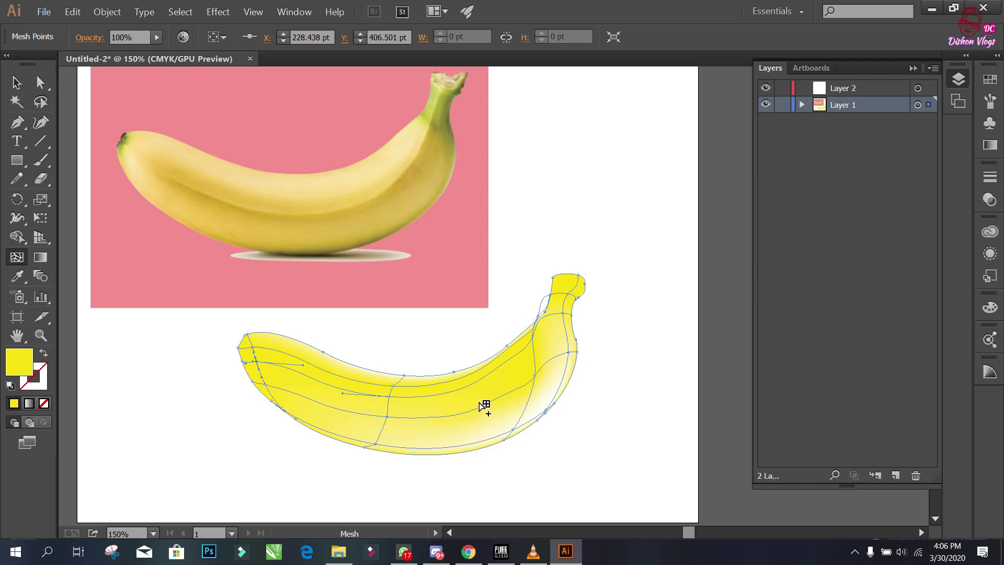
# Step: Undo the mesh edits to restore the plain flat yellow fill
pyautogui.scroll(1, 484, 407)
pyautogui.scroll(-1, 400, 402)
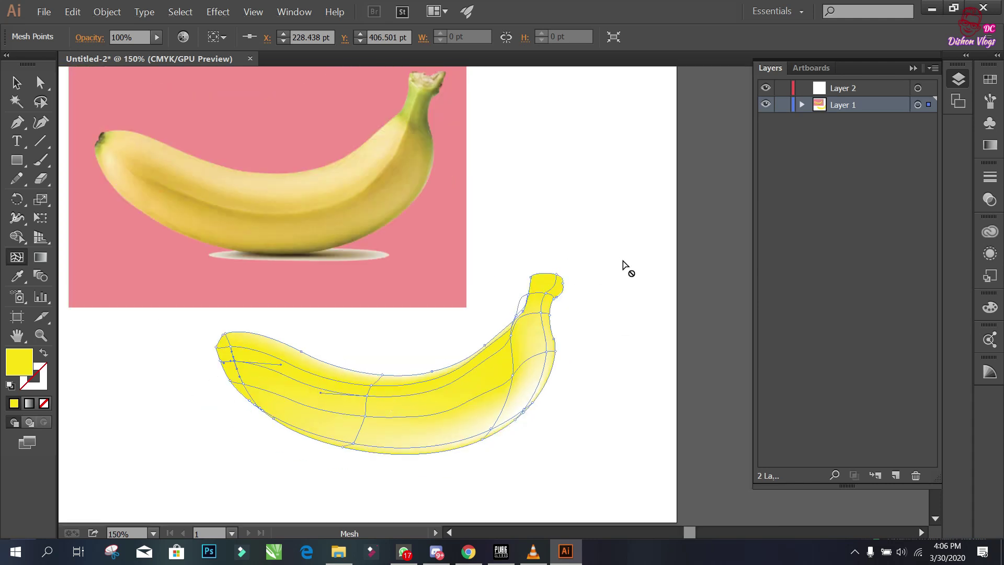
pyautogui.press('v')
pyautogui.hotkey('ctrl', 'z')
pyautogui.hotkey('ctrl', 'z')
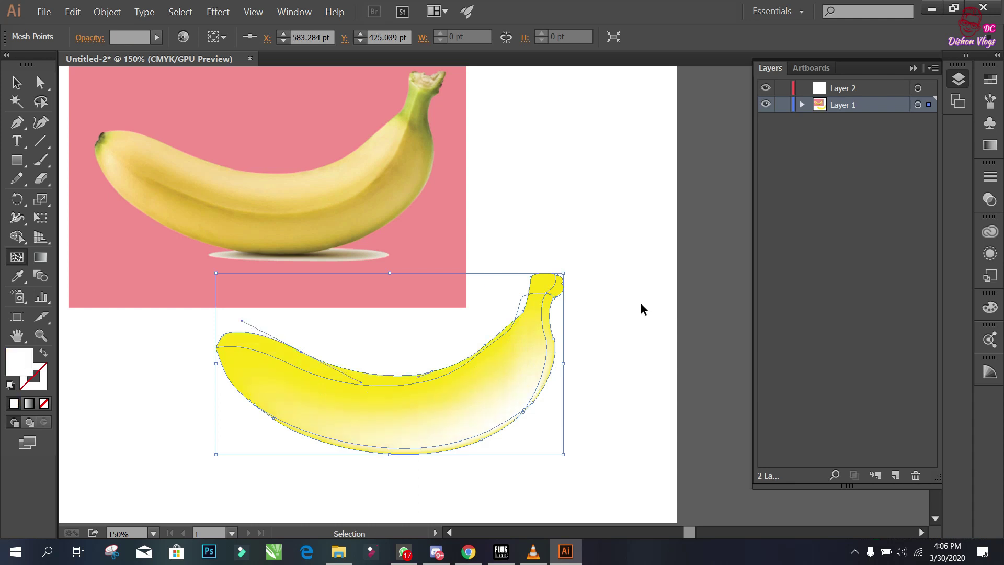
pyautogui.hotkey('ctrl', 'z')
pyautogui.hotkey('ctrl', 'z')
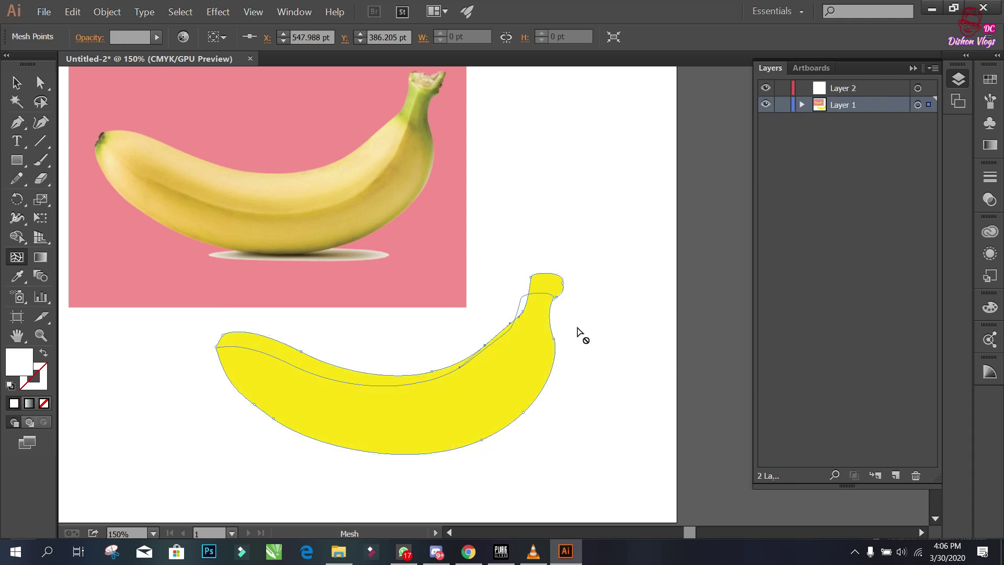
pyautogui.hotkey('ctrl', 'z')
pyautogui.hotkey('ctrl', 'z')
pyautogui.hotkey('ctrl', 'z')
pyautogui.hotkey('ctrl', 'z')
pyautogui.hotkey('ctrl', 'z')
pyautogui.press('u')
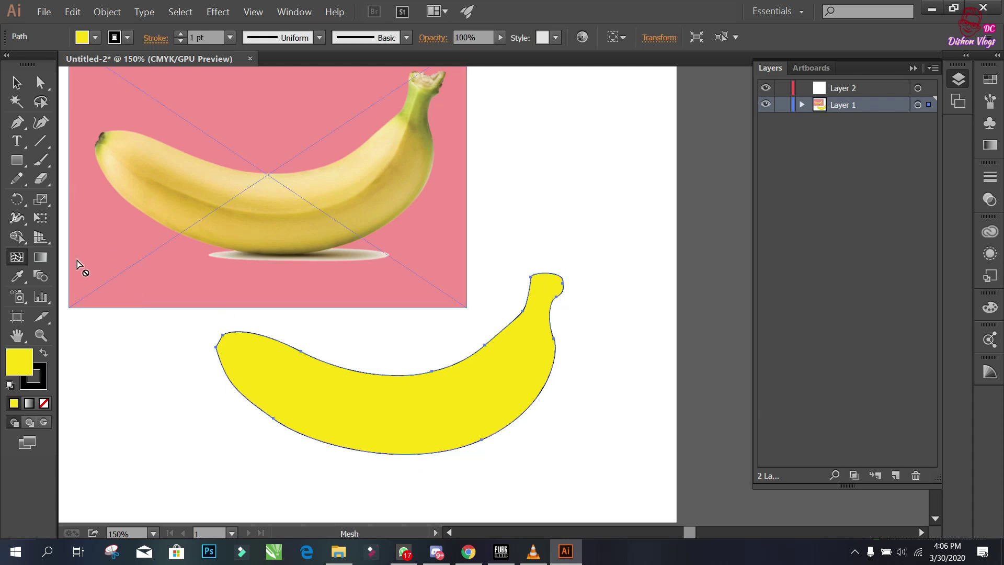
pyautogui.click(17, 122)
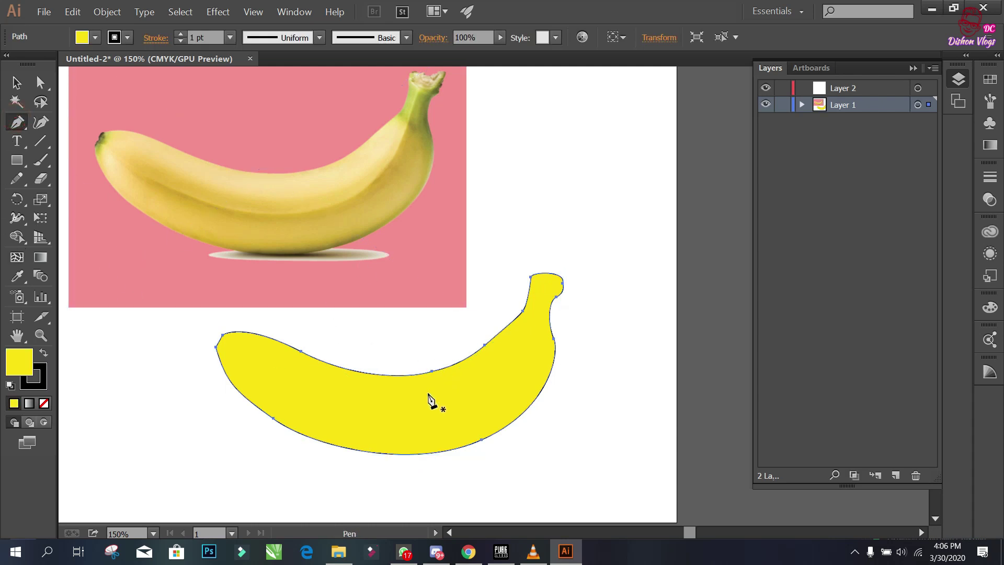
# Step: Sample a darker golden yellow from the photo banana into the shape's fill with the Eyedropper
pyautogui.scroll(2, 352, 396)
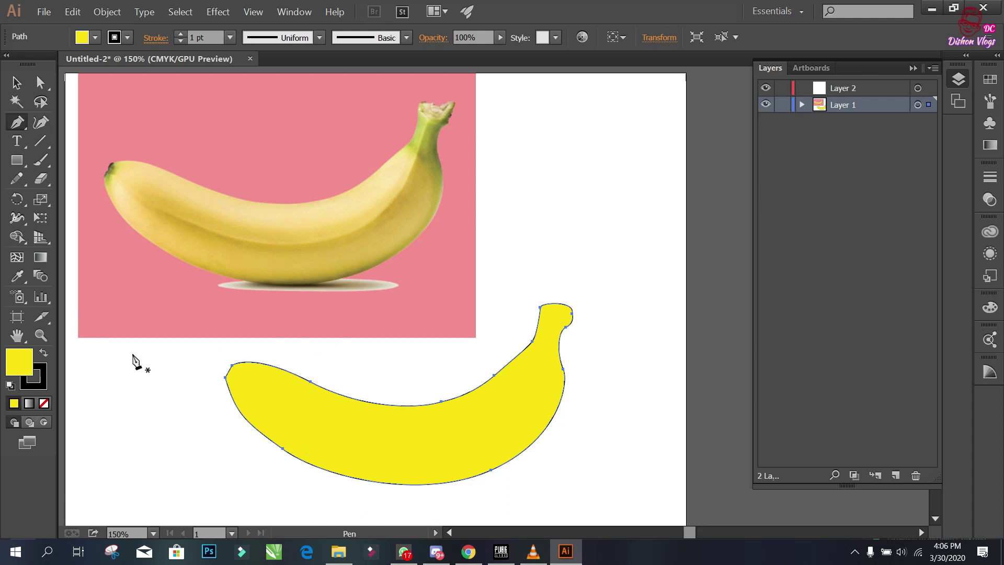
pyautogui.click(16, 276)
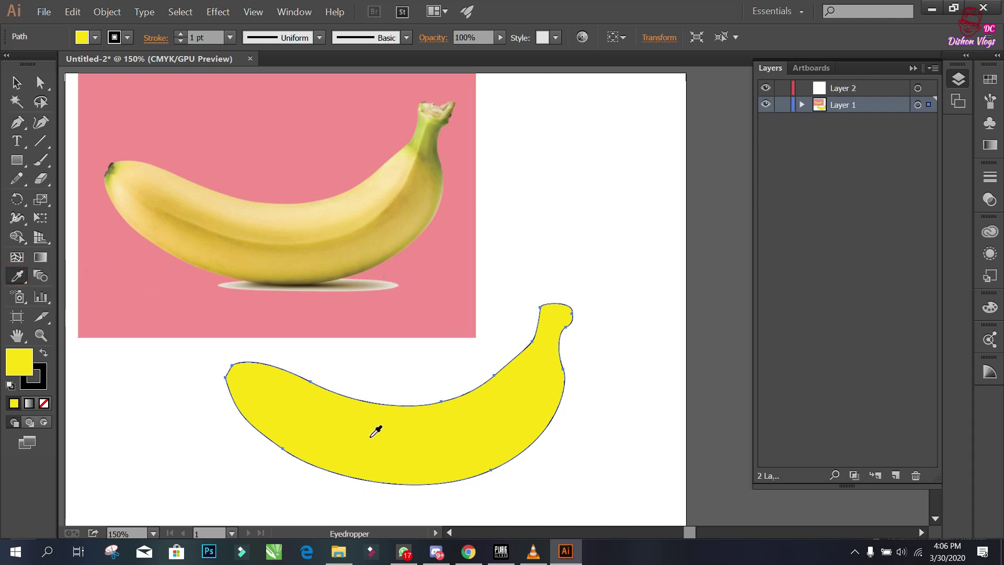
pyautogui.click(282, 257)
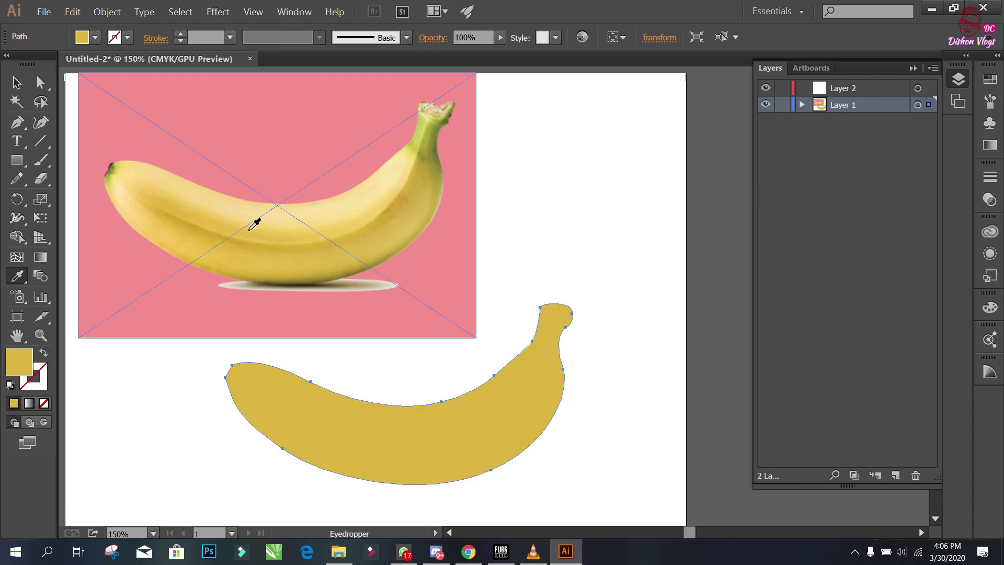
pyautogui.click(170, 237)
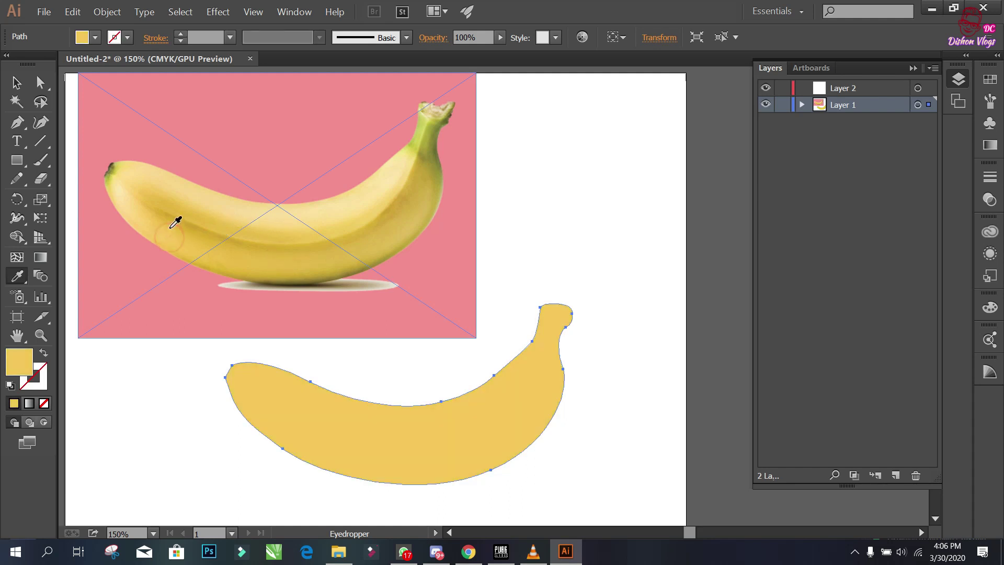
pyautogui.click(240, 211)
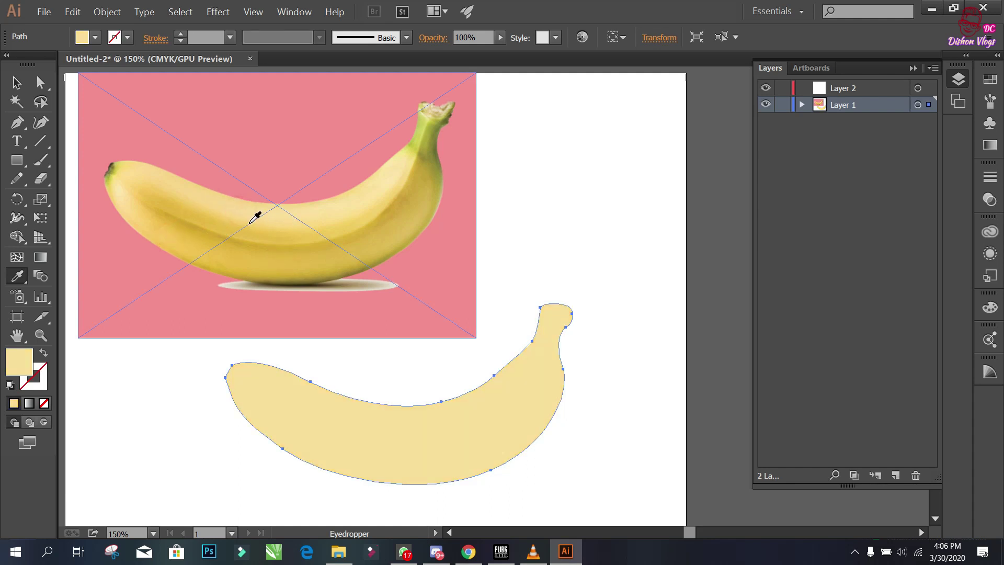
pyautogui.click(170, 241)
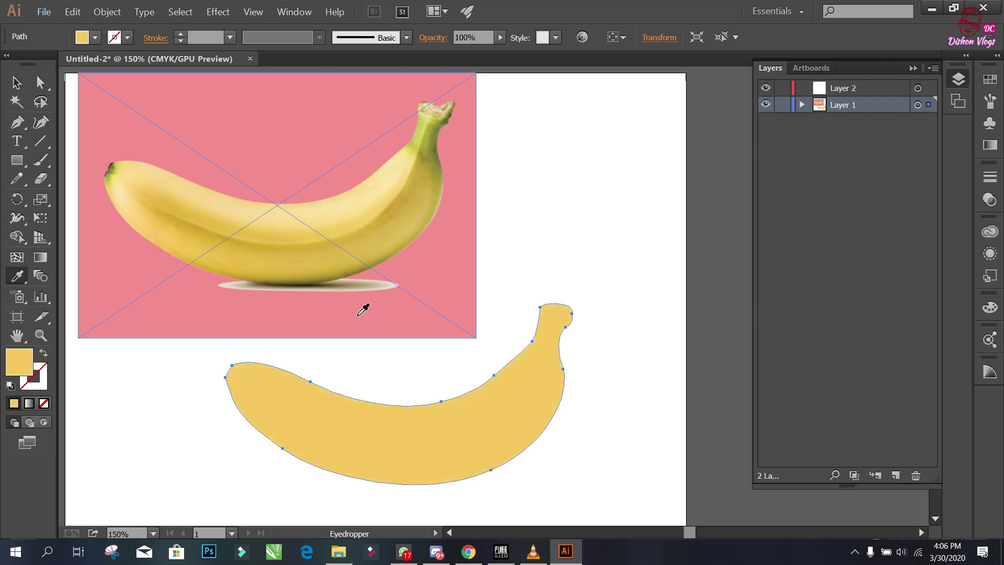
# Step: Reselect the golden banana shape with the Selection tool
pyautogui.click(17, 82)
pyautogui.click(629, 253)
pyautogui.moveTo(551, 387); pyautogui.dragTo(533, 332)
pyautogui.click(475, 347)
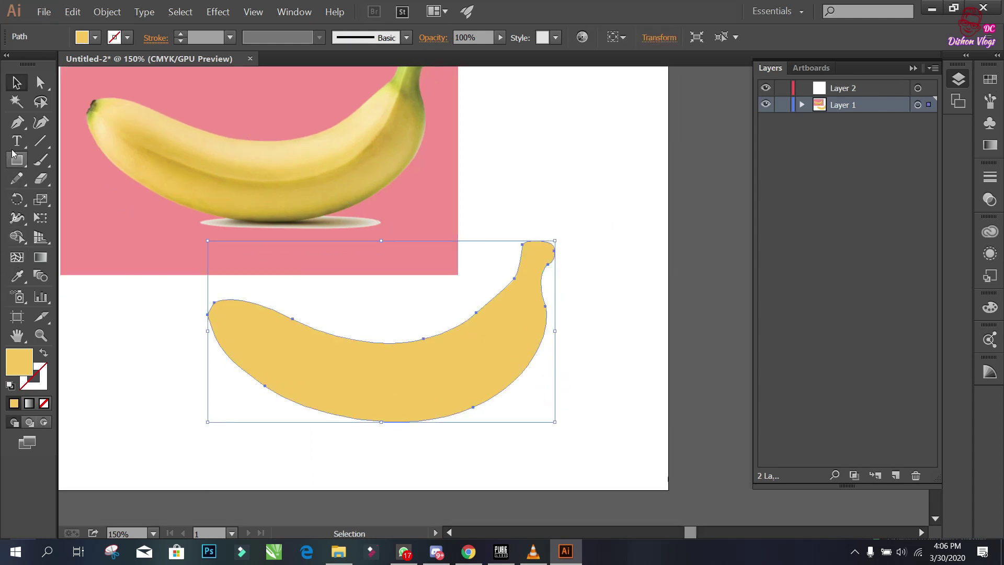
# Step: Start a Pen line at the banana's left end, curving through the bend toward the stem
pyautogui.click(17, 123)
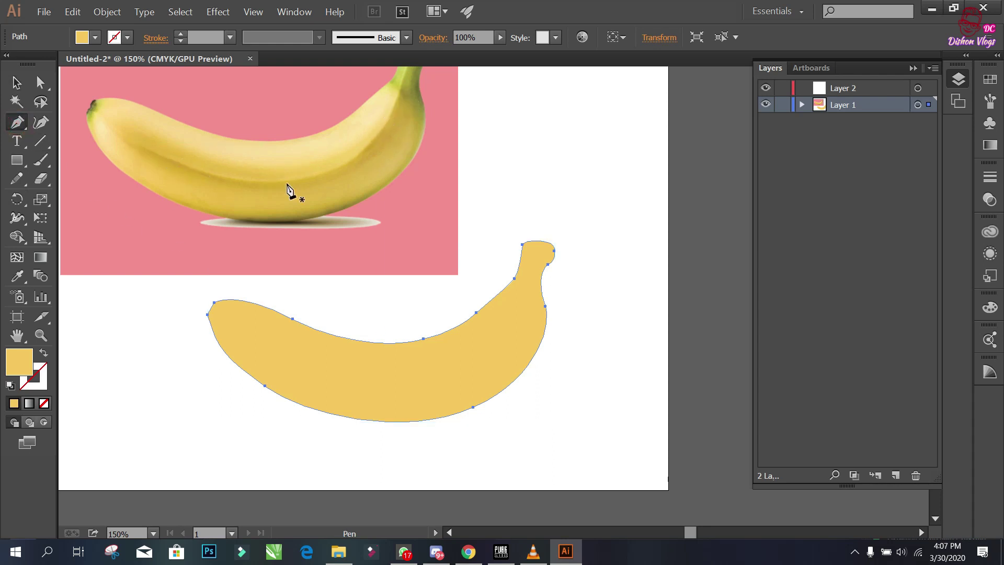
pyautogui.moveTo(491, 275); pyautogui.dragTo(471, 310)
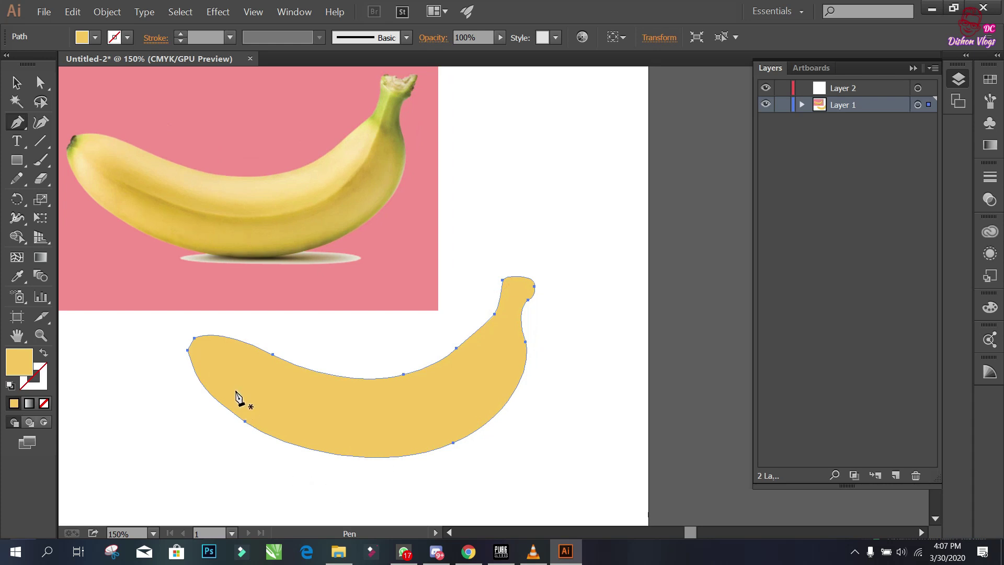
pyautogui.click(231, 374)
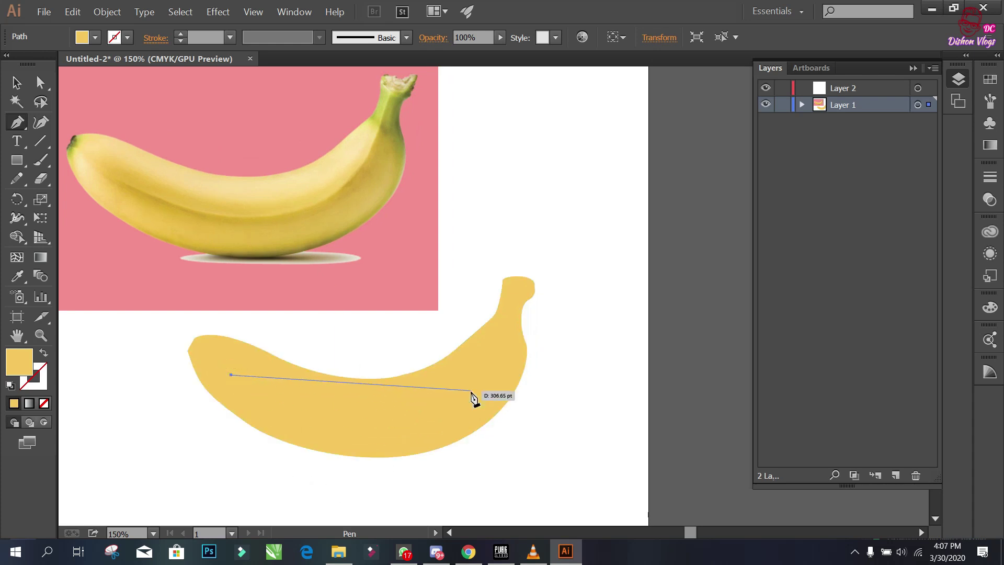
pyautogui.moveTo(484, 375); pyautogui.dragTo(566, 273)
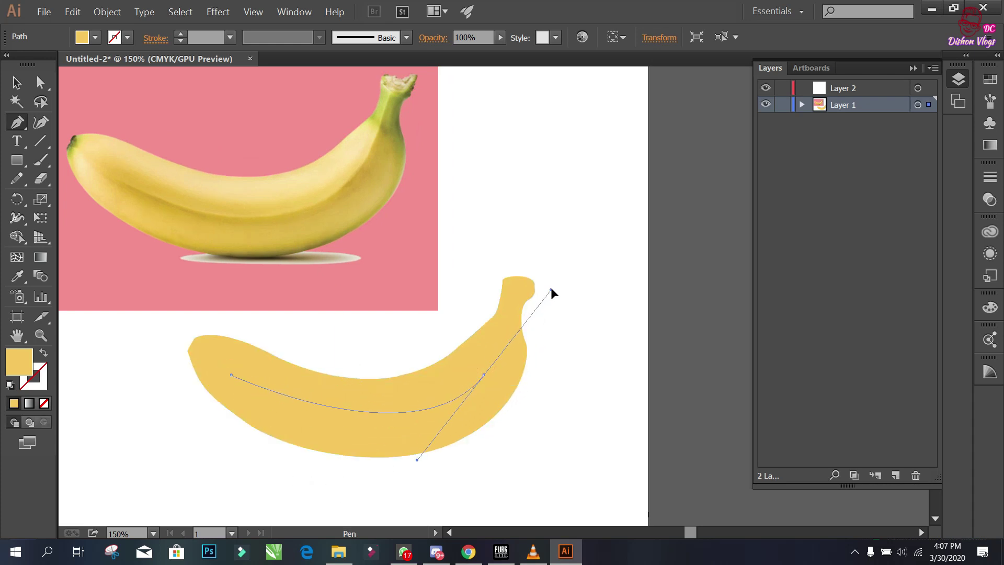
pyautogui.moveTo(491, 403); pyautogui.dragTo(489, 395)
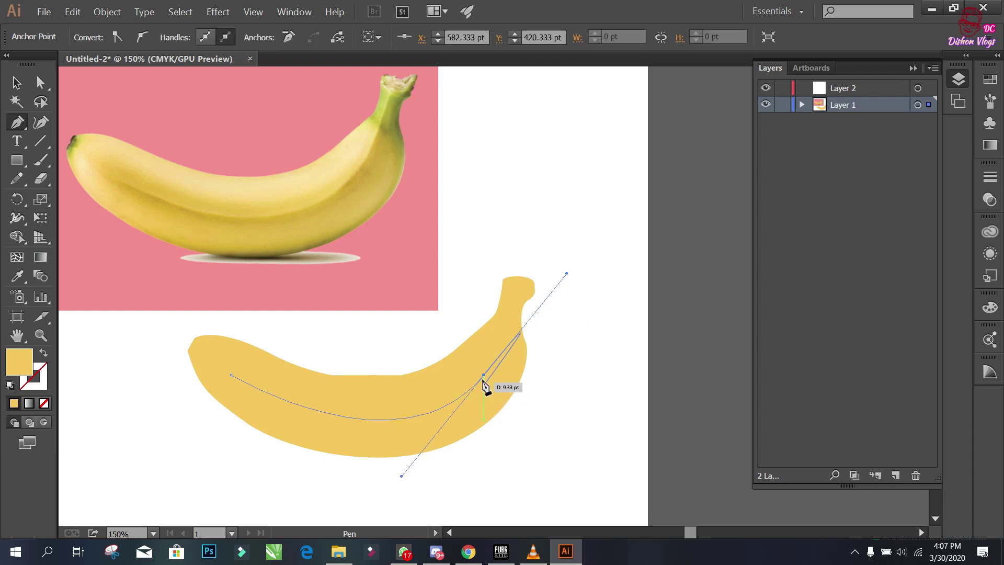
pyautogui.click(483, 374)
pyautogui.moveTo(507, 333); pyautogui.dragTo(505, 322)
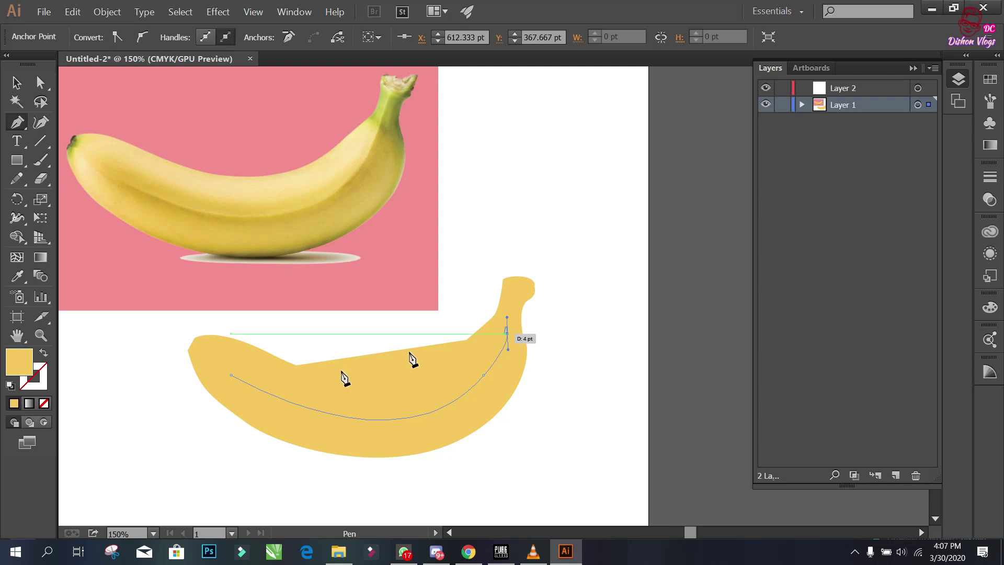
# Step: Give the line a None fill, end it at the stem tip and finish it
pyautogui.click(44, 403)
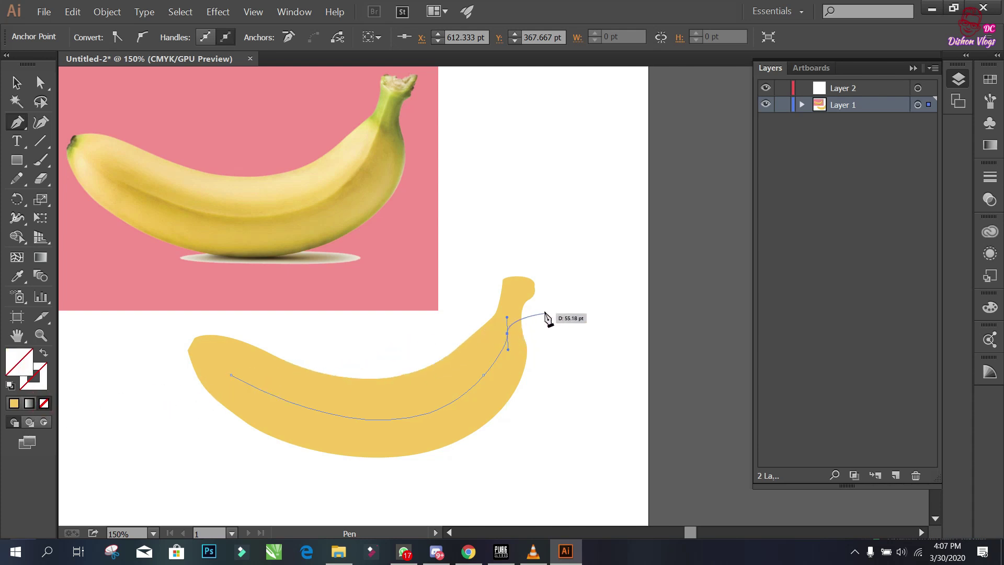
pyautogui.click(521, 276)
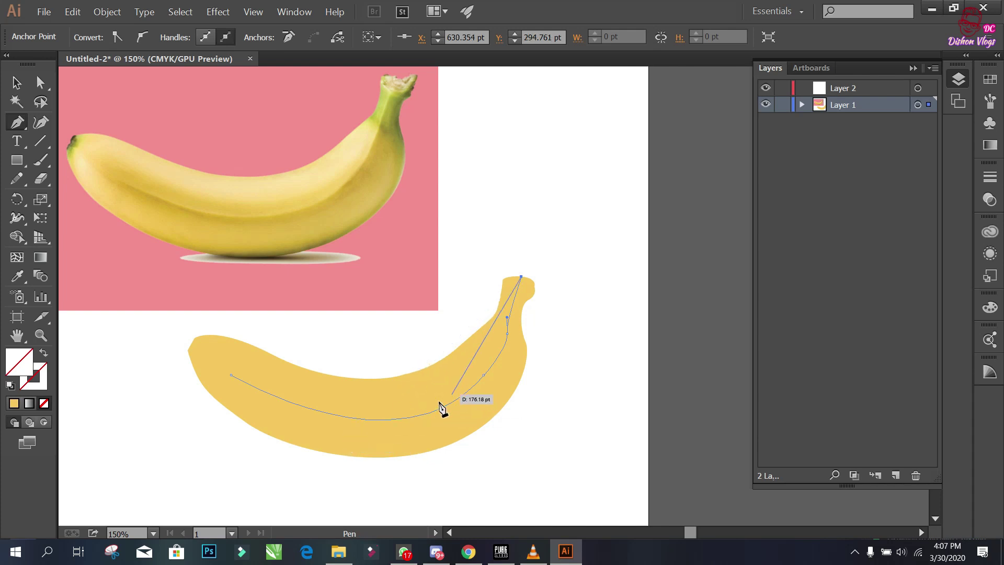
pyautogui.scroll(1, 428, 413)
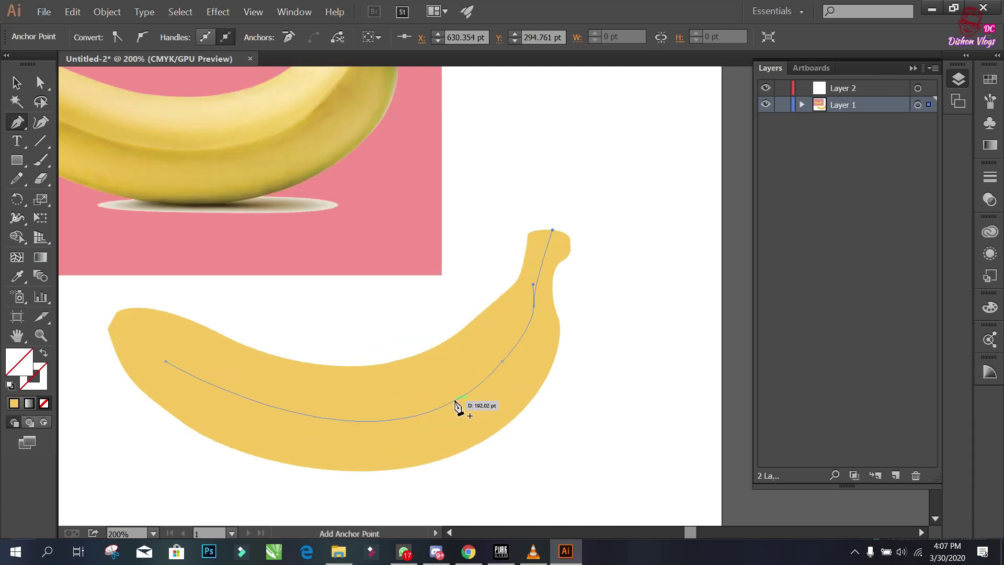
pyautogui.moveTo(432, 410); pyautogui.dragTo(457, 424)
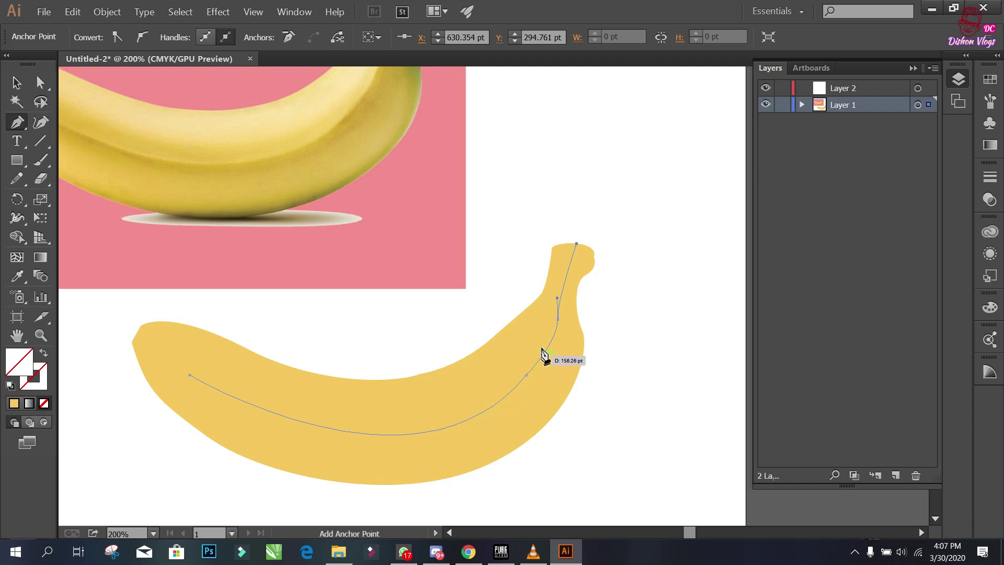
pyautogui.press('Escape')
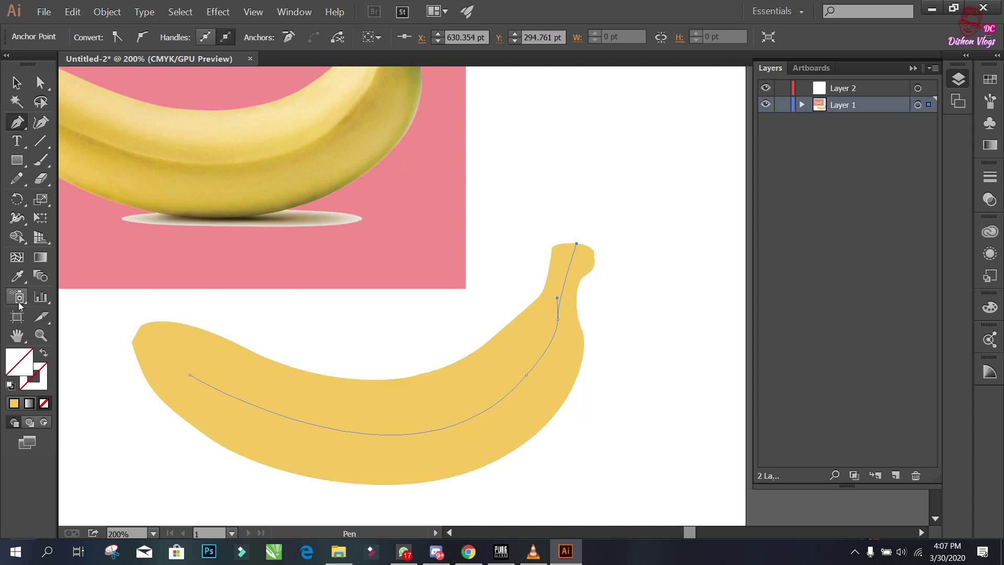
pyautogui.hscroll(-3, 292, 324)
pyautogui.scroll(3, 329, 312)
# Step: Set the fill colour to pale yellow FFEE71 in the Color Picker
pyautogui.press('alt')
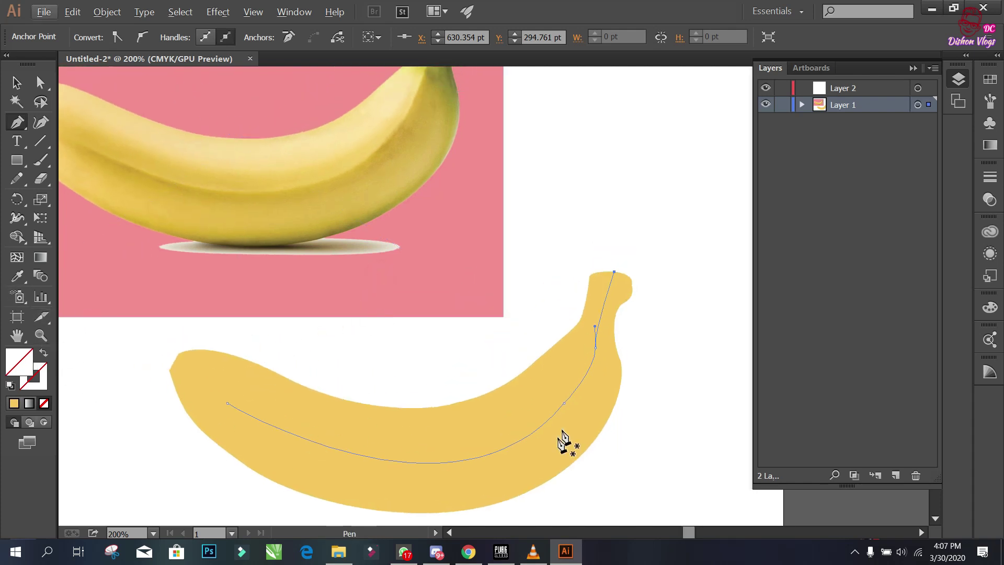
pyautogui.doubleClick(28, 370)
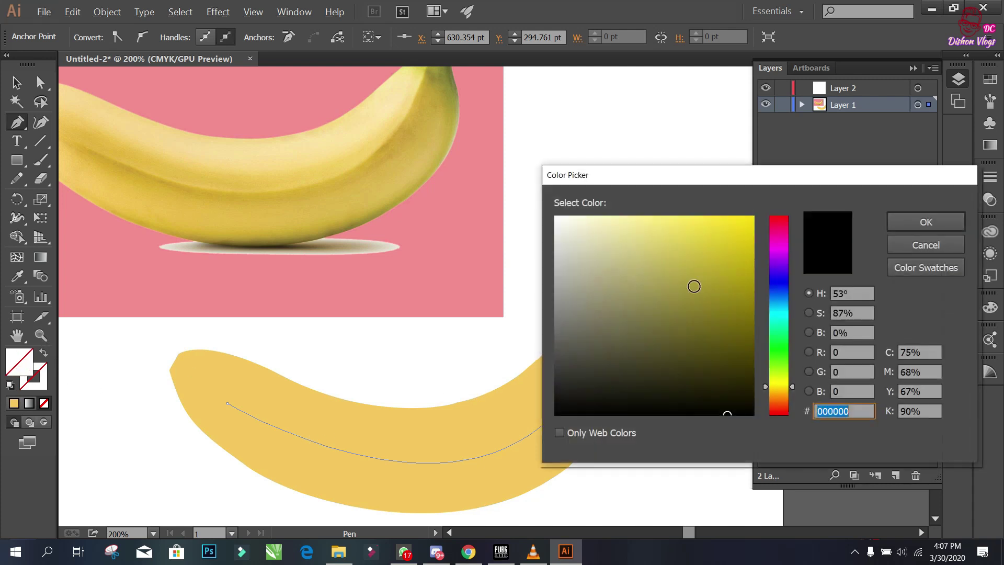
pyautogui.moveTo(719, 235); pyautogui.dragTo(684, 210)
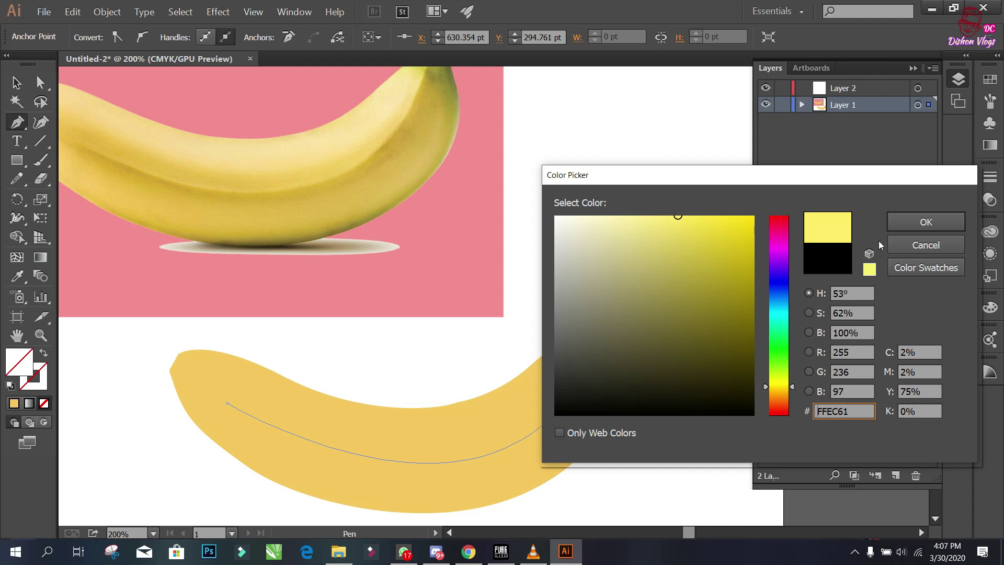
pyautogui.click(925, 222)
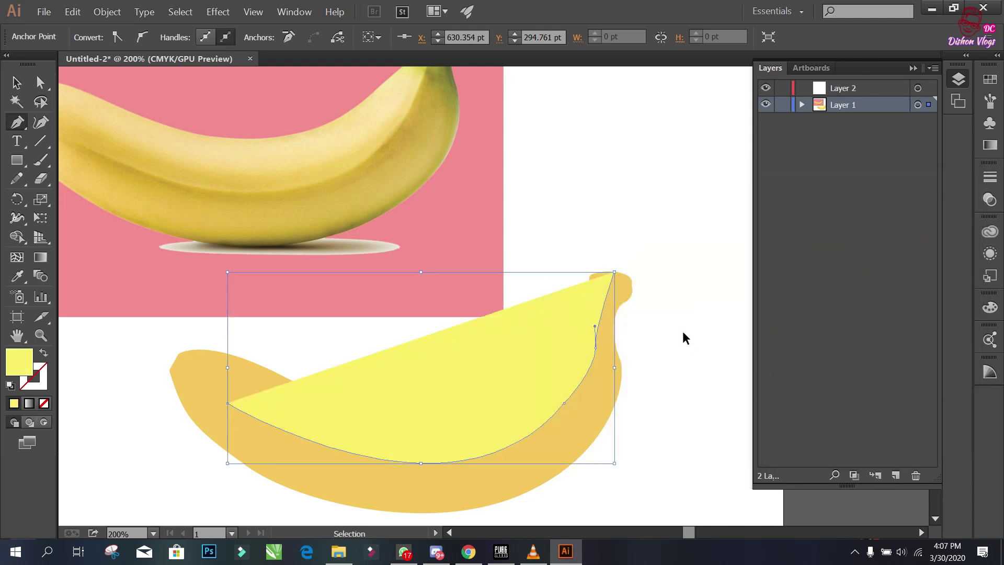
# Step: Clear the fill and trace the stripe from a curved stem-tip anchor down to the lower anchor
pyautogui.press('/')
pyautogui.hotkey('ctrl', 'z')
pyautogui.hotkey('ctrl', 'z')
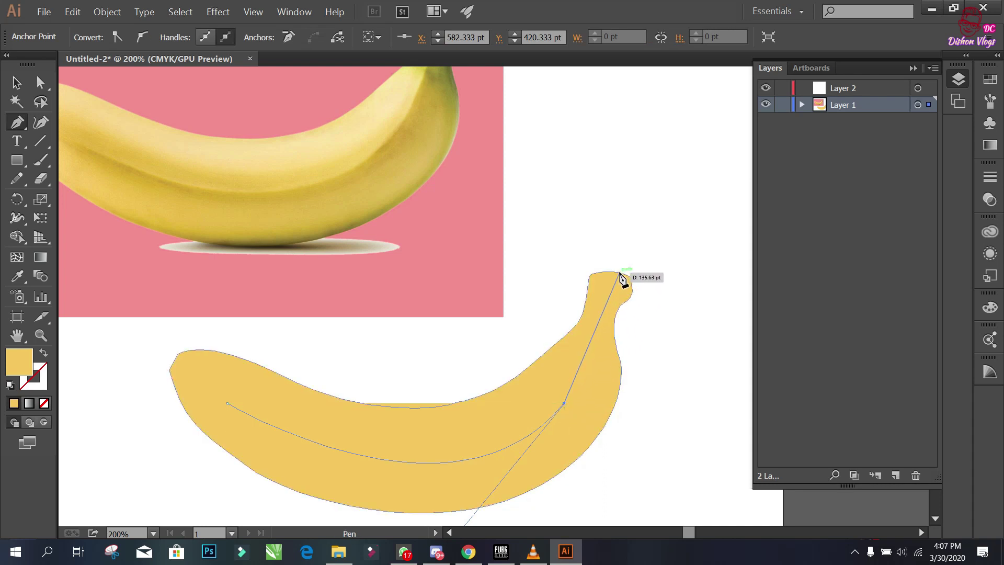
pyautogui.moveTo(618, 271); pyautogui.dragTo(613, 262)
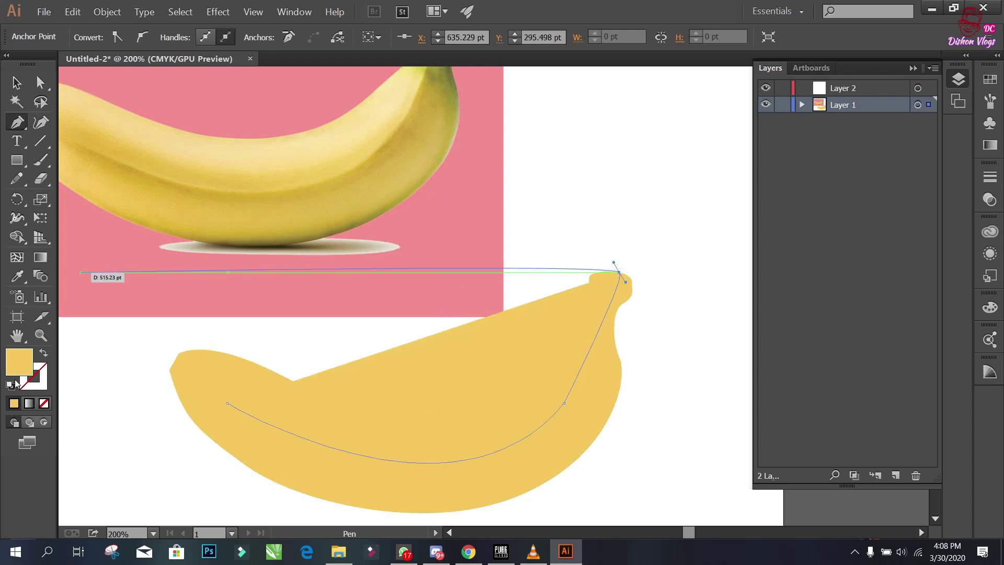
pyautogui.press('/')
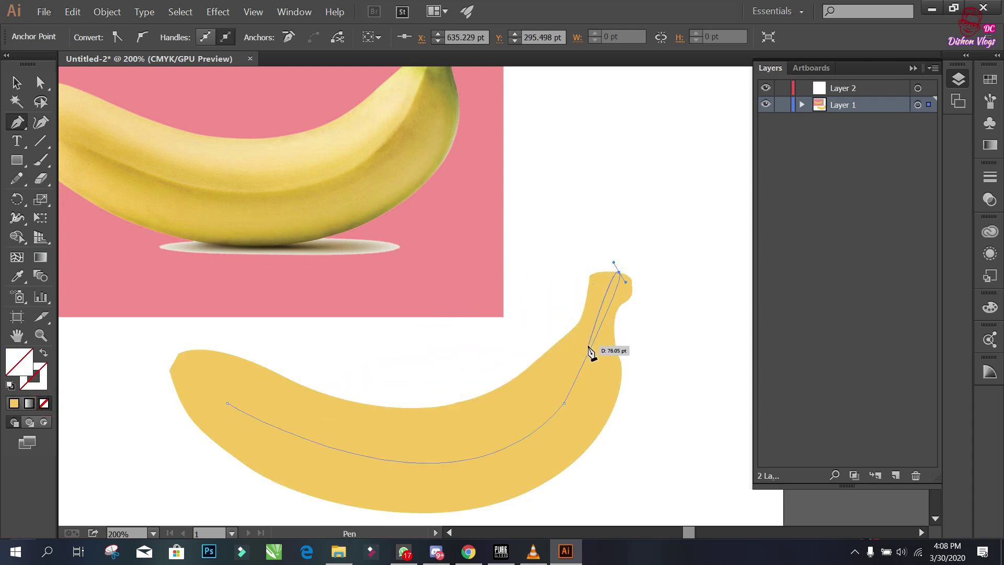
pyautogui.click(618, 272)
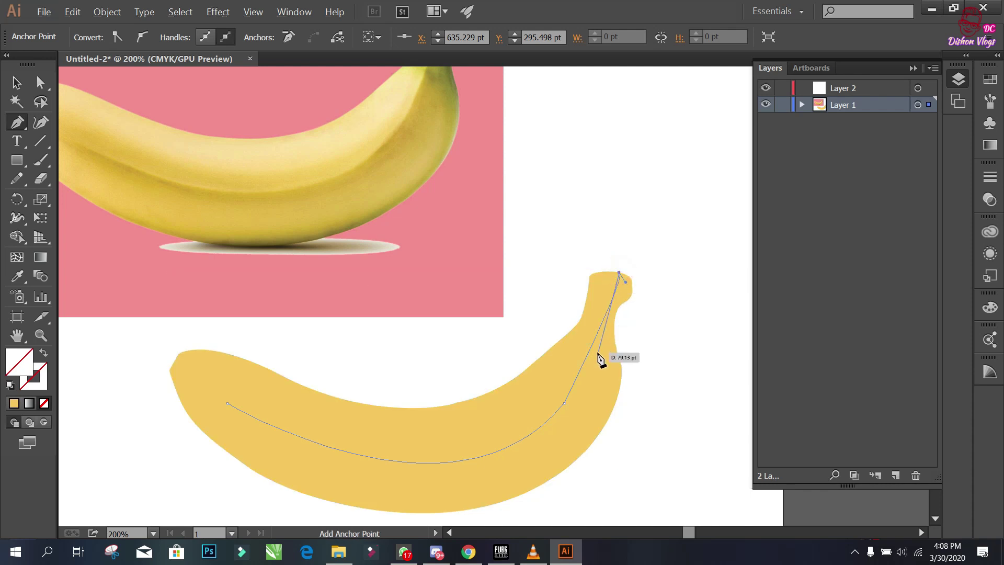
pyautogui.click(562, 401)
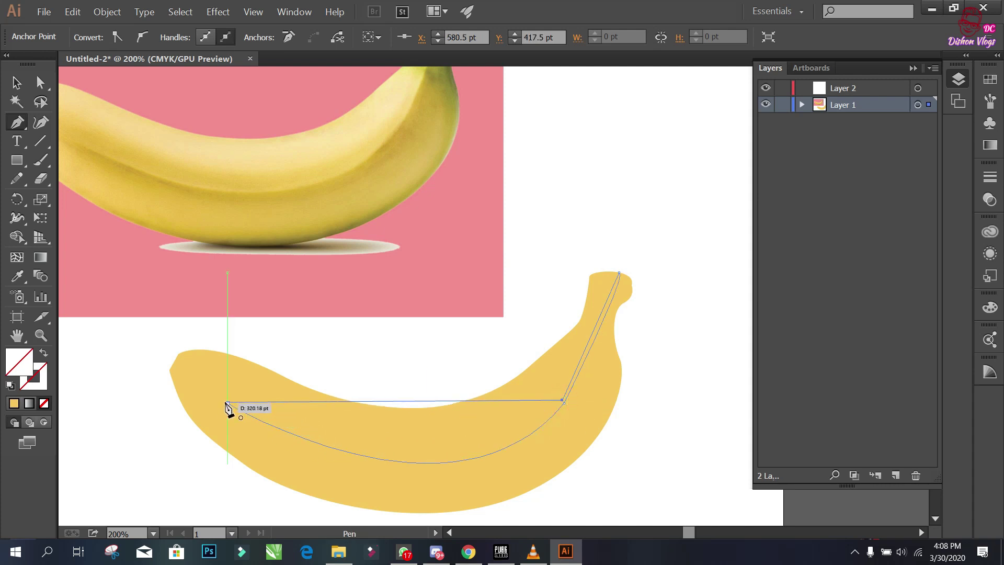
# Step: Close the thin stripe sliver at its starting anchor with a curve
pyautogui.moveTo(227, 403); pyautogui.dragTo(346, 480)
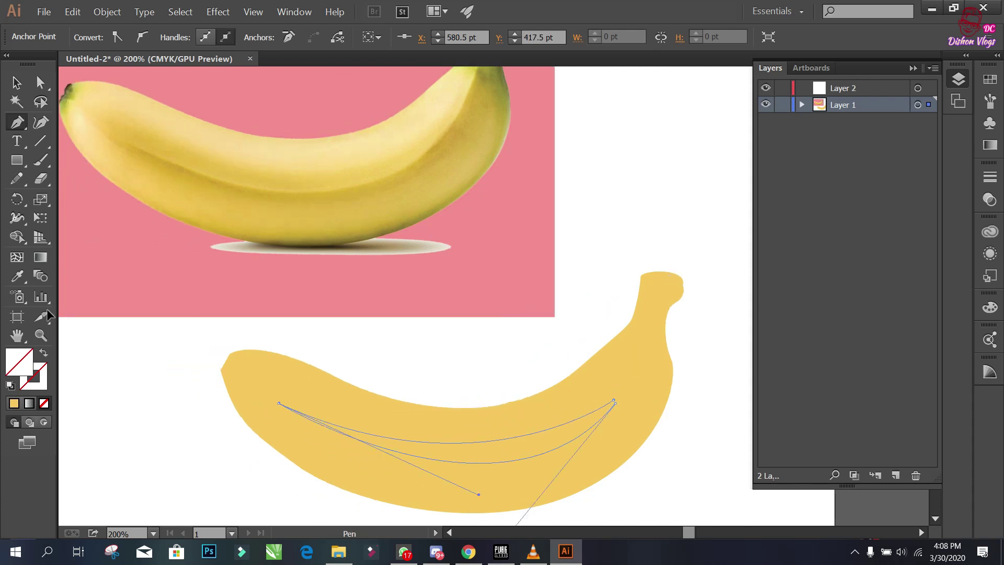
pyautogui.hscroll(-5, 244, 344)
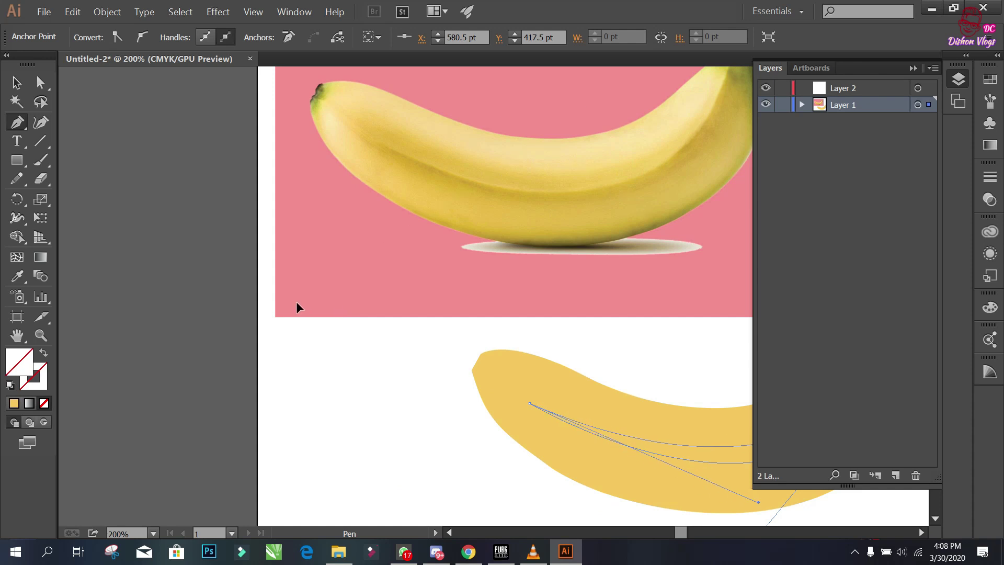
pyautogui.moveTo(663, 412)
pyautogui.mouseDown()
pyautogui.moveTo(332, 347)
pyautogui.moveTo(422, 391)
pyautogui.mouseUp()
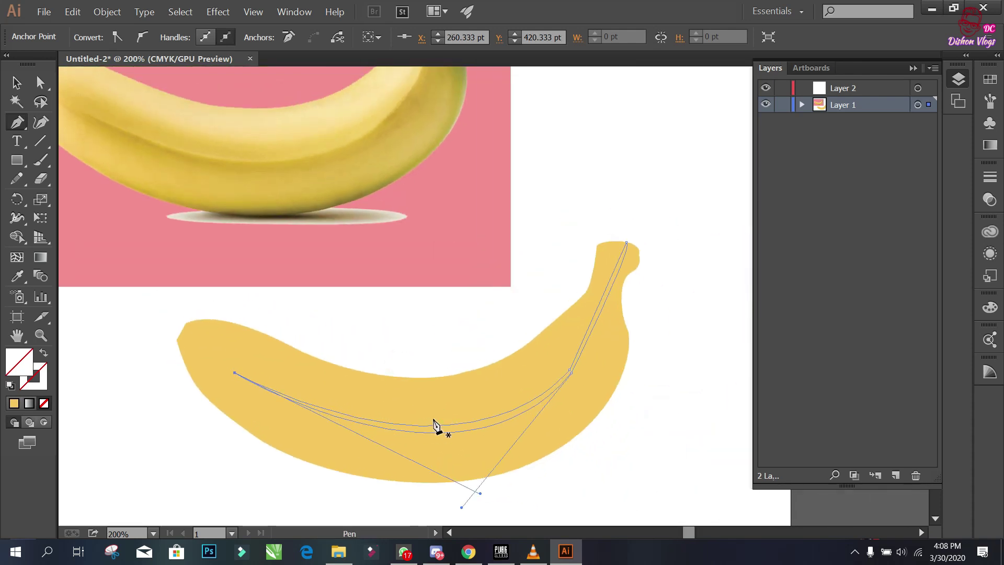
pyautogui.moveTo(437, 347); pyautogui.dragTo(460, 378)
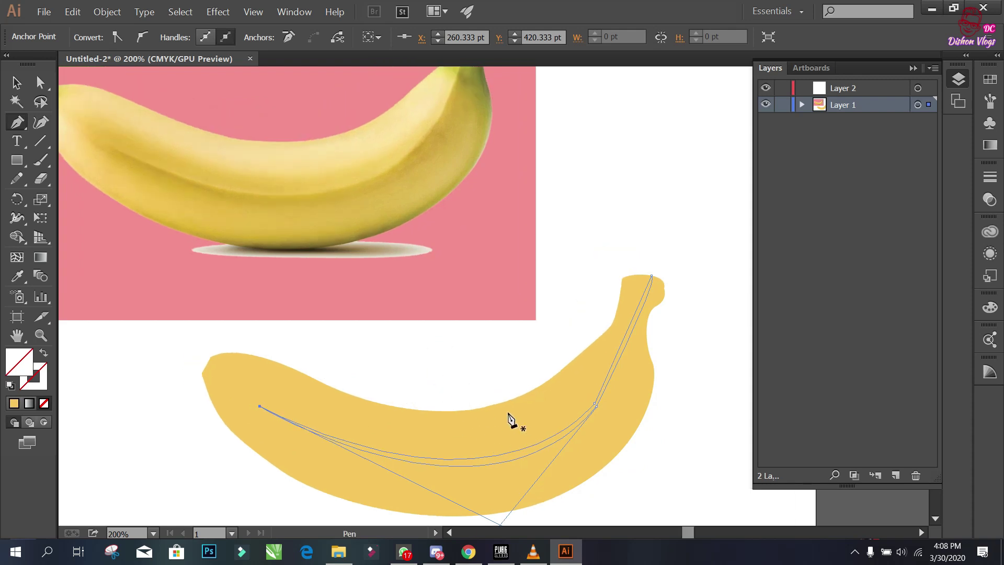
pyautogui.click(21, 116)
# Step: Apply a pale yellow fill to the stripe path
pyautogui.moveTo(688, 231); pyautogui.dragTo(665, 215)
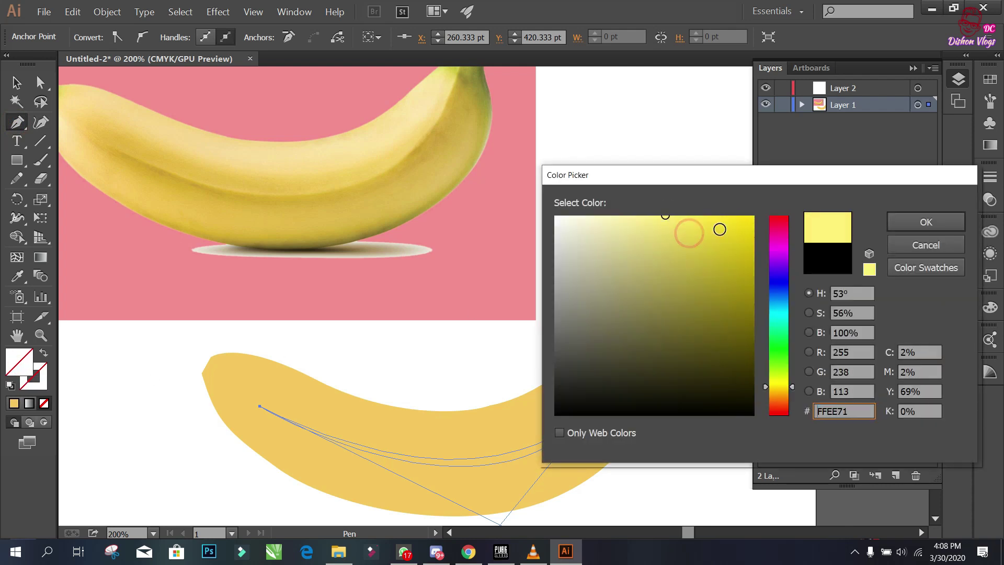
pyautogui.click(926, 222)
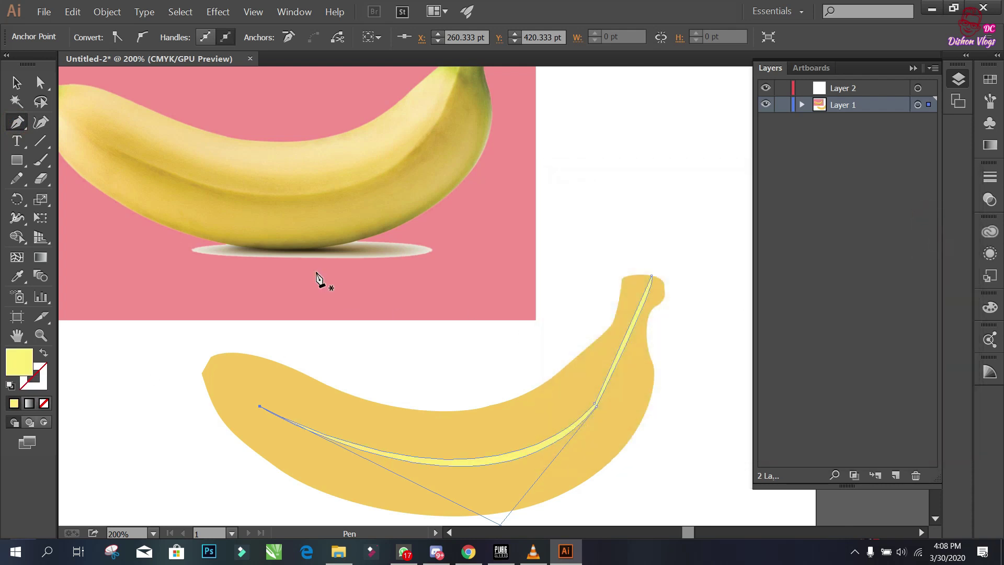
pyautogui.click(16, 82)
pyautogui.click(661, 190)
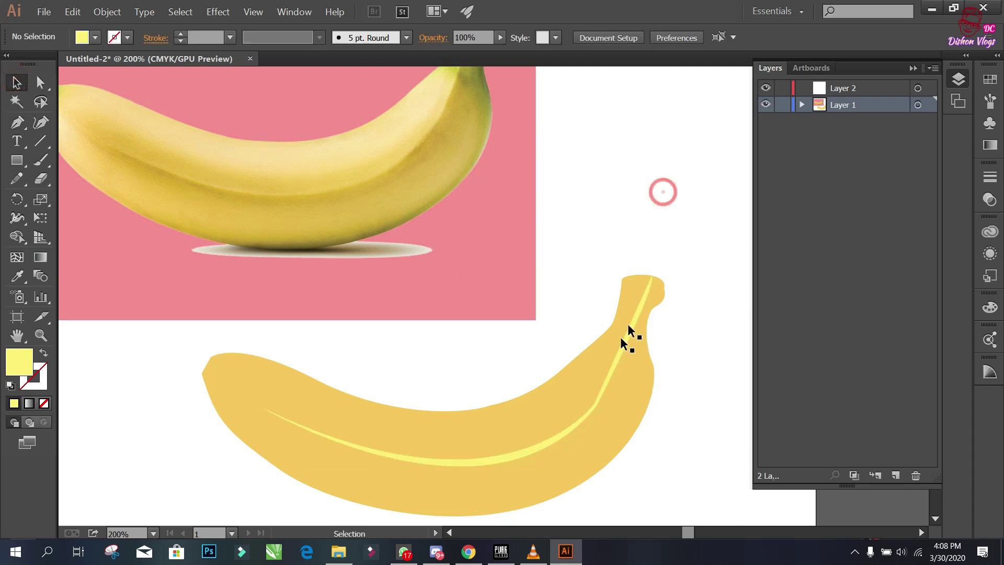
pyautogui.scroll(-1, 626, 351)
pyautogui.moveTo(594, 335); pyautogui.dragTo(533, 298)
pyautogui.scroll(1, 405, 385)
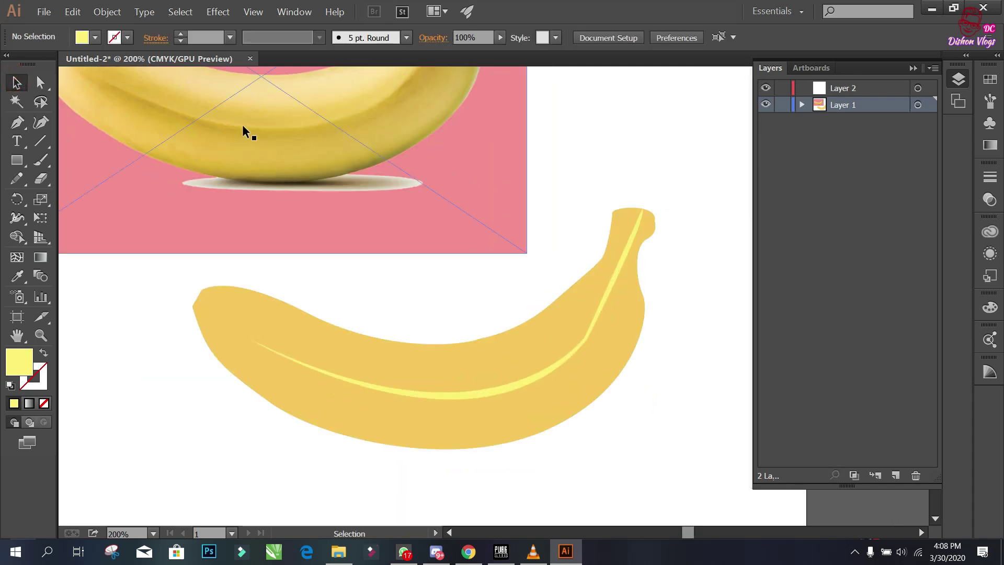
pyautogui.scroll(1, 502, 388)
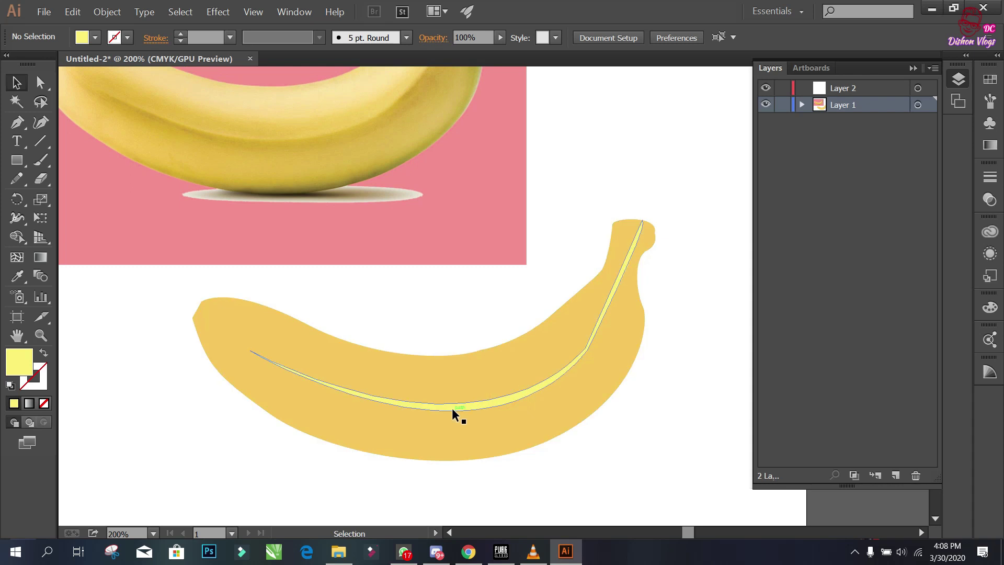
# Step: Sample the photo banana's darker yellow into the stripe's fill with the Eyedropper
pyautogui.click(451, 406)
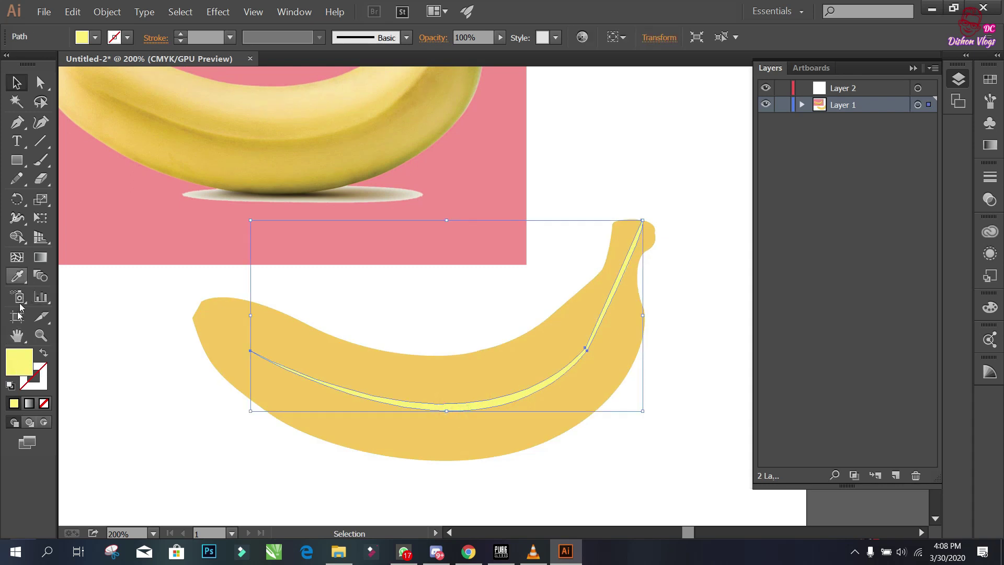
pyautogui.click(17, 277)
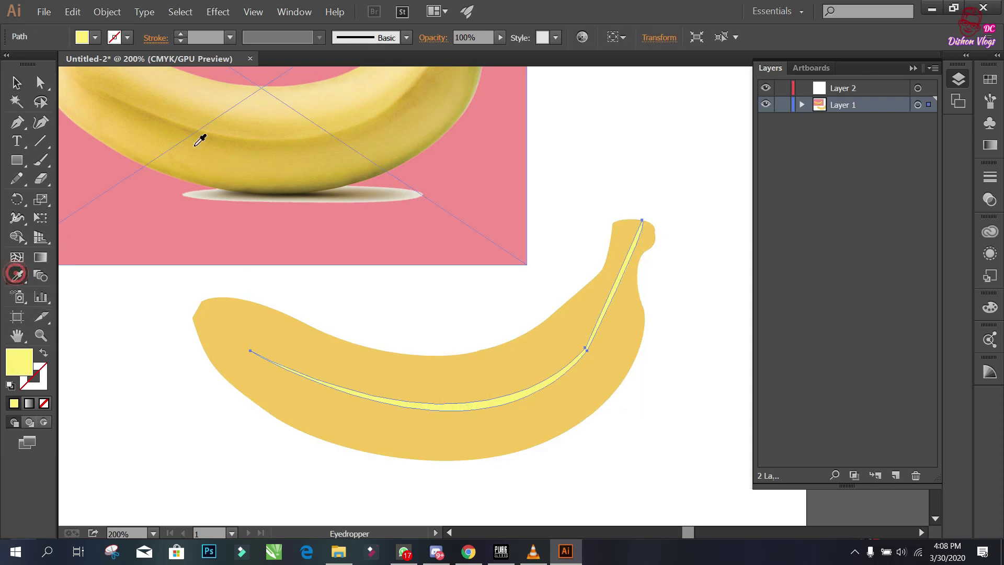
pyautogui.click(257, 134)
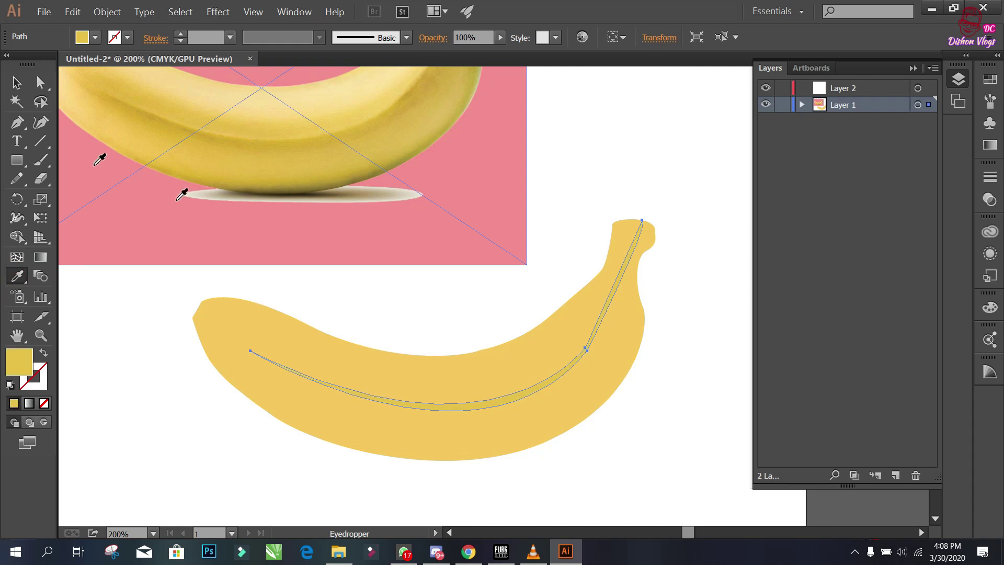
pyautogui.click(14, 81)
pyautogui.click(669, 149)
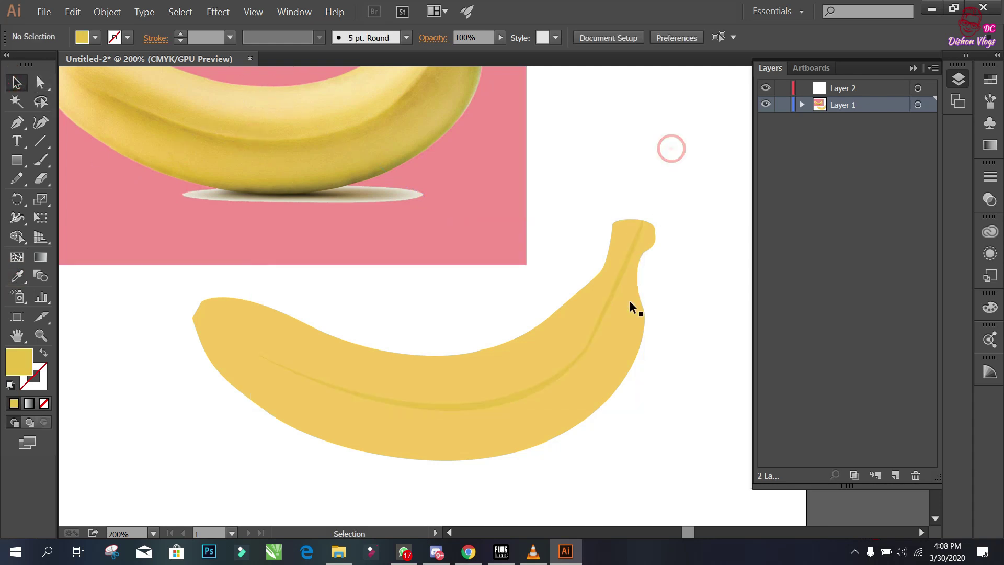
pyautogui.scroll(1, 435, 377)
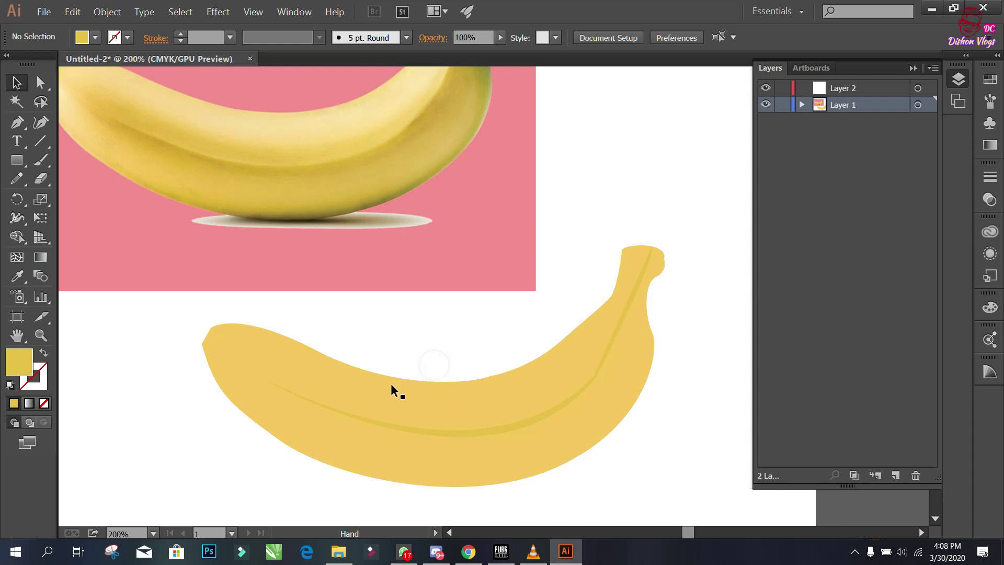
# Step: Draw a small curved Pen shape at the banana's left tip
pyautogui.click(17, 122)
pyautogui.scroll(2, 366, 314)
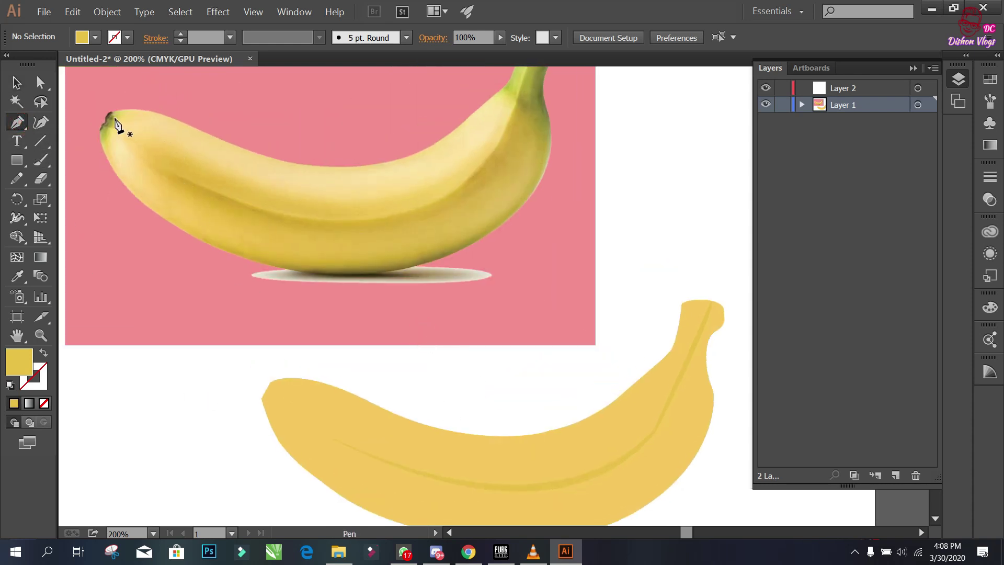
pyautogui.click(270, 381)
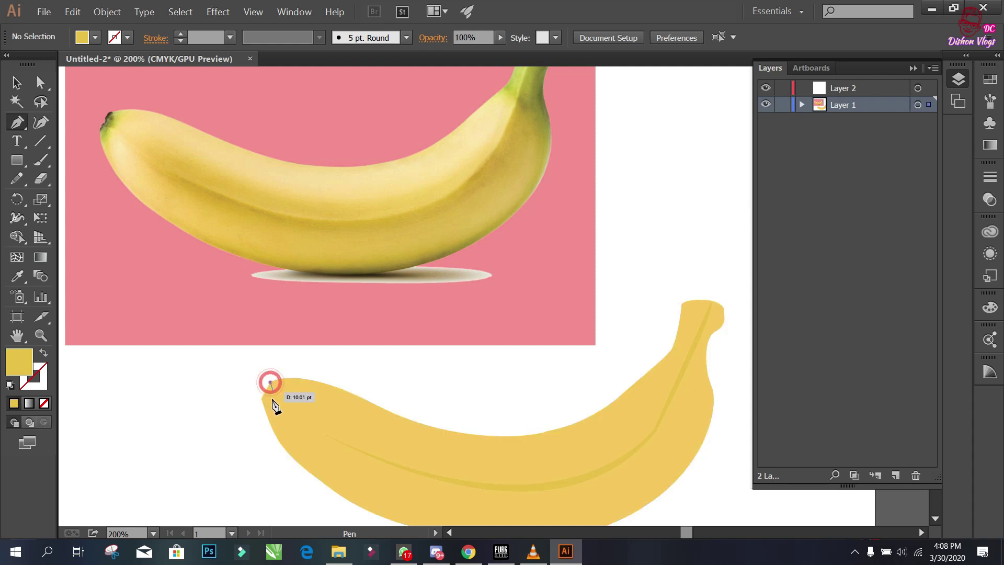
pyautogui.click(261, 399)
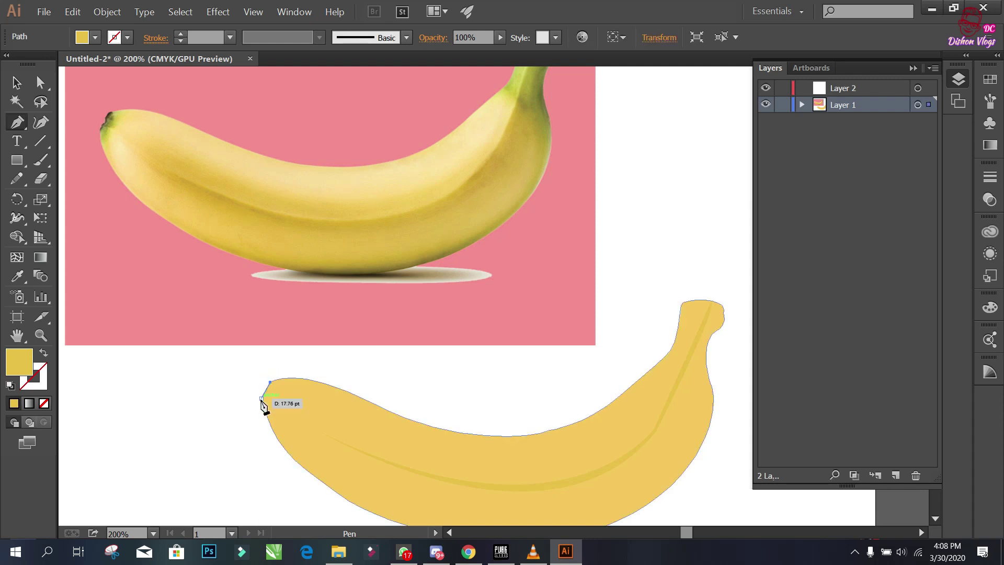
pyautogui.moveTo(261, 400)
pyautogui.mouseDown()
pyautogui.moveTo(252, 403)
pyautogui.moveTo(269, 380)
pyautogui.moveTo(282, 387)
pyautogui.mouseUp()
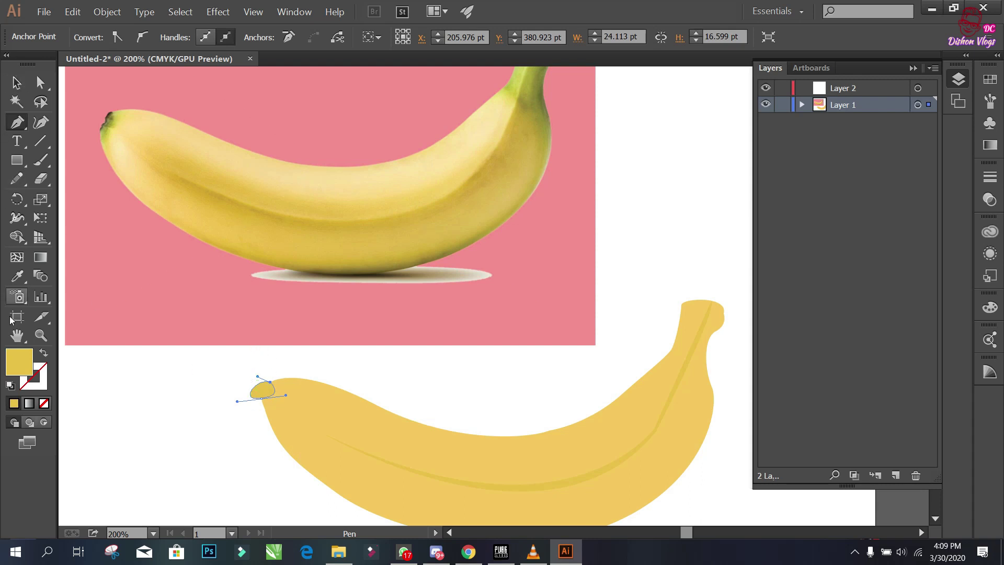
# Step: Fill the tip shape black (000000)
pyautogui.doubleClick(18, 362)
pyautogui.press('BackSpace')
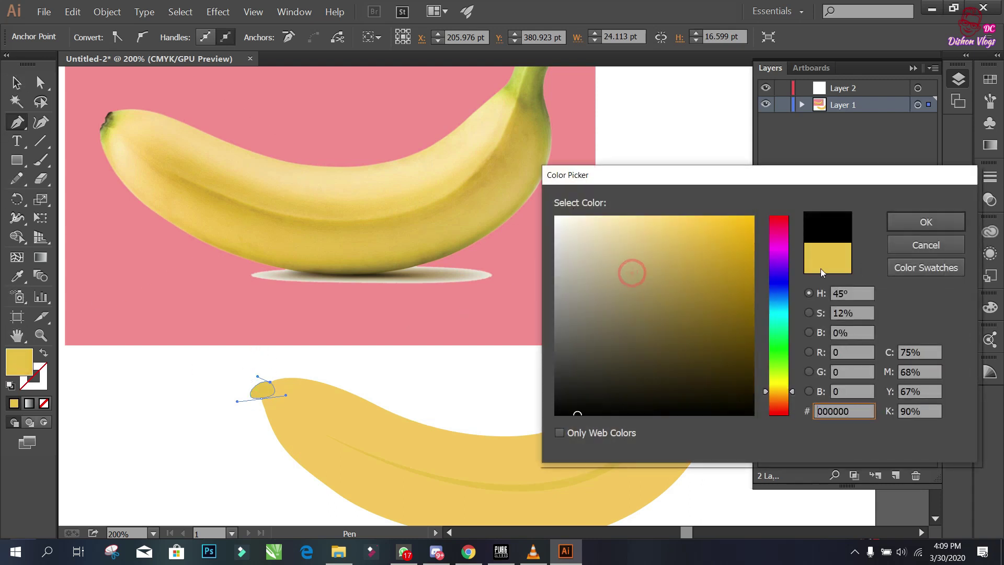
pyautogui.click(926, 221)
pyautogui.click(197, 348)
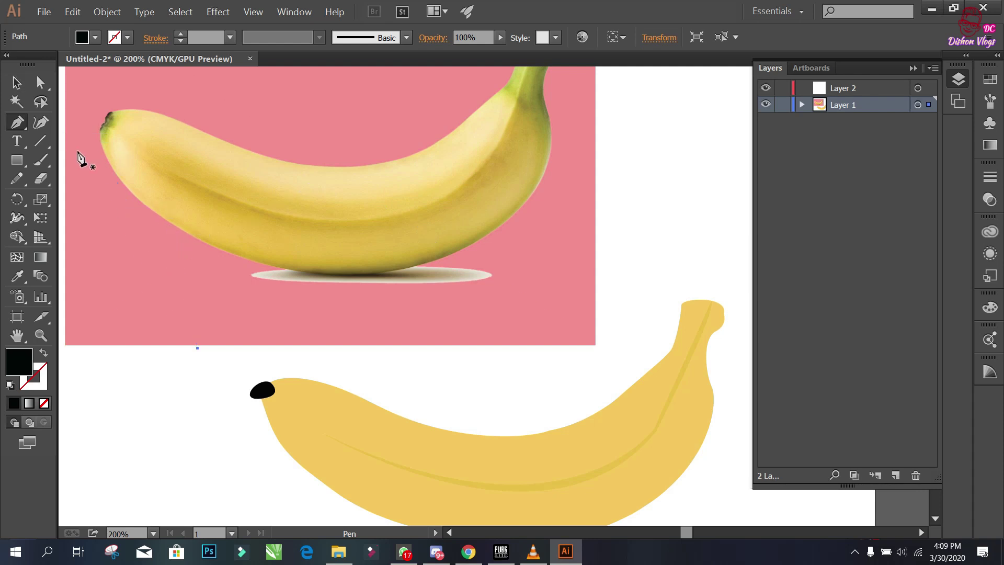
# Step: Drag the reference photo onto the traced banana to check the overlay
pyautogui.click(18, 84)
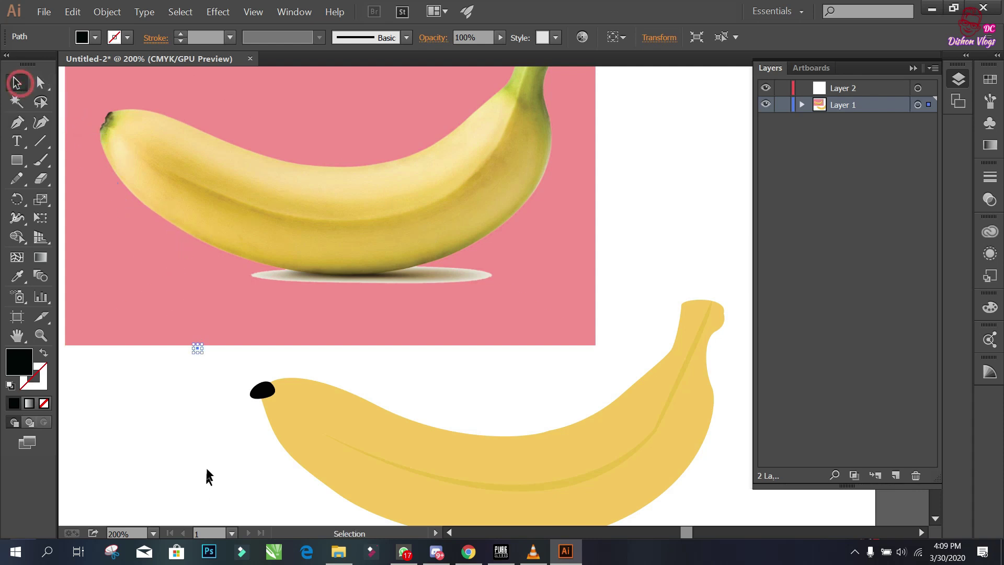
pyautogui.click(207, 466)
pyautogui.click(290, 417)
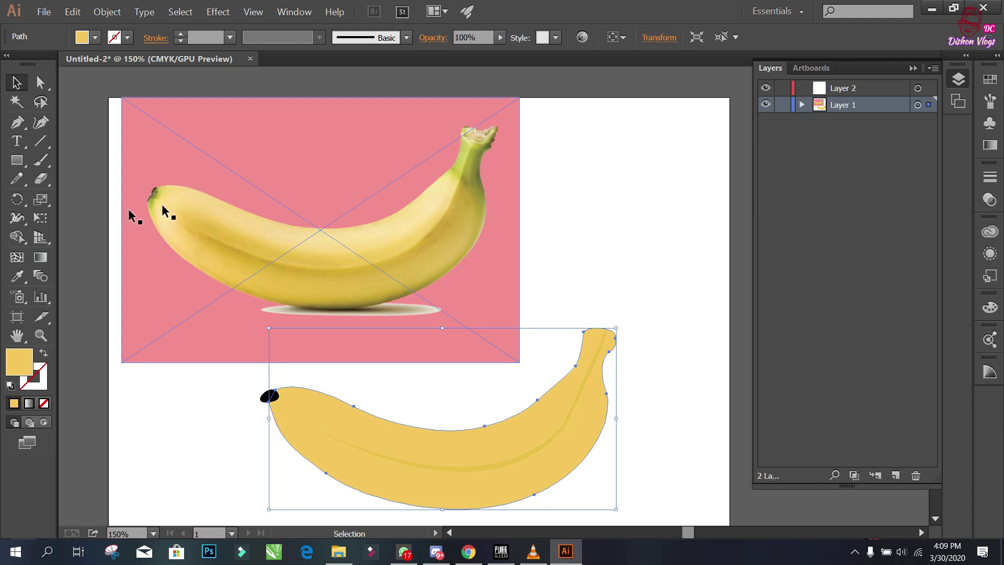
pyautogui.scroll(-1, 443, 237)
pyautogui.scroll(-2, 471, 245)
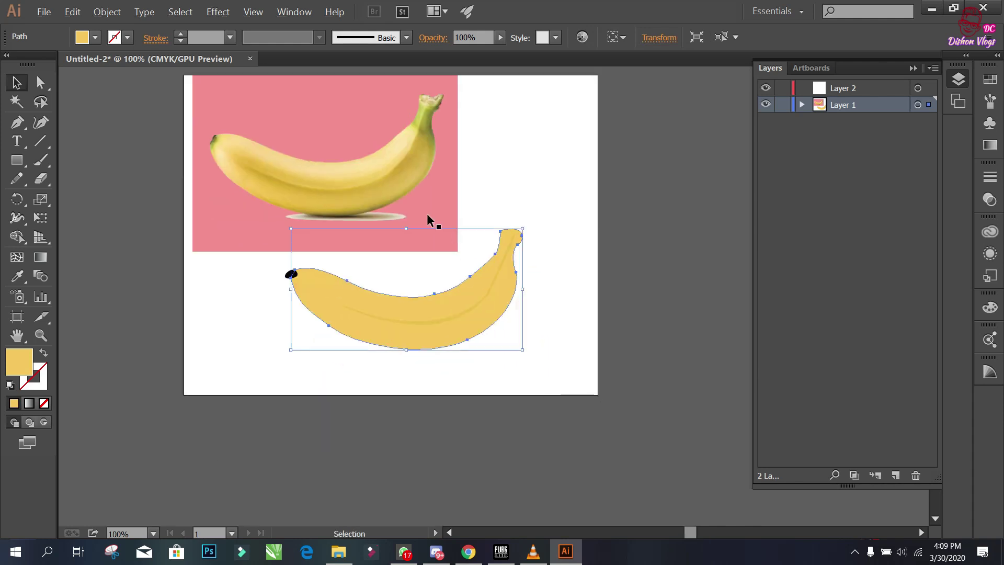
pyautogui.moveTo(394, 167)
pyautogui.mouseDown()
pyautogui.moveTo(491, 269)
pyautogui.moveTo(497, 296)
pyautogui.mouseUp()
pyautogui.click(534, 274)
# Step: Move the reference photo to the artboard's top-left, then select the banana body and black tip
pyautogui.keyDown('shift'); pyautogui.click(425, 220); pyautogui.keyUp('shift')
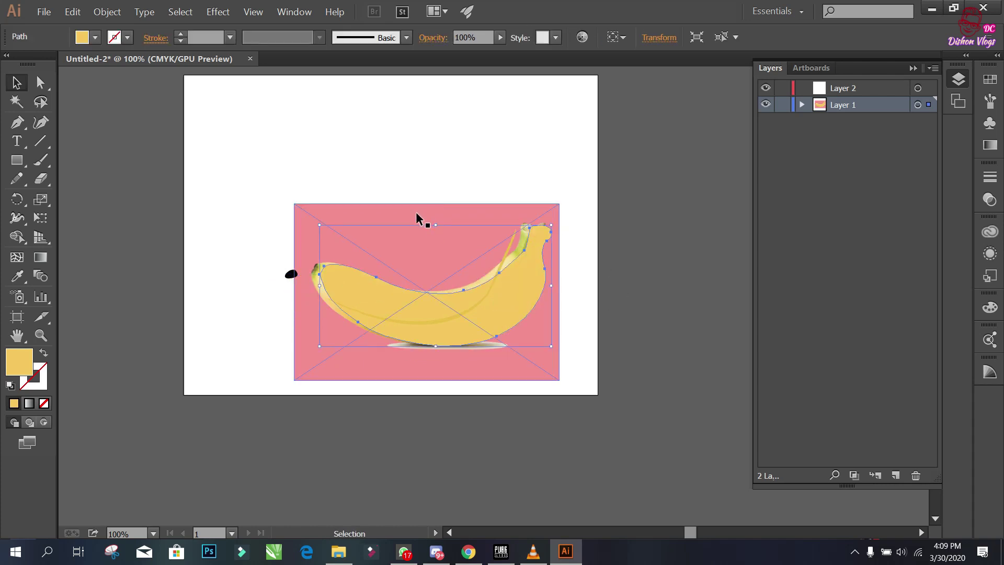
pyautogui.click(255, 186)
pyautogui.moveTo(368, 222); pyautogui.dragTo(243, 111)
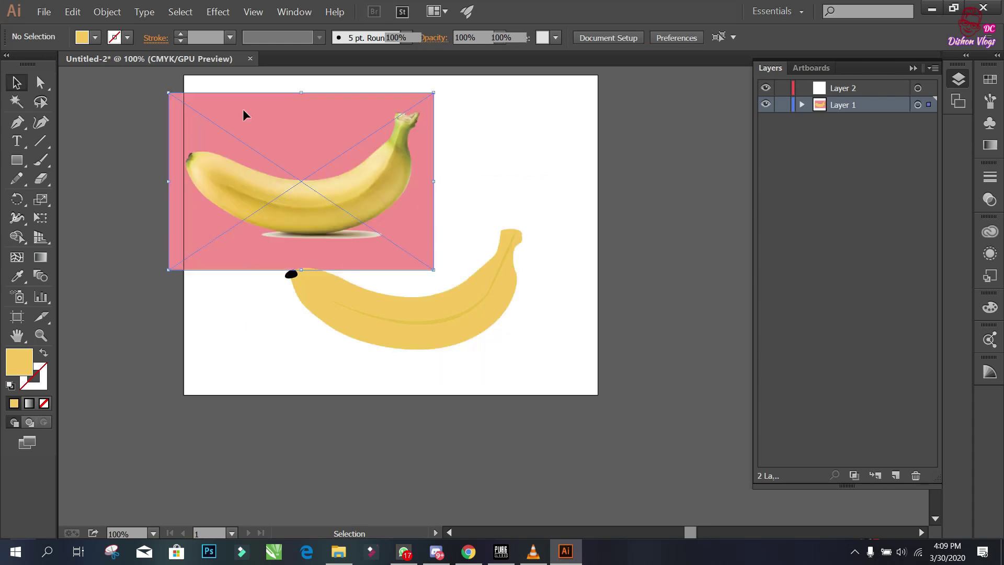
pyautogui.moveTo(487, 244); pyautogui.dragTo(508, 340)
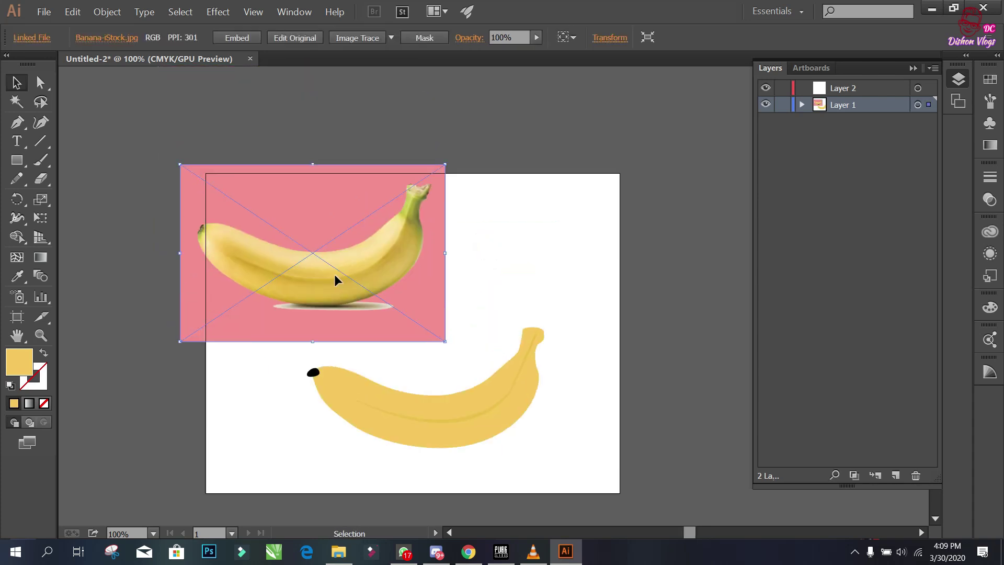
pyautogui.click(518, 264)
pyautogui.click(318, 380)
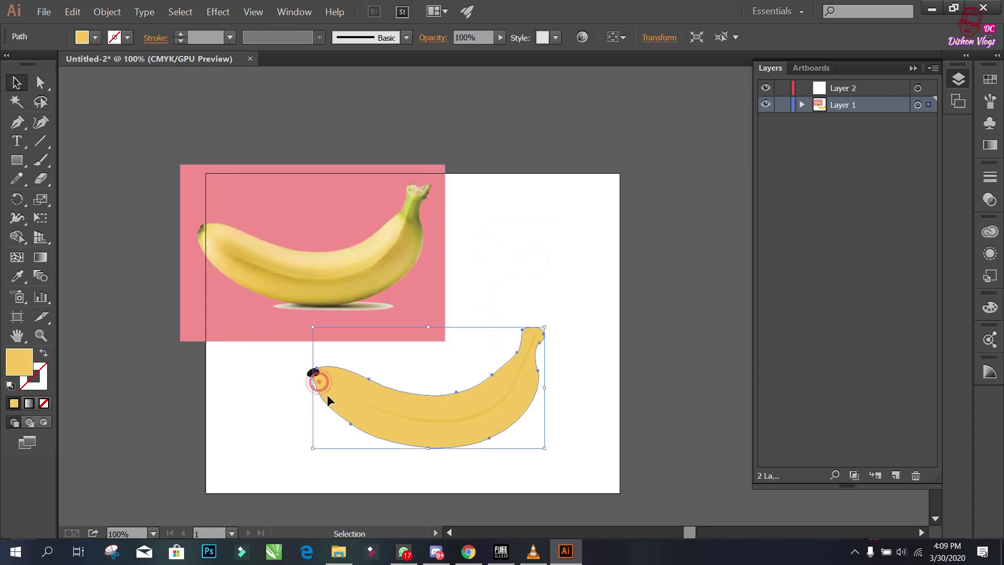
pyautogui.scroll(2, 327, 395)
pyautogui.scroll(1, 330, 398)
pyautogui.click(273, 332)
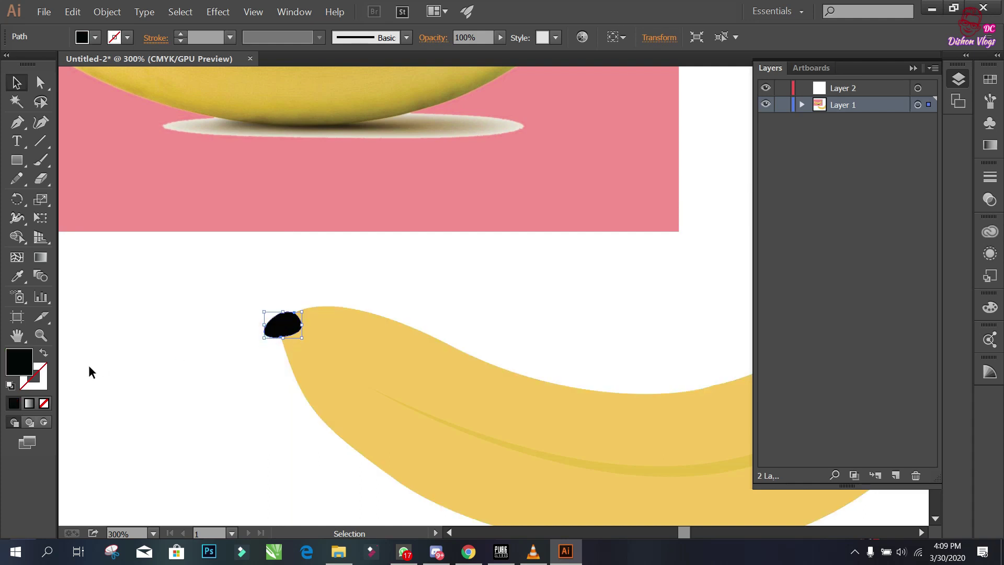
# Step: Stretch the black tip slightly taller using its bounding box handle
pyautogui.scroll(1, 266, 363)
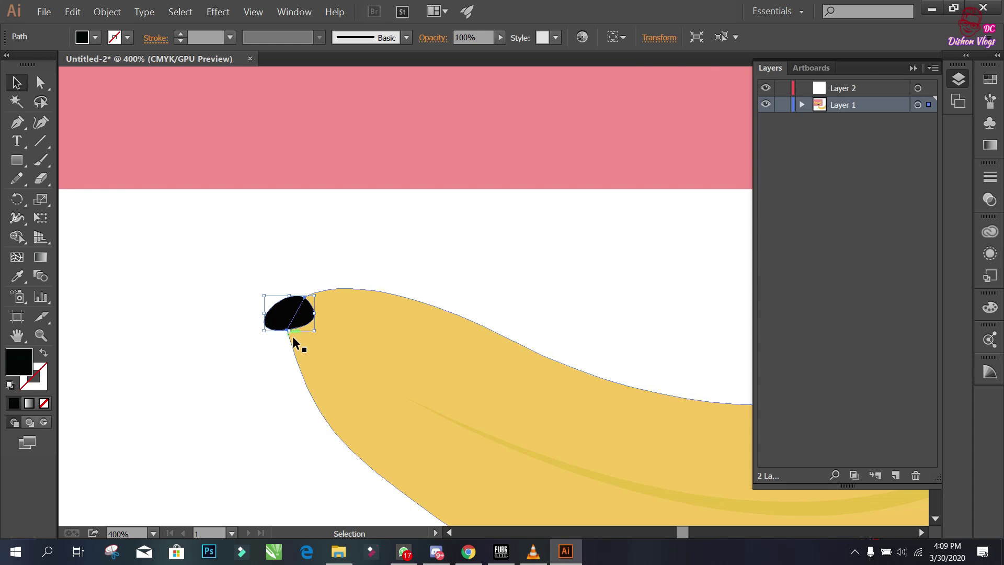
pyautogui.moveTo(290, 334); pyautogui.dragTo(296, 343)
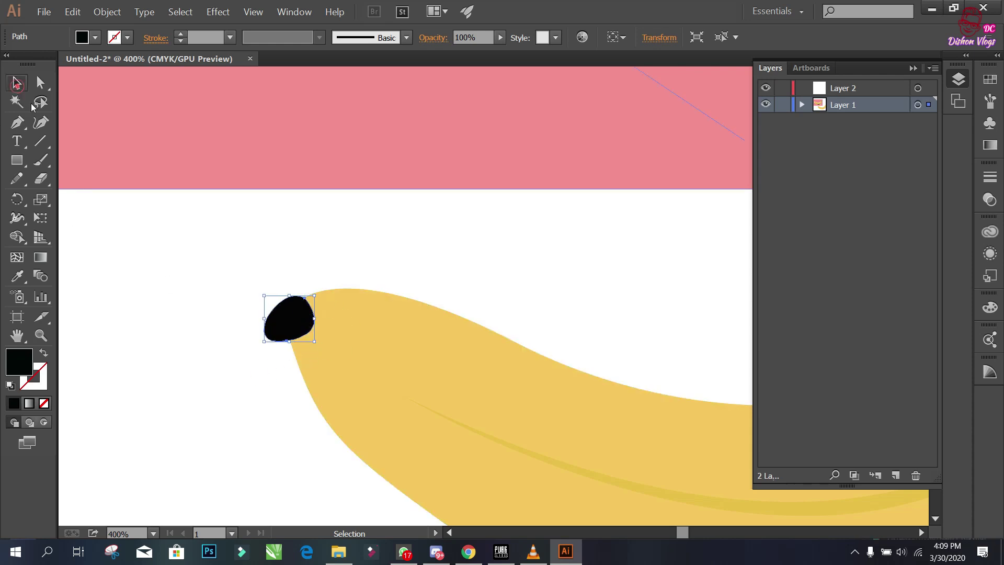
pyautogui.click(127, 253)
# Step: Reshape the banana body's left-end anchor with the Anchor Point Tool so it tucks under the tip
pyautogui.scroll(-2, 272, 283)
pyautogui.moveTo(388, 316); pyautogui.dragTo(298, 365)
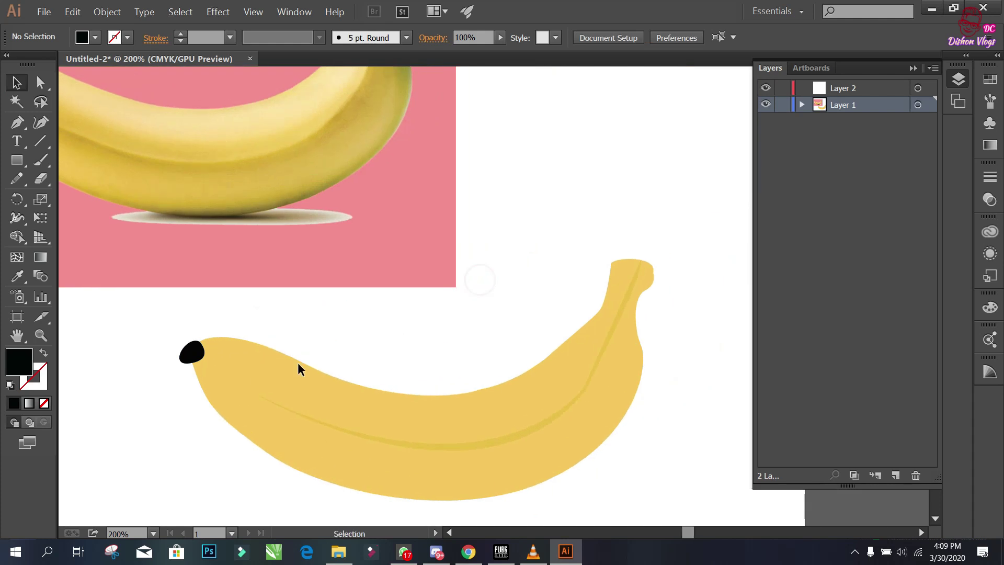
pyautogui.click(216, 385)
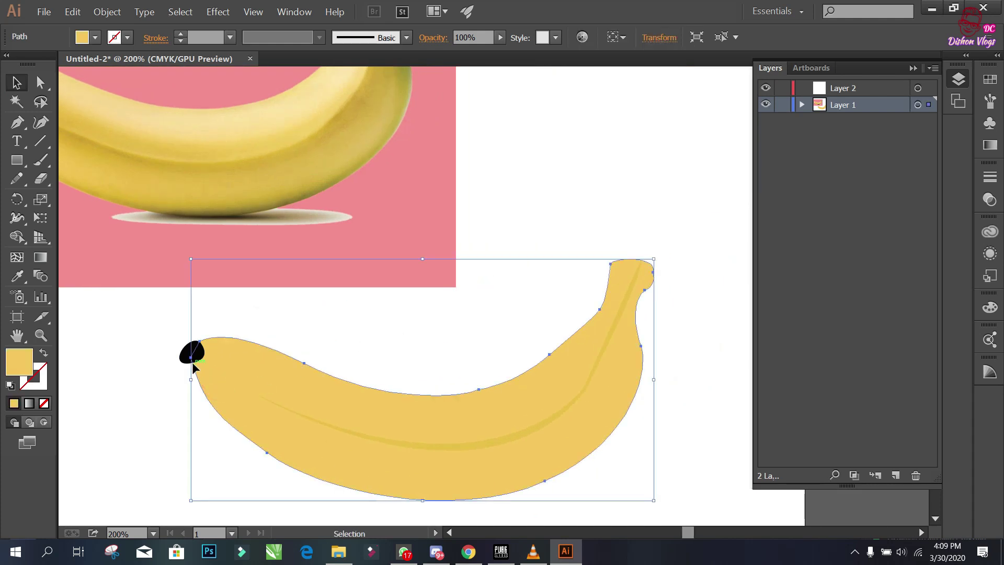
pyautogui.click(24, 122)
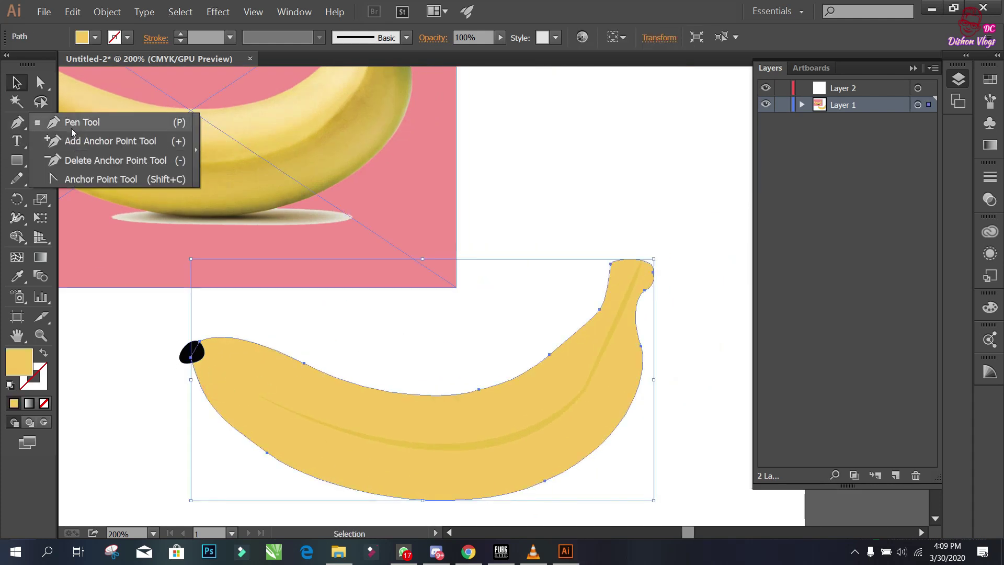
pyautogui.click(99, 179)
pyautogui.scroll(2, 193, 408)
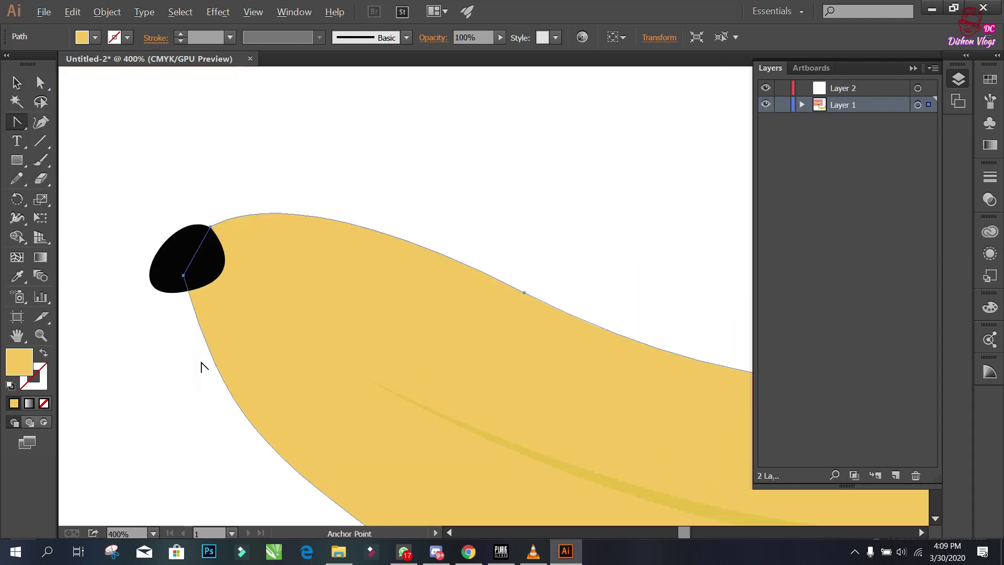
pyautogui.moveTo(183, 276); pyautogui.dragTo(187, 287)
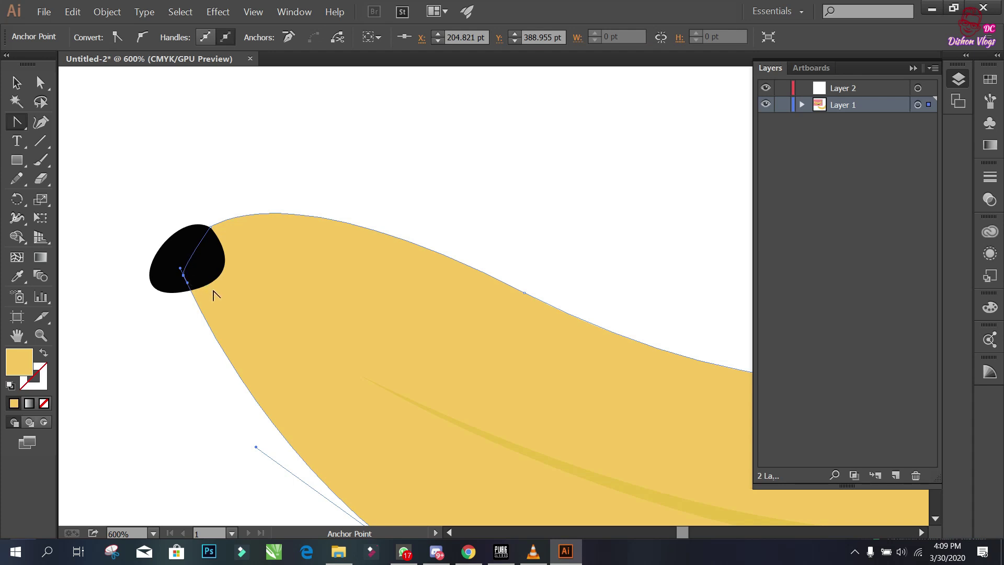
pyautogui.moveTo(183, 277); pyautogui.dragTo(172, 285)
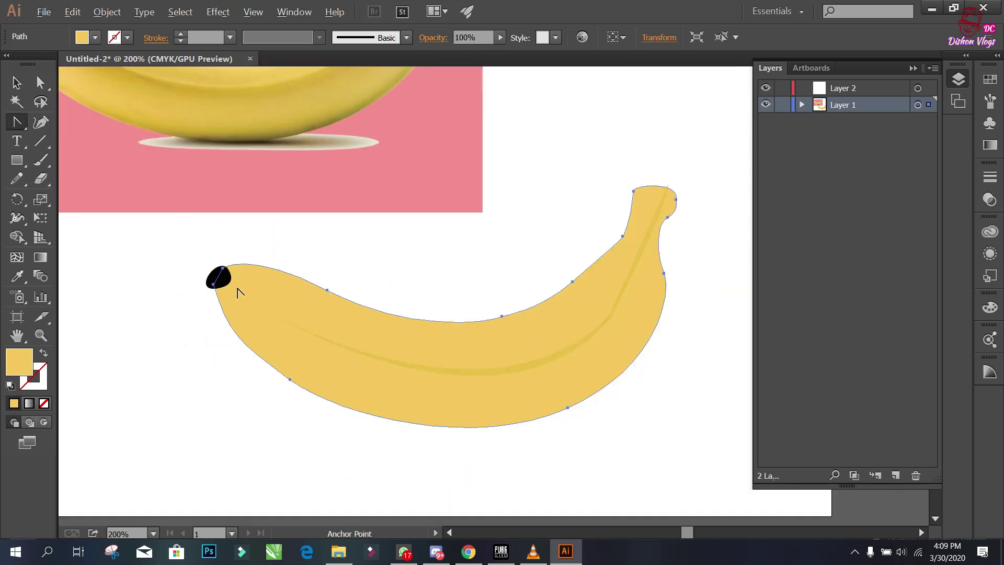
pyautogui.scroll(-4, 359, 270)
pyautogui.scroll(2, 348, 302)
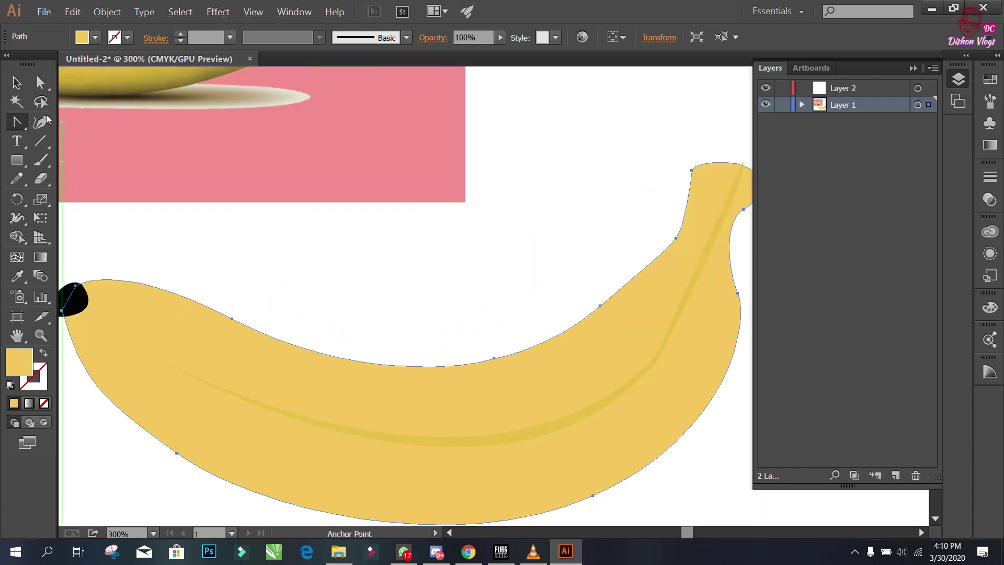
pyautogui.press('v')
pyautogui.click(348, 264)
pyautogui.scroll(-1, 388, 279)
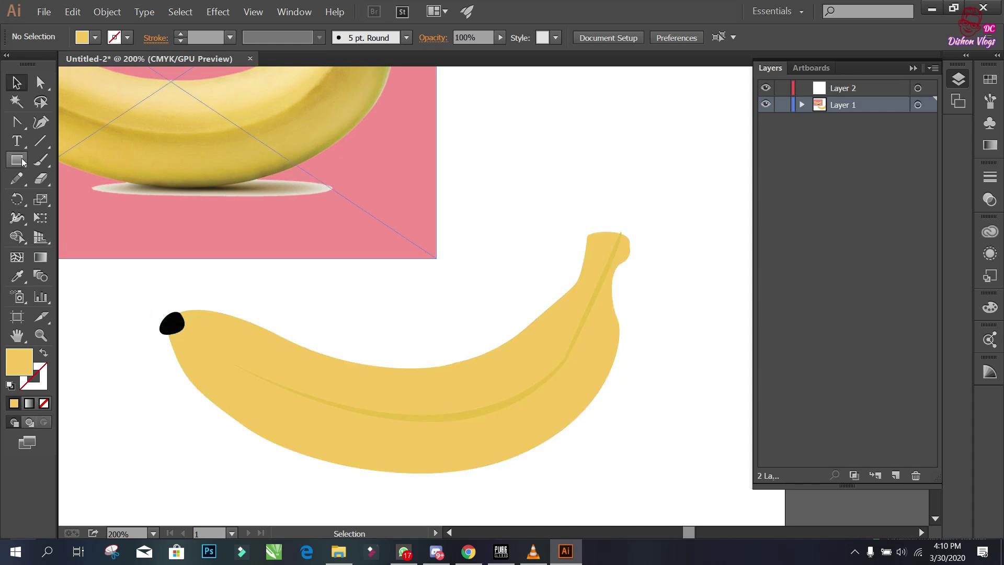
# Step: Start a Pen outline at the stem's inner edge, curving down the banana's side and lower edge
pyautogui.moveTo(19, 122); pyautogui.dragTo(67, 121)
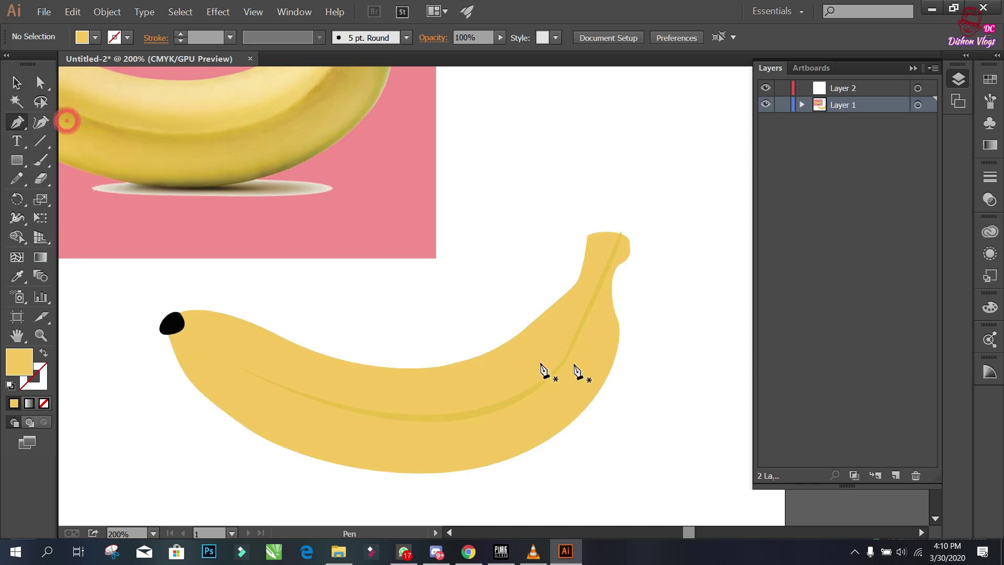
pyautogui.moveTo(608, 331); pyautogui.dragTo(599, 362)
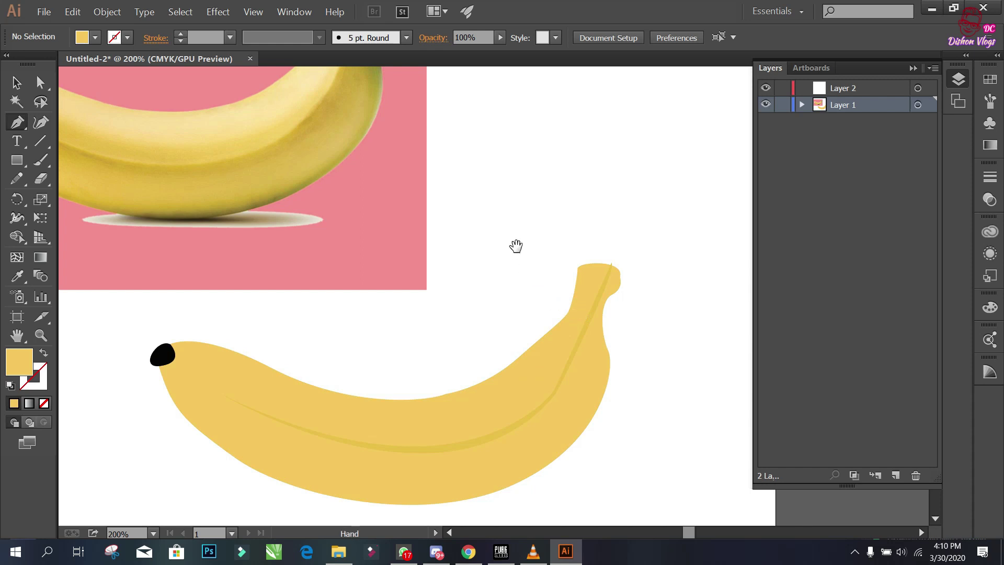
pyautogui.moveTo(516, 254); pyautogui.dragTo(412, 350)
pyautogui.moveTo(509, 406); pyautogui.dragTo(480, 325)
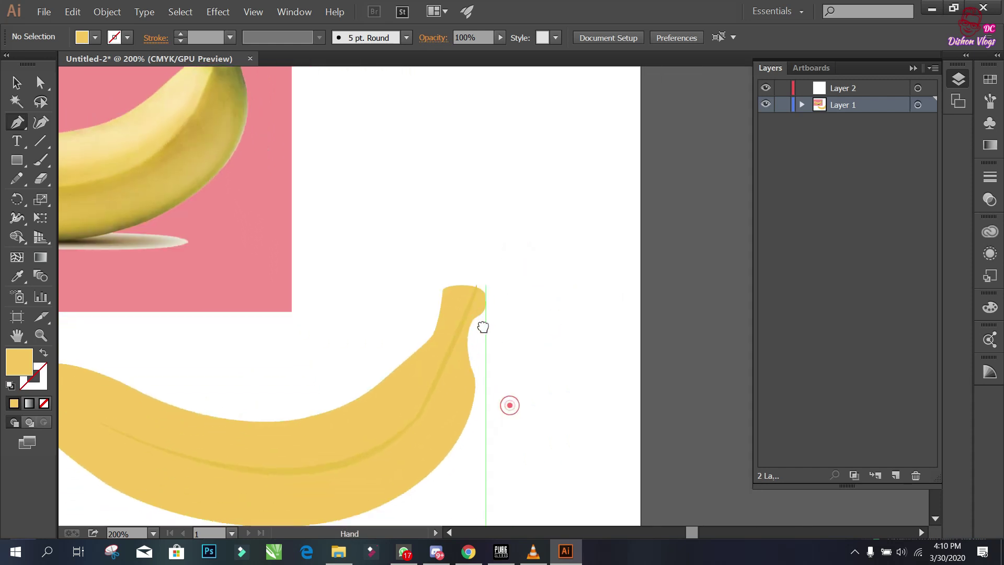
pyautogui.click(431, 334)
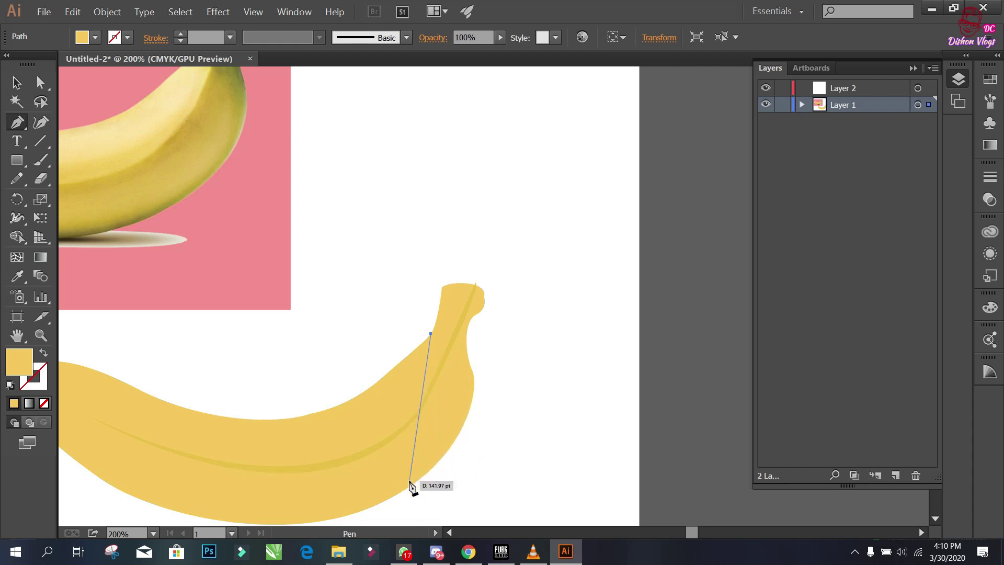
pyautogui.moveTo(394, 483)
pyautogui.mouseDown()
pyautogui.moveTo(289, 451)
pyautogui.moveTo(289, 373)
pyautogui.moveTo(295, 379)
pyautogui.mouseUp()
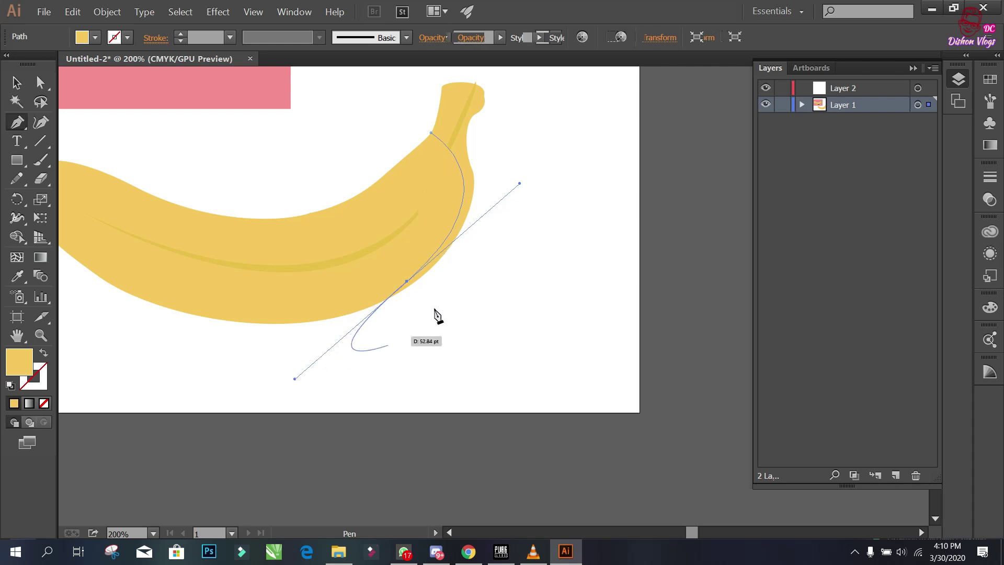
pyautogui.click(407, 283)
pyautogui.scroll(2, 413, 287)
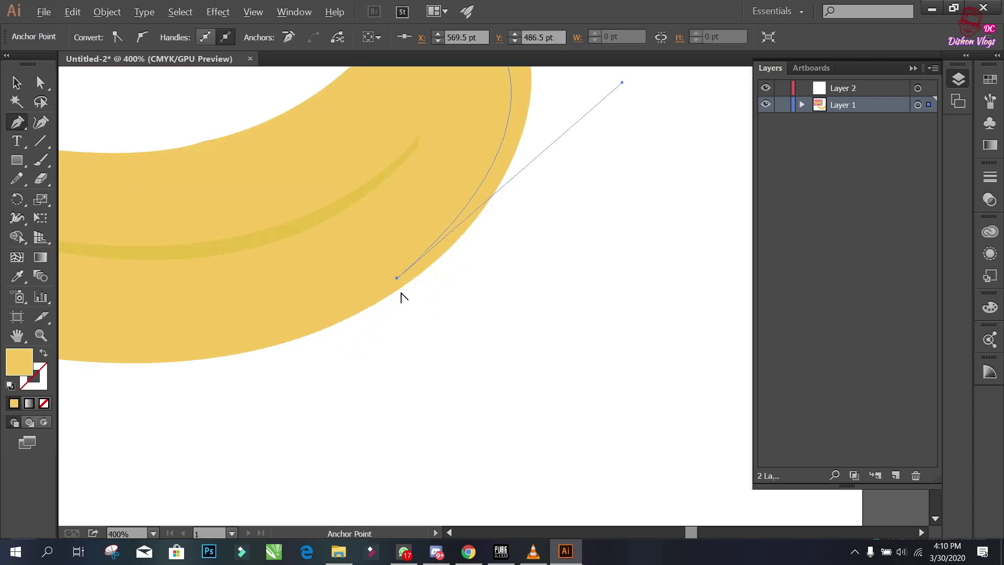
pyautogui.scroll(2, 401, 297)
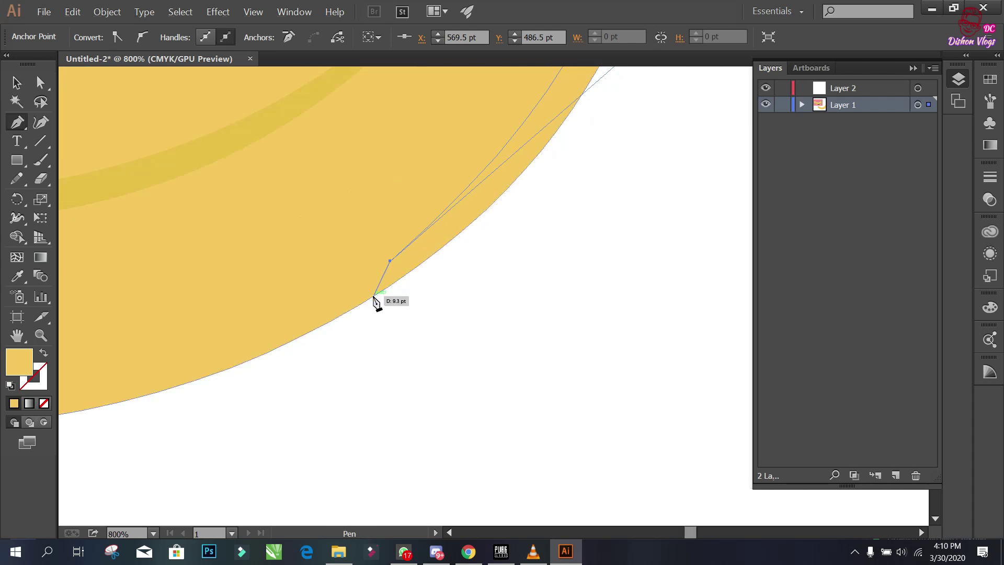
pyautogui.moveTo(352, 308); pyautogui.dragTo(469, 270)
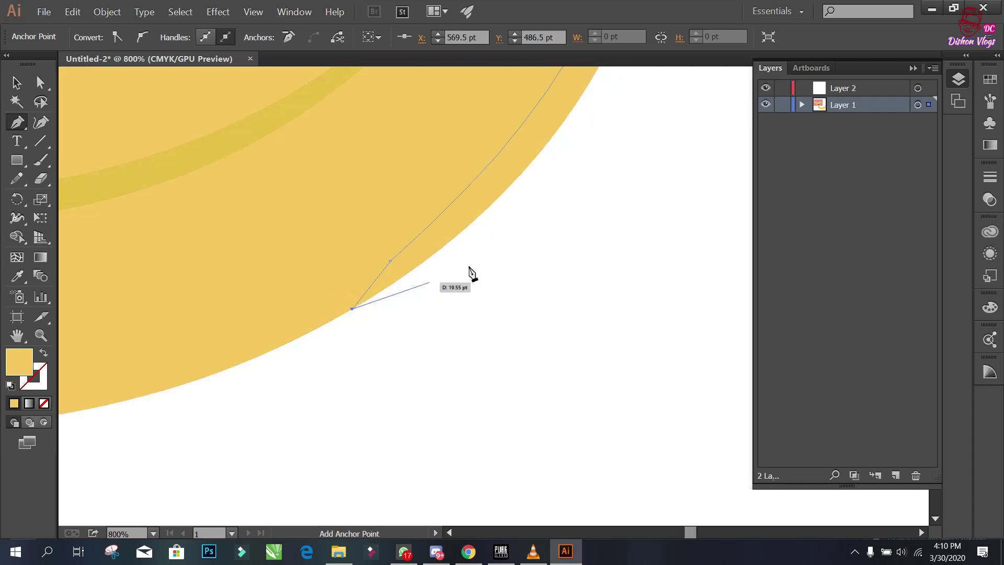
# Step: Continue the outline up the right edge and around the stem top, closing it at the start anchor
pyautogui.scroll(5, 533, 280)
pyautogui.hscroll(2, 533, 281)
pyautogui.moveTo(549, 230)
pyautogui.mouseDown()
pyautogui.moveTo(597, 129)
pyautogui.moveTo(585, 116)
pyautogui.moveTo(602, 111)
pyautogui.mouseUp()
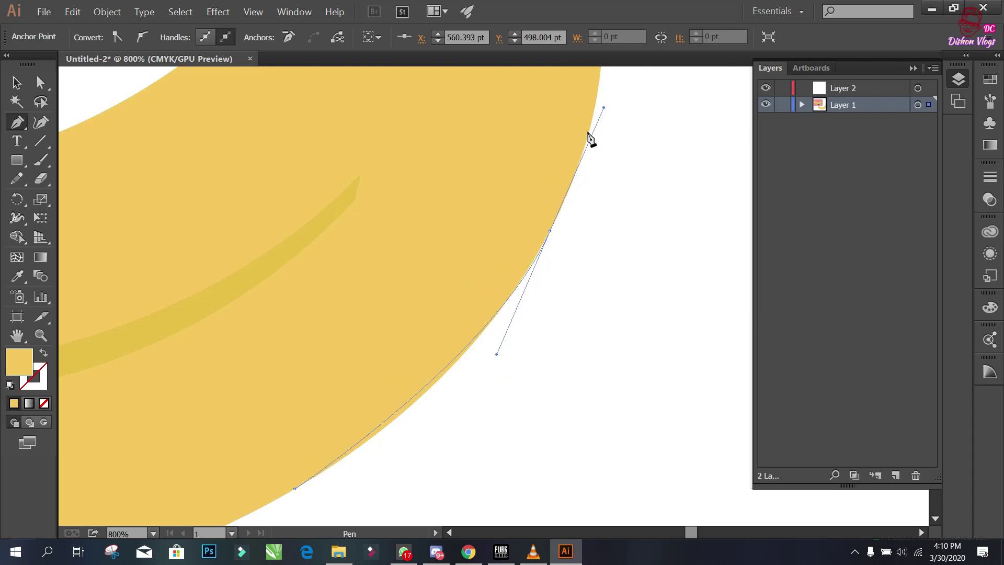
pyautogui.scroll(5, 581, 173)
pyautogui.hscroll(1, 581, 173)
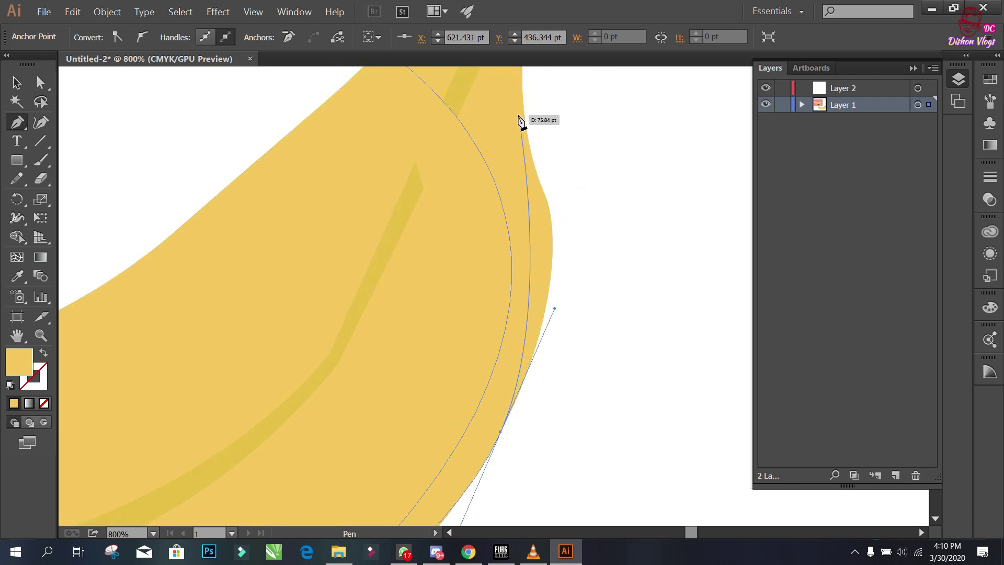
pyautogui.scroll(-1, 520, 280)
pyautogui.scroll(2, 526, 293)
pyautogui.scroll(-3, 523, 280)
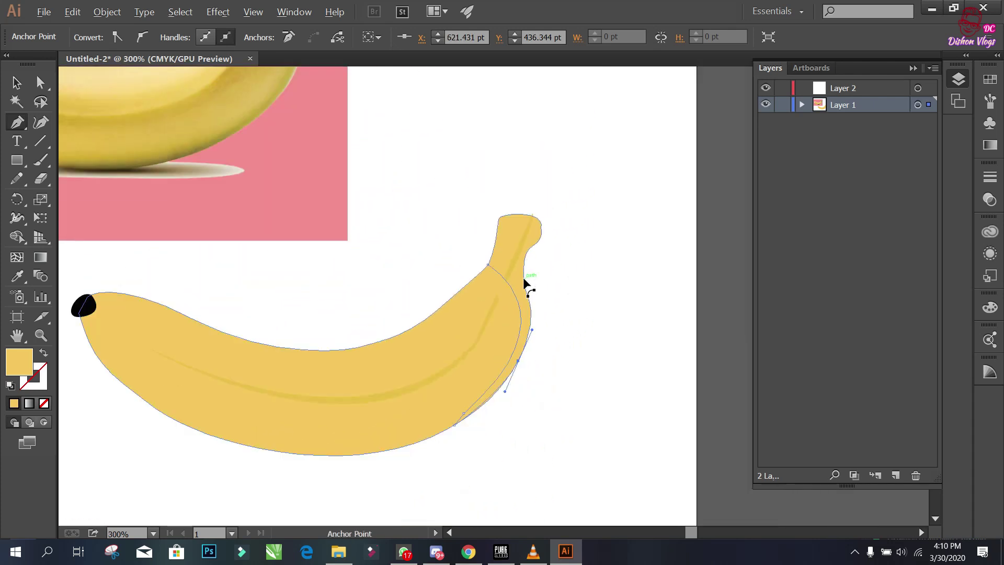
pyautogui.scroll(1, 498, 238)
pyautogui.scroll(2, 491, 308)
pyautogui.scroll(1, 529, 370)
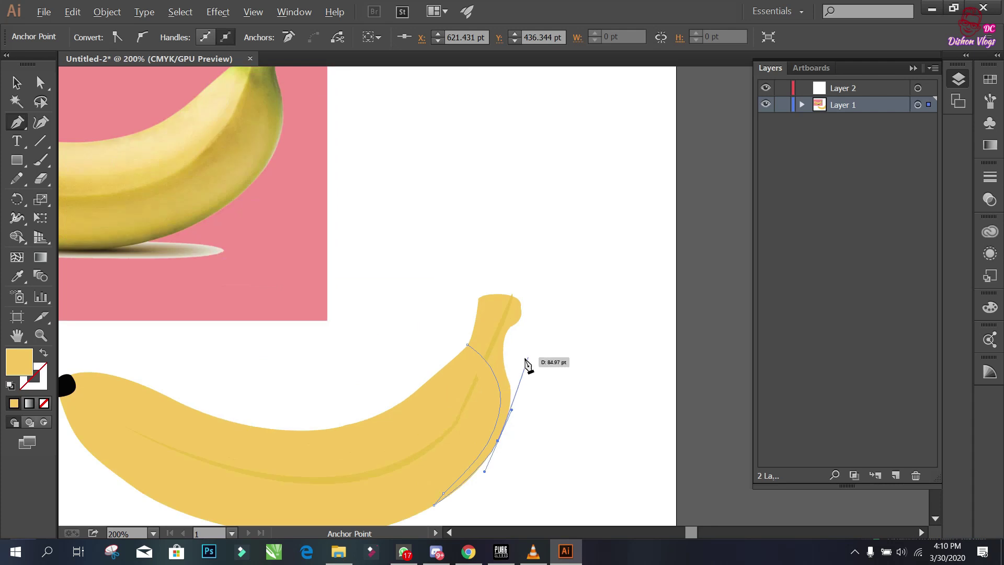
pyautogui.scroll(2, 511, 364)
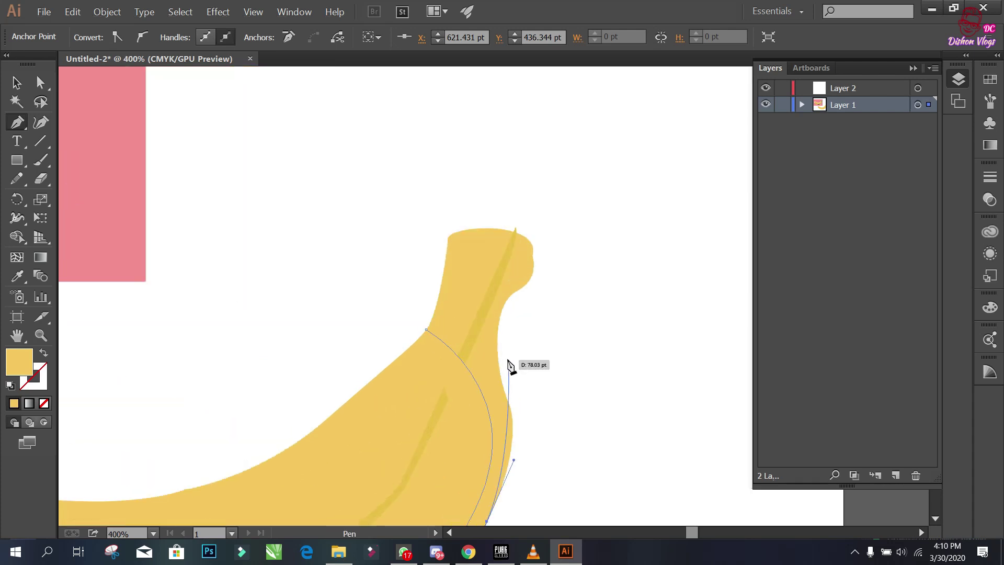
pyautogui.moveTo(509, 403); pyautogui.dragTo(500, 377)
pyautogui.moveTo(512, 291); pyautogui.dragTo(538, 248)
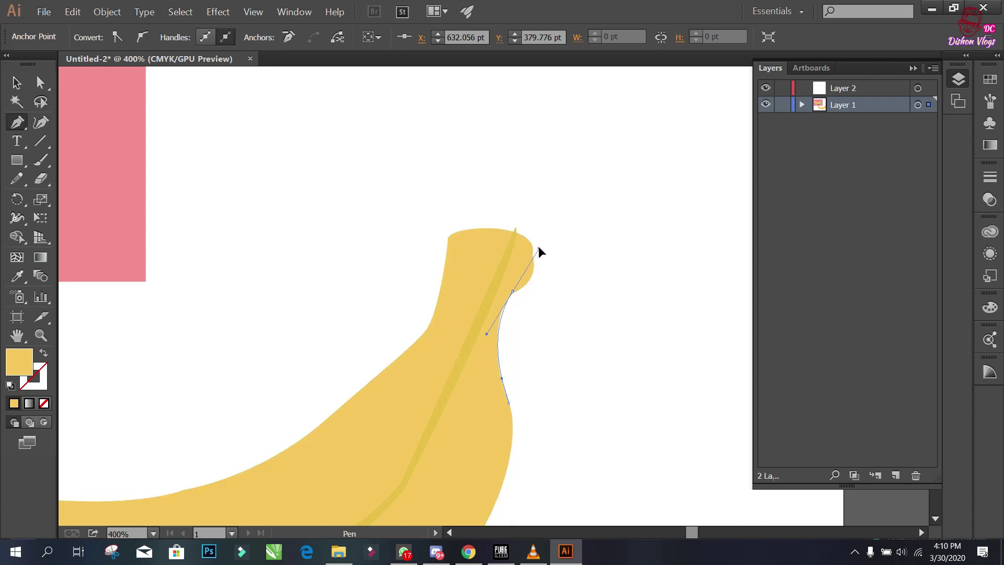
pyautogui.click(513, 291)
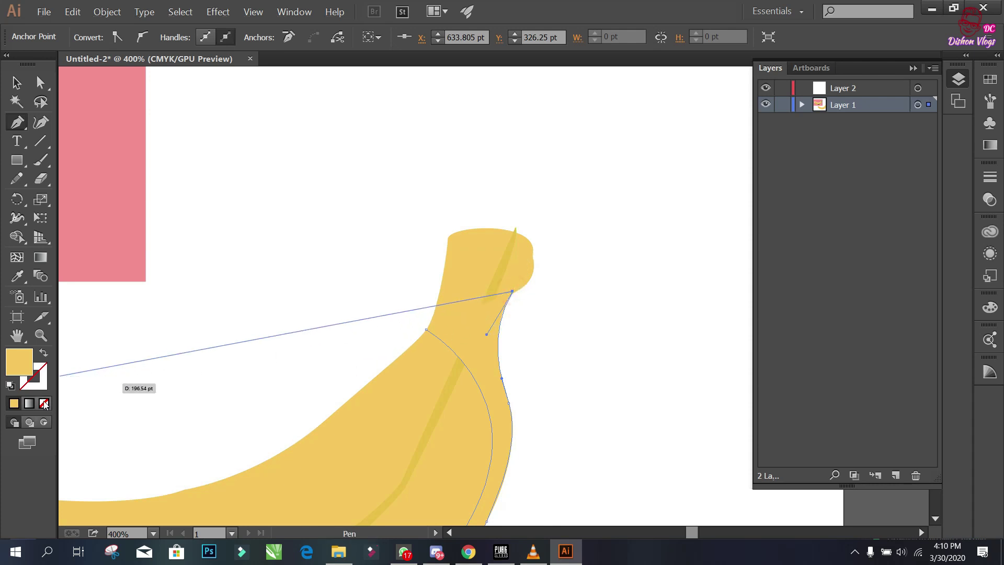
pyautogui.press('/')
pyautogui.moveTo(529, 241); pyautogui.dragTo(516, 214)
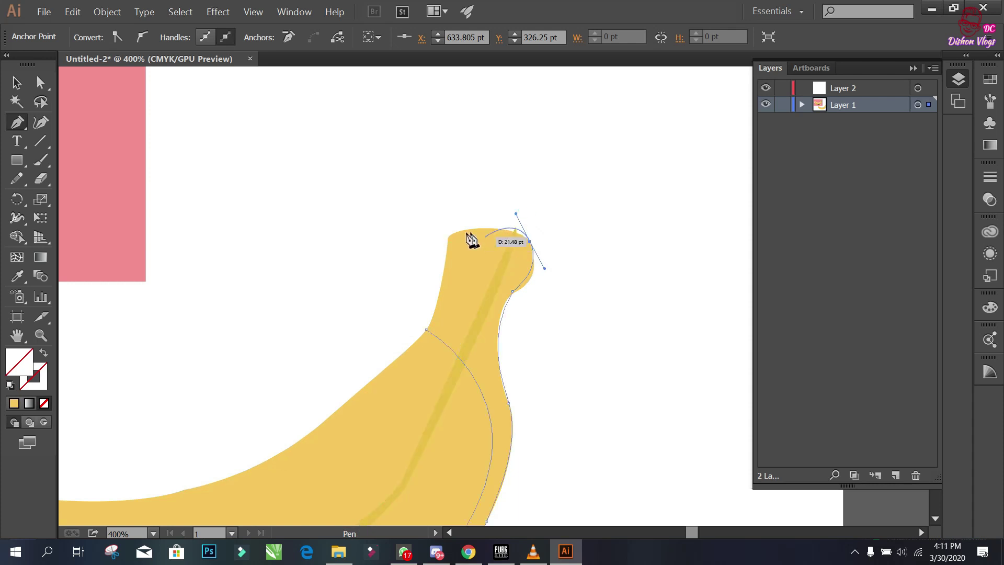
pyautogui.click(449, 236)
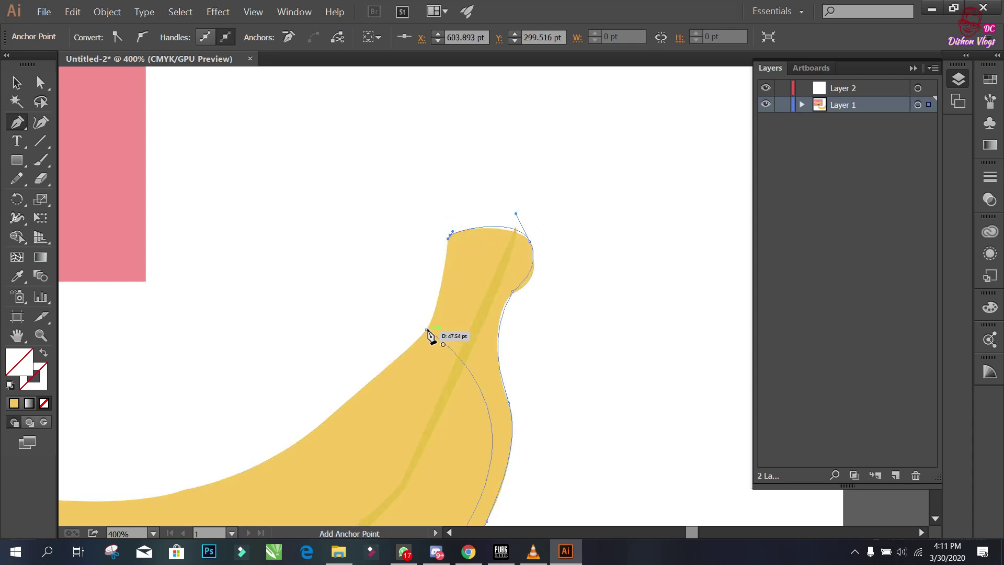
pyautogui.moveTo(427, 331); pyautogui.dragTo(426, 330)
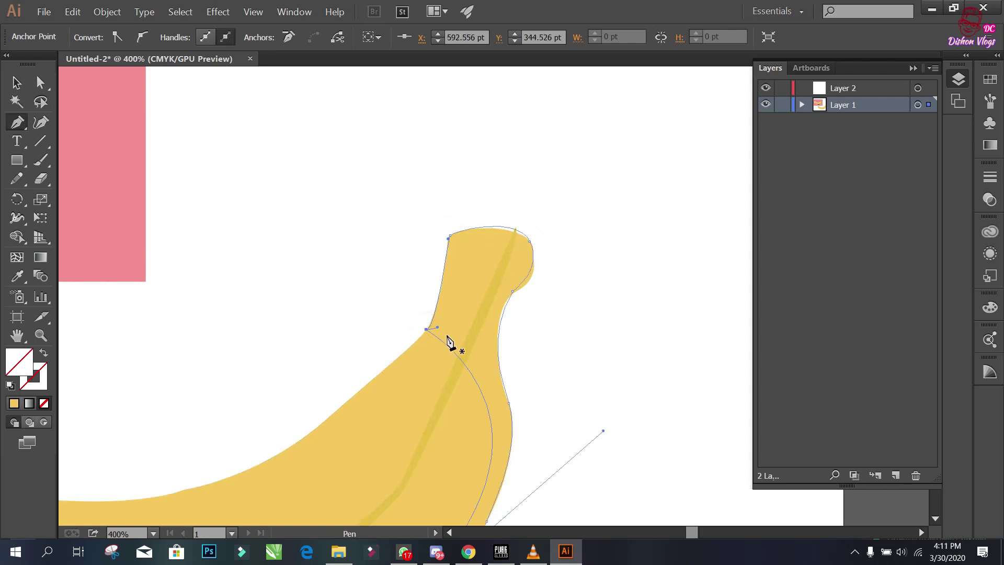
# Step: Fill the closed stem-side shape with the default white-to-black gradient
pyautogui.hotkey('ctrl', '-')
pyautogui.hotkey('ctrl', '-')
pyautogui.hotkey('ctrl', '-')
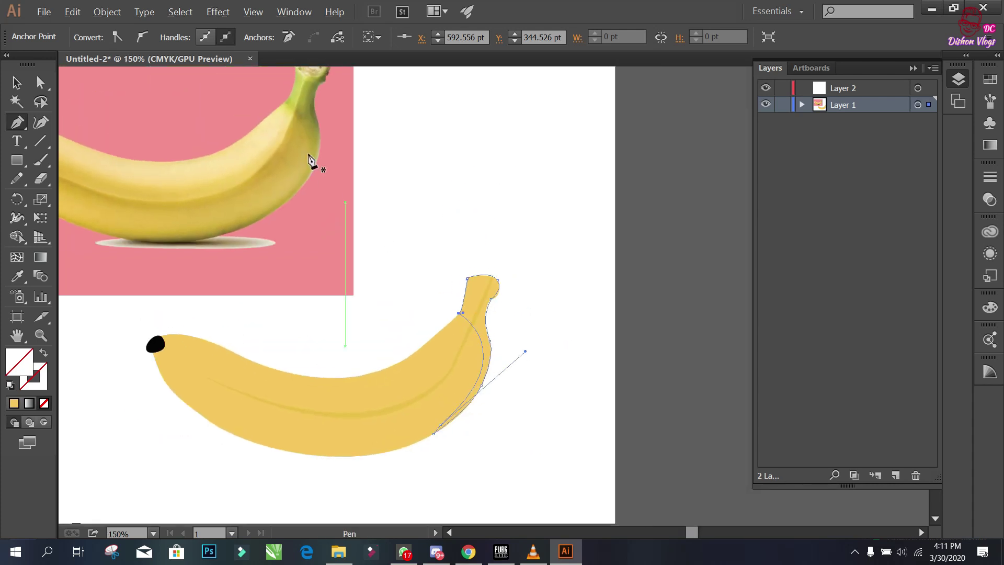
pyautogui.moveTo(481, 255); pyautogui.dragTo(467, 271)
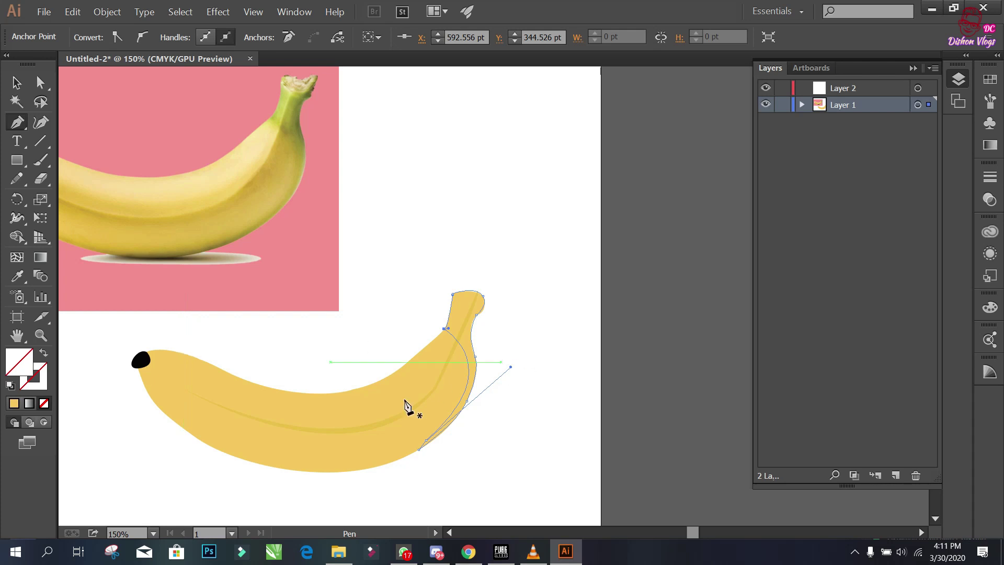
pyautogui.click(29, 403)
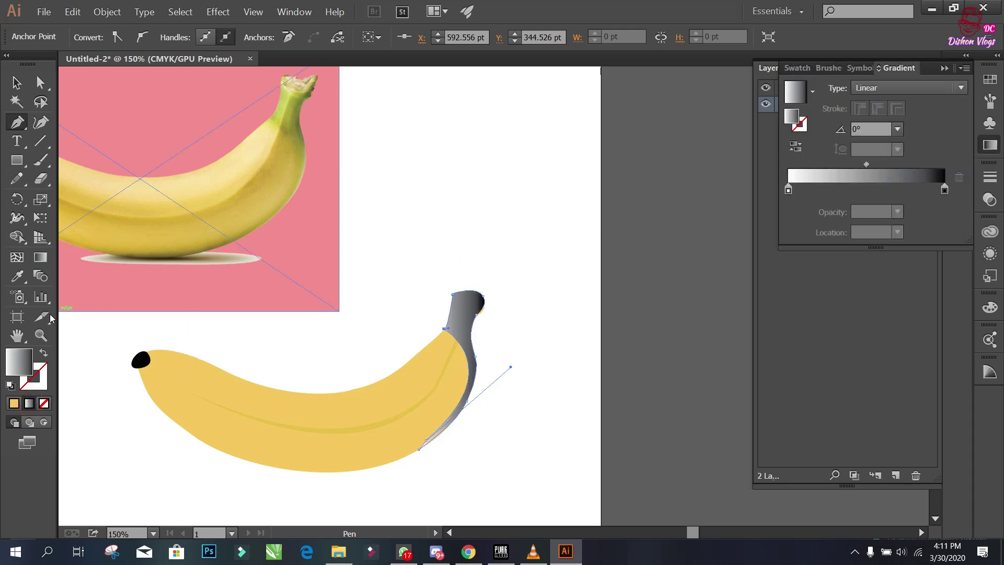
# Step: Sample the photo's olive green stem with the Eyedropper onto the stem-side shape
pyautogui.click(23, 275)
pyautogui.click(296, 123)
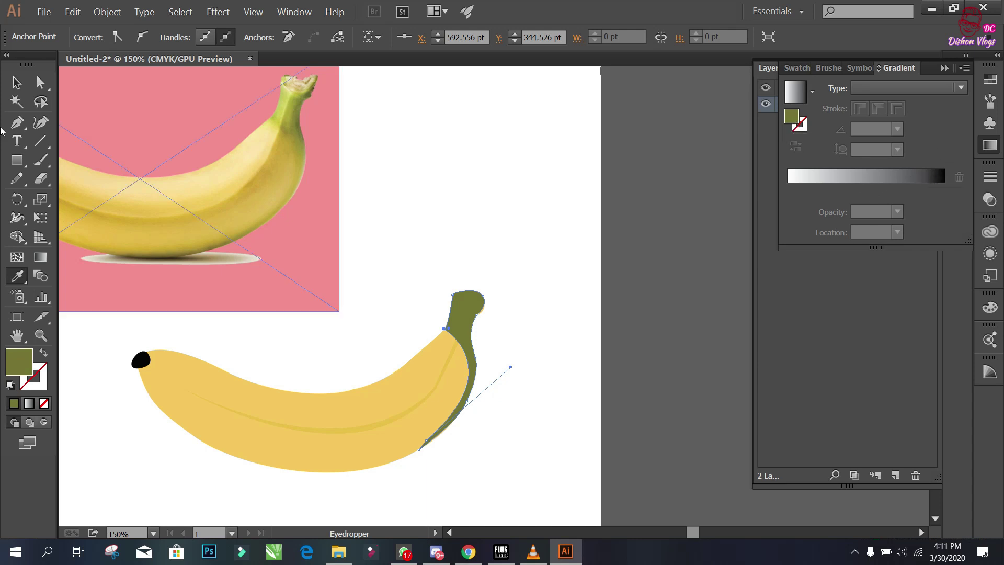
pyautogui.click(15, 81)
pyautogui.click(425, 140)
# Step: Zoom out to the banana and select the body, then the thin stripe
pyautogui.hotkey('ctrl', '-')
pyautogui.hotkey('ctrl', '-')
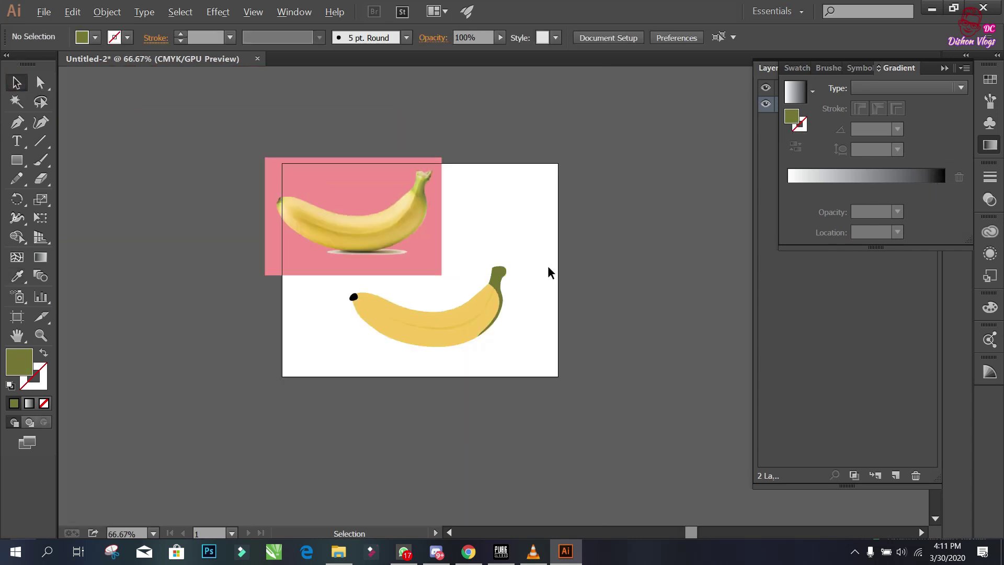
pyautogui.scroll(1, 475, 234)
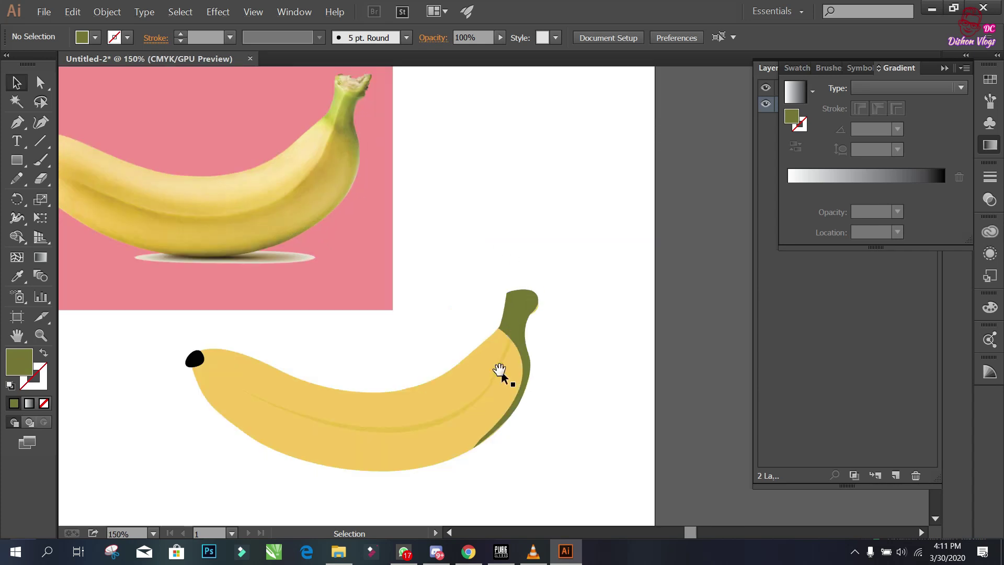
pyautogui.moveTo(499, 371); pyautogui.dragTo(491, 356)
pyautogui.click(368, 381)
pyautogui.click(422, 407)
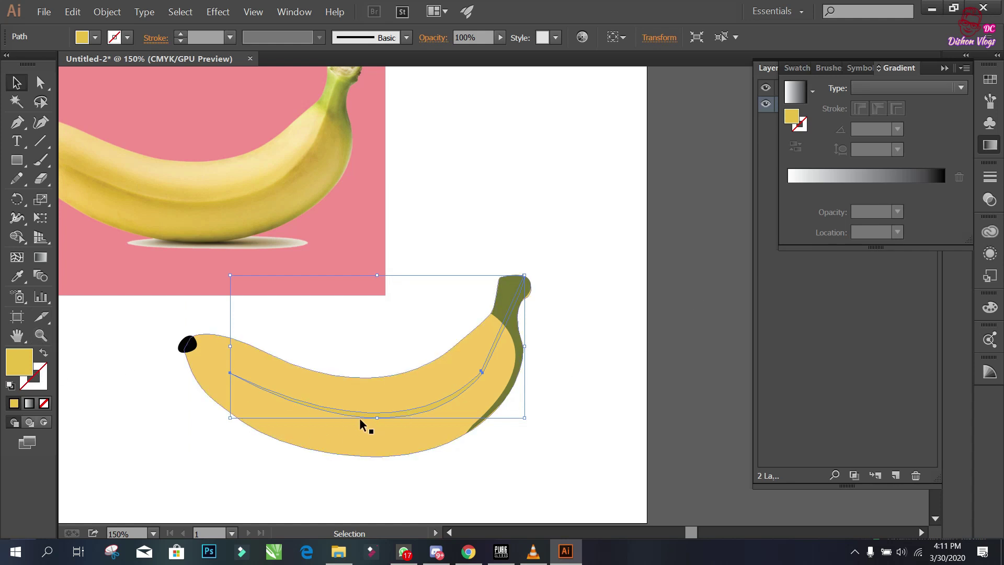
# Step: Recolour the thin stripe along the banana to pale beige D6C490
pyautogui.doubleClick(394, 410)
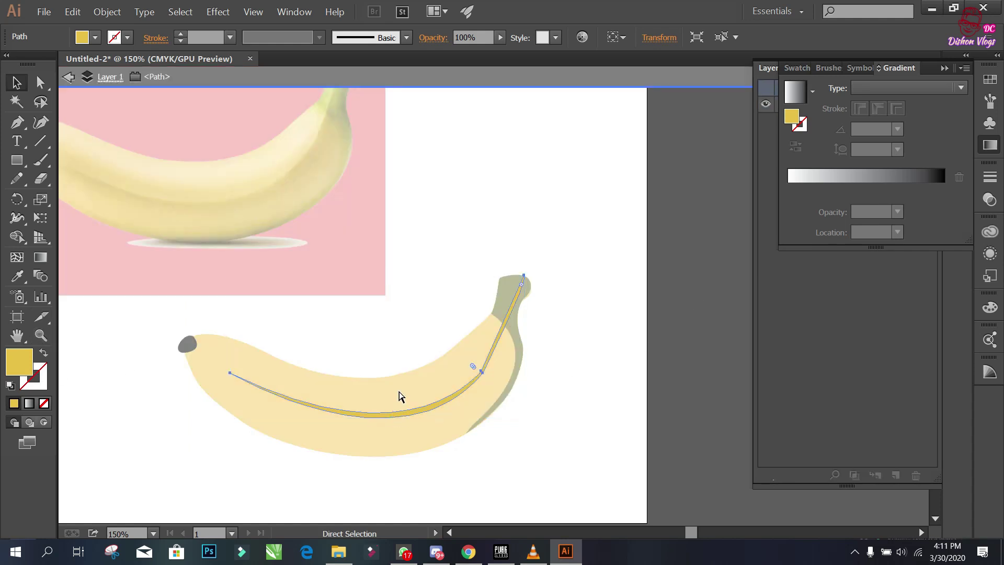
pyautogui.press('Escape')
pyautogui.click(365, 408)
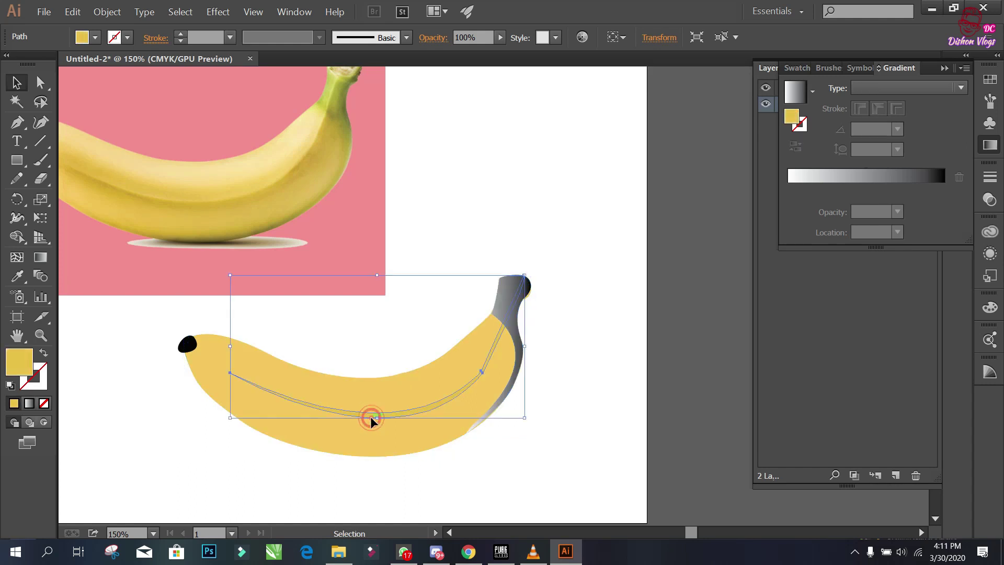
pyautogui.doubleClick(22, 357)
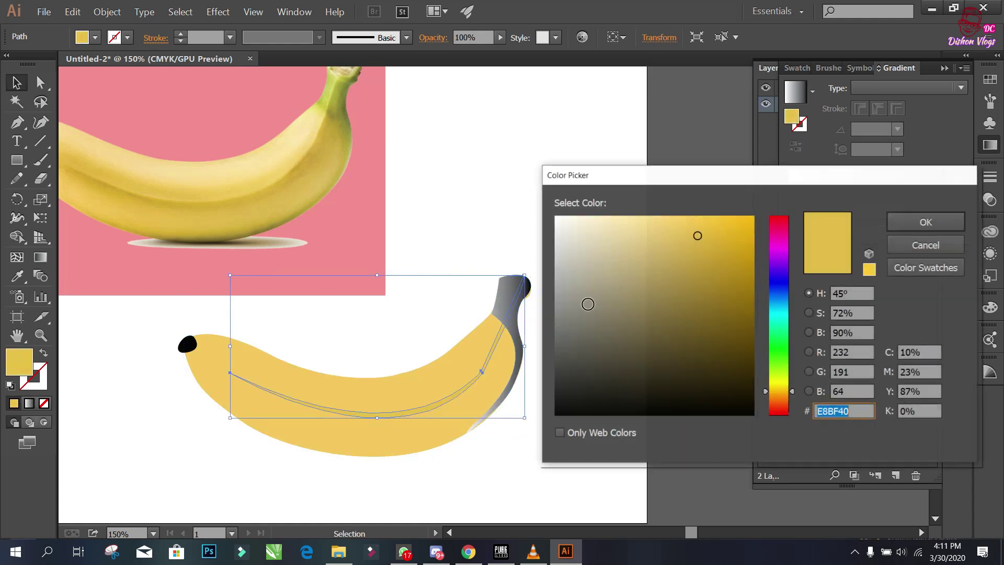
pyautogui.click(613, 240)
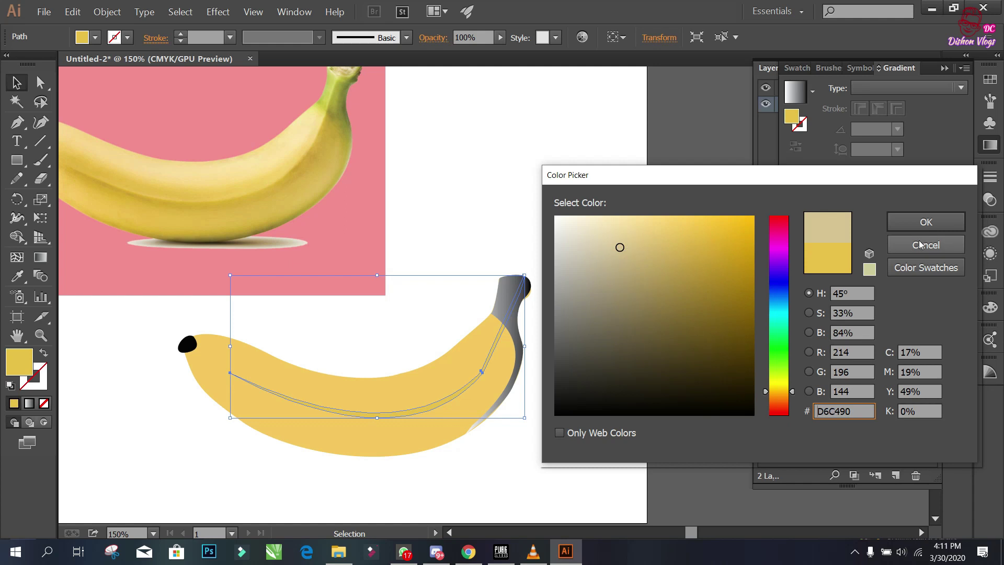
pyautogui.click(925, 222)
pyautogui.click(682, 294)
# Step: Move the reference photo up onto the top of the artboard
pyautogui.scroll(-2, 501, 299)
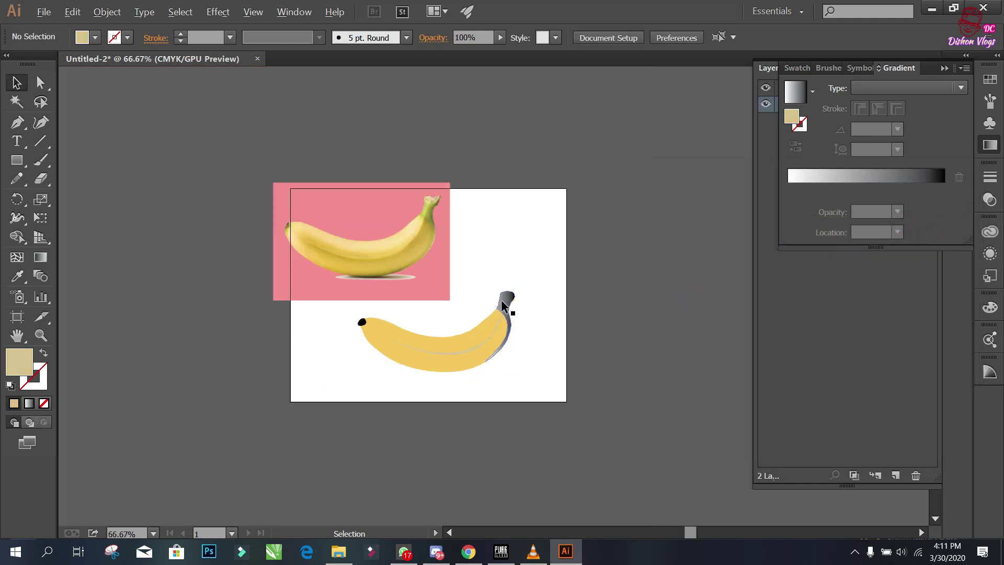
pyautogui.scroll(2, 489, 339)
pyautogui.scroll(1, 489, 340)
pyautogui.moveTo(413, 308); pyautogui.dragTo(522, 403)
pyautogui.scroll(-3, 519, 359)
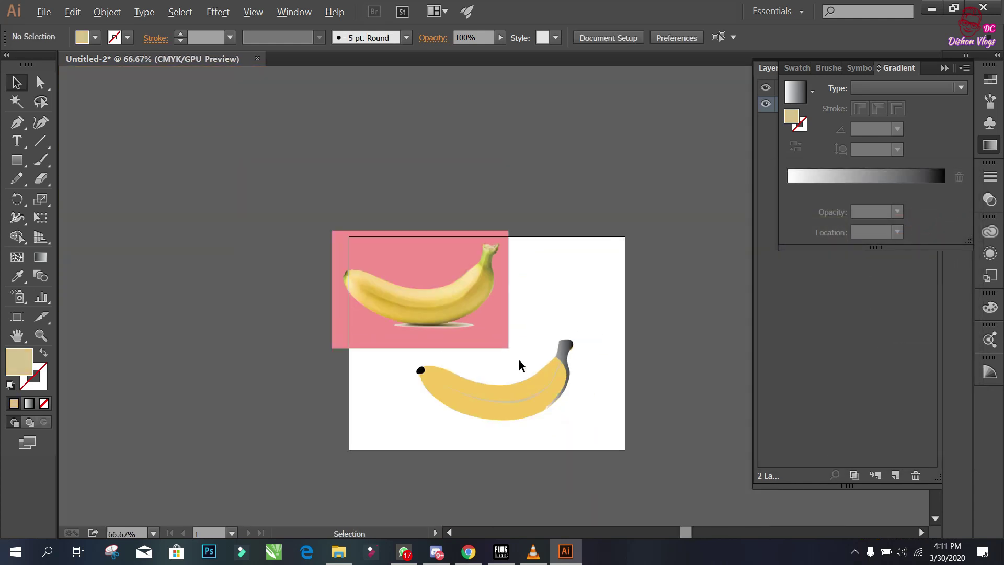
pyautogui.click(449, 309)
pyautogui.scroll(1, 453, 313)
pyautogui.moveTo(321, 246)
pyautogui.mouseDown()
pyautogui.moveTo(437, 251)
pyautogui.moveTo(411, 261)
pyautogui.mouseUp()
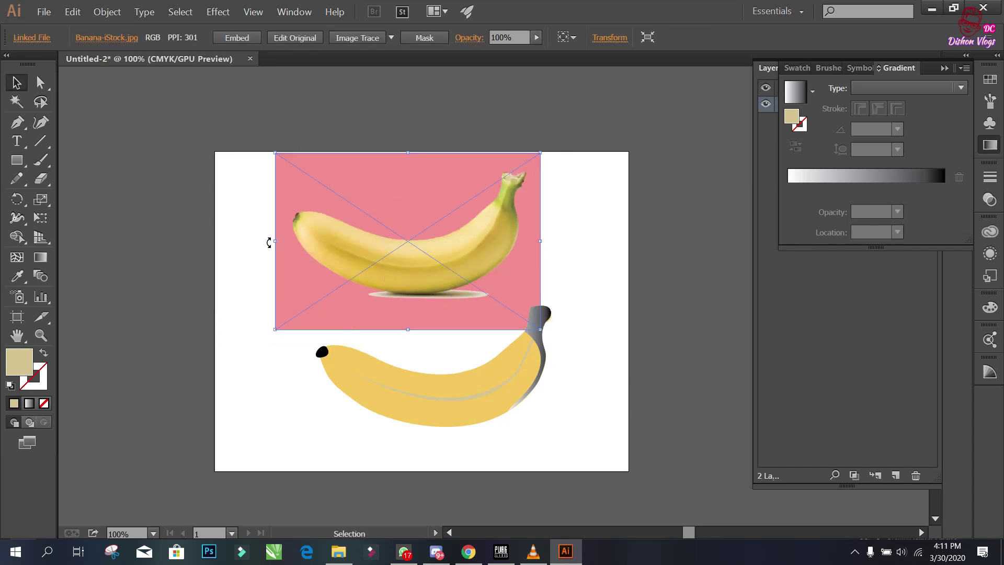
# Step: Lighten the banana body's yellow fill, then switch it to a white-to-black linear gradient
pyautogui.scroll(1, 426, 304)
pyautogui.click(342, 395)
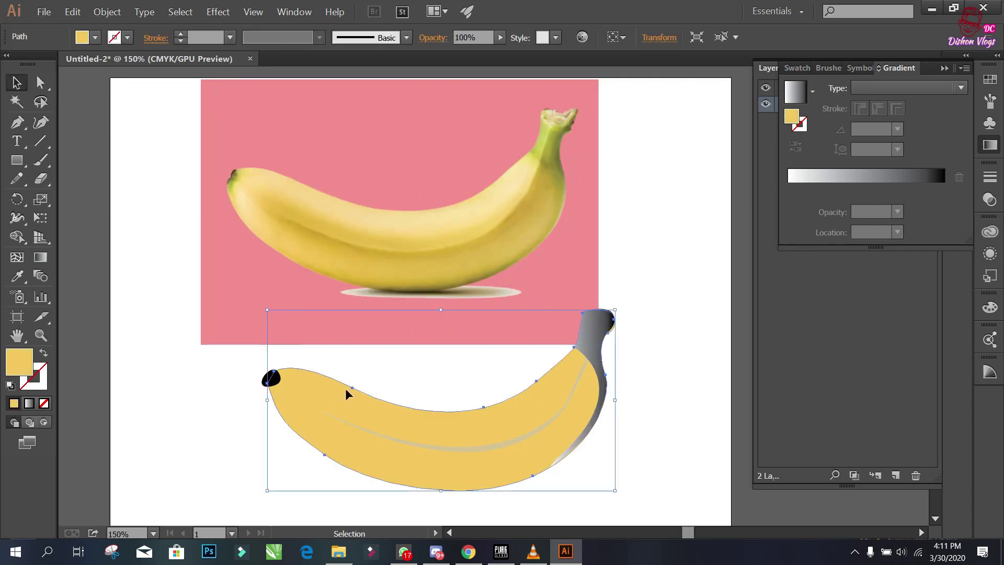
pyautogui.doubleClick(25, 366)
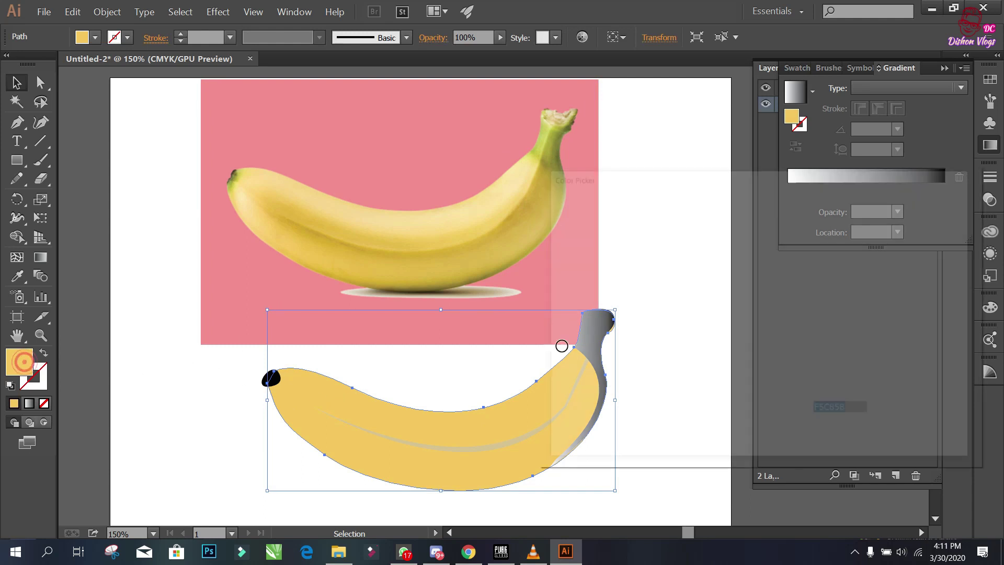
pyautogui.click(670, 215)
pyautogui.click(925, 221)
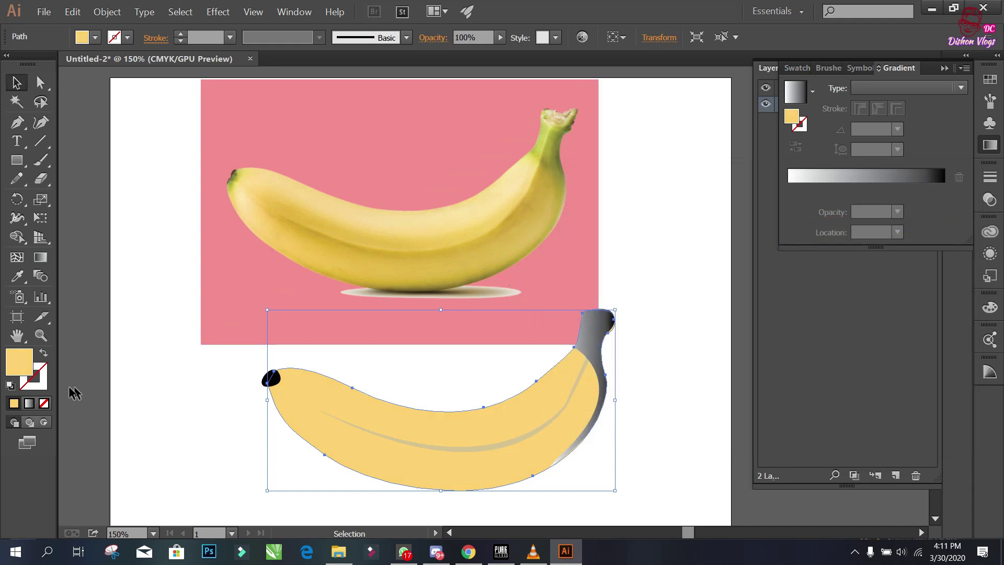
pyautogui.click(29, 403)
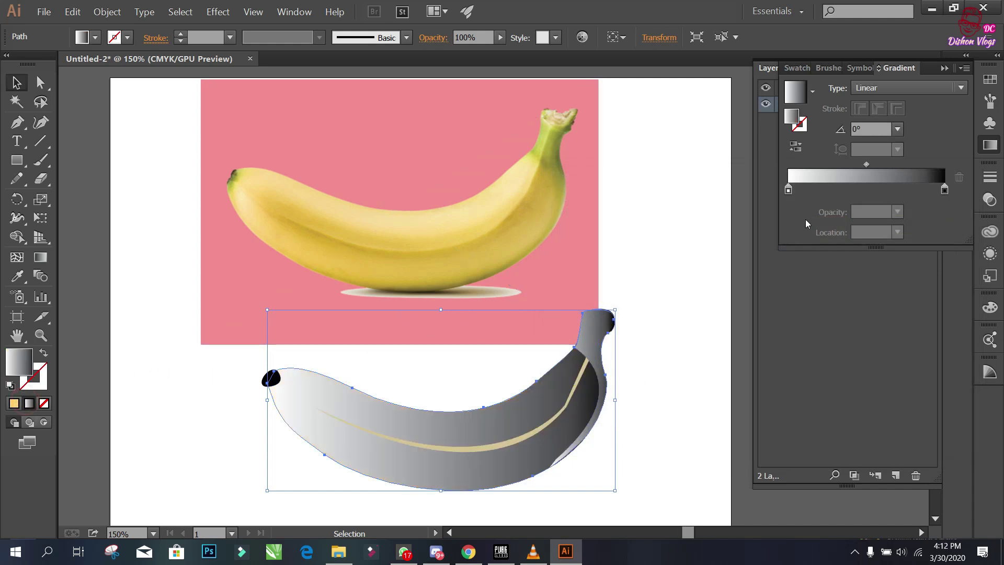
# Step: Make the left gradient stop yellow and slide it right to spread the yellow
pyautogui.doubleClick(787, 189)
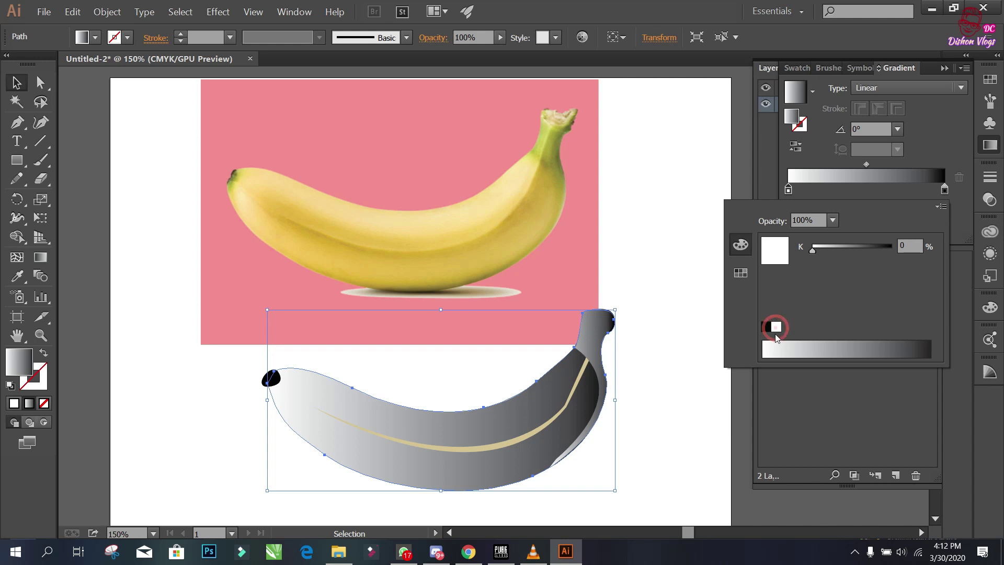
pyautogui.click(770, 348)
pyautogui.click(772, 350)
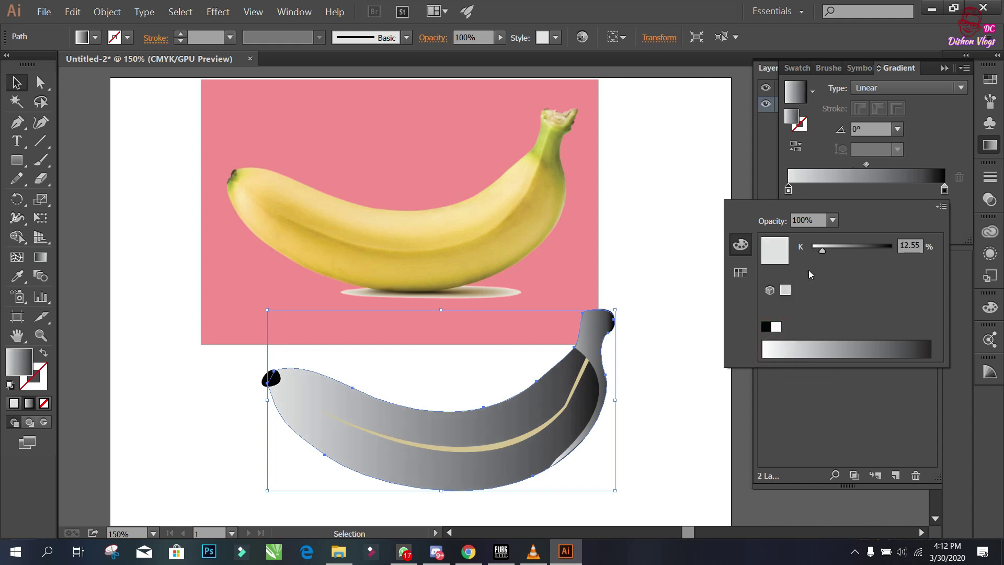
pyautogui.click(740, 273)
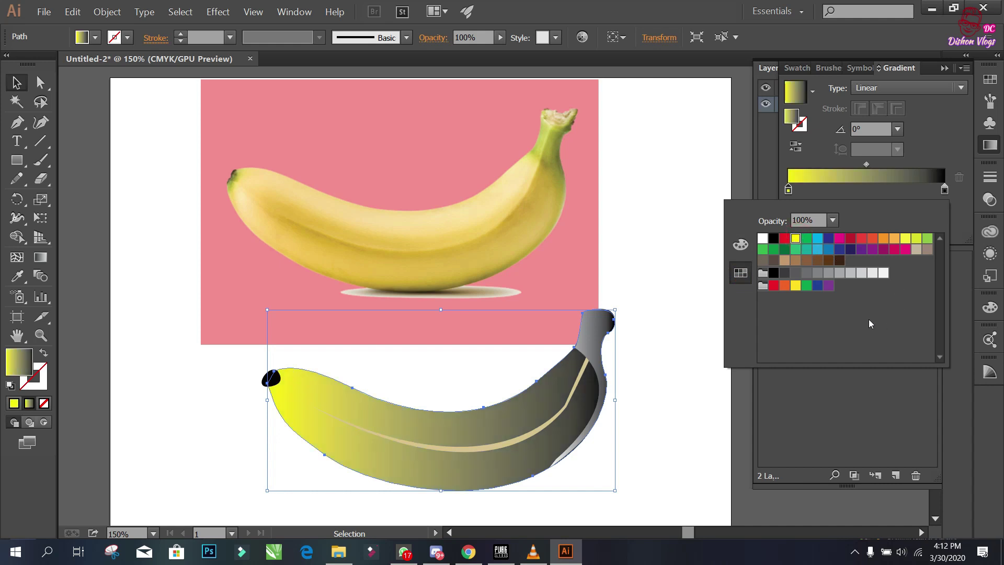
pyautogui.click(941, 192)
pyautogui.click(944, 191)
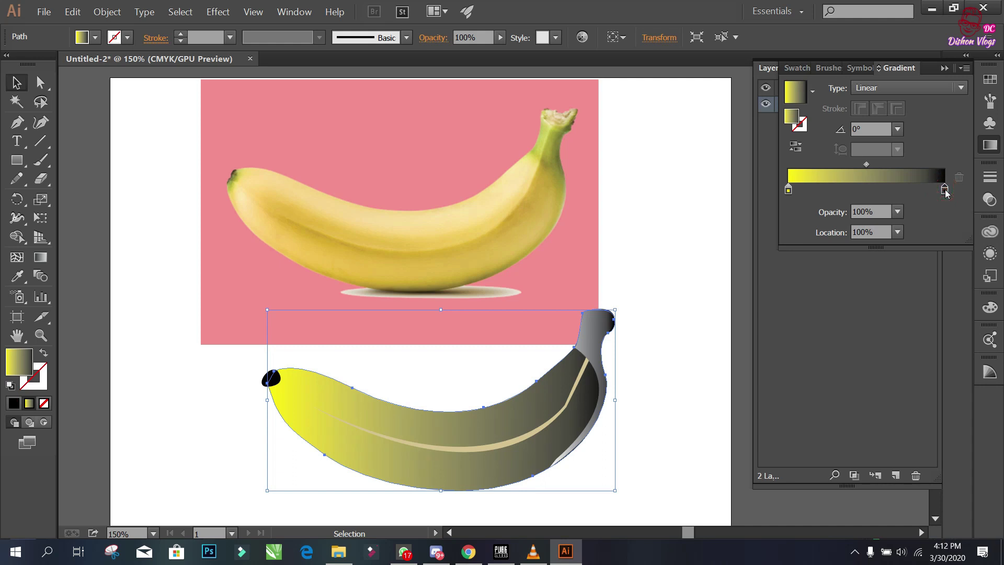
pyautogui.moveTo(788, 190); pyautogui.dragTo(813, 190)
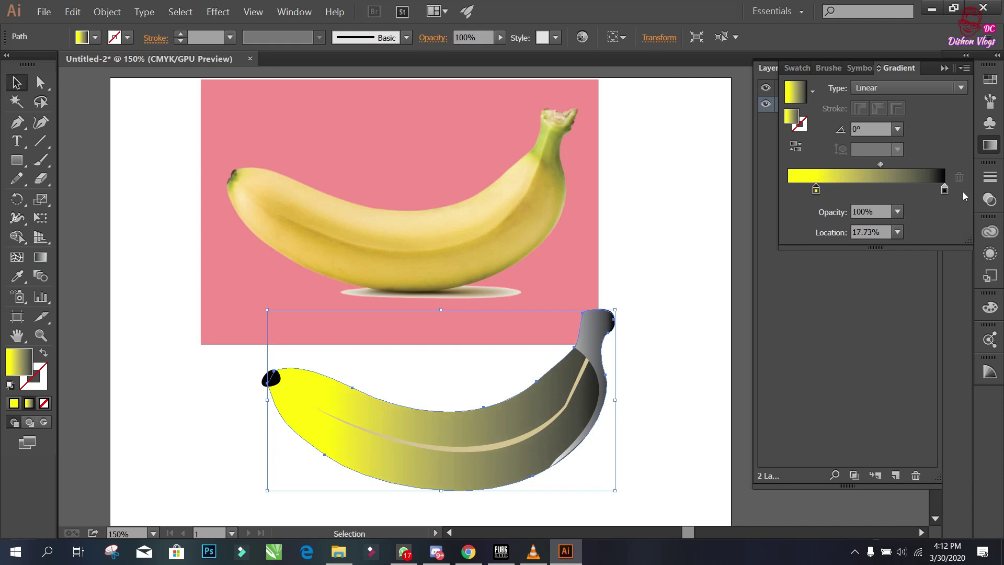
# Step: Set the right gradient stop to light orange, C=0 M=35 Y=85 K=0
pyautogui.click(944, 190)
pyautogui.doubleClick(944, 189)
pyautogui.click(944, 189)
pyautogui.doubleClick(943, 189)
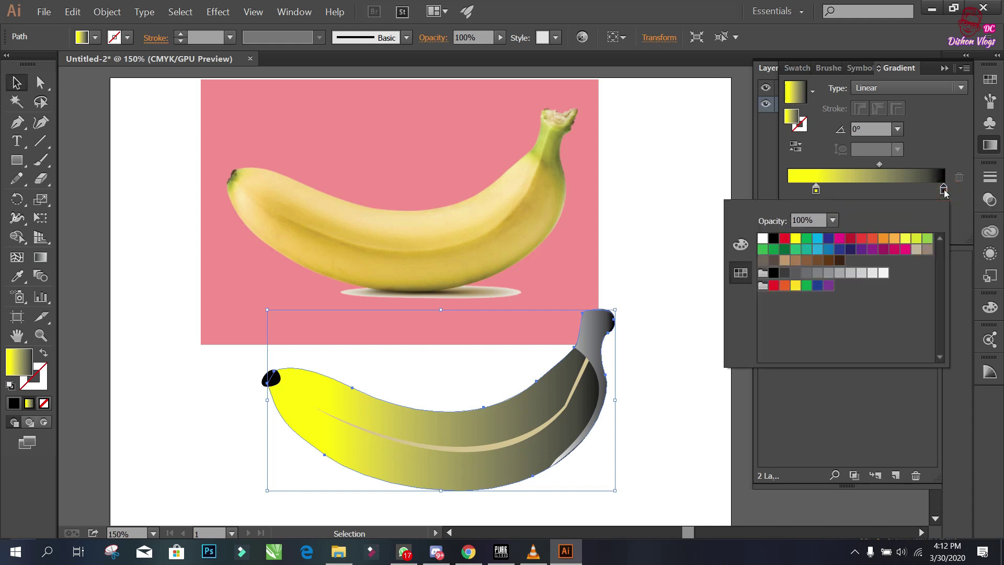
pyautogui.click(795, 238)
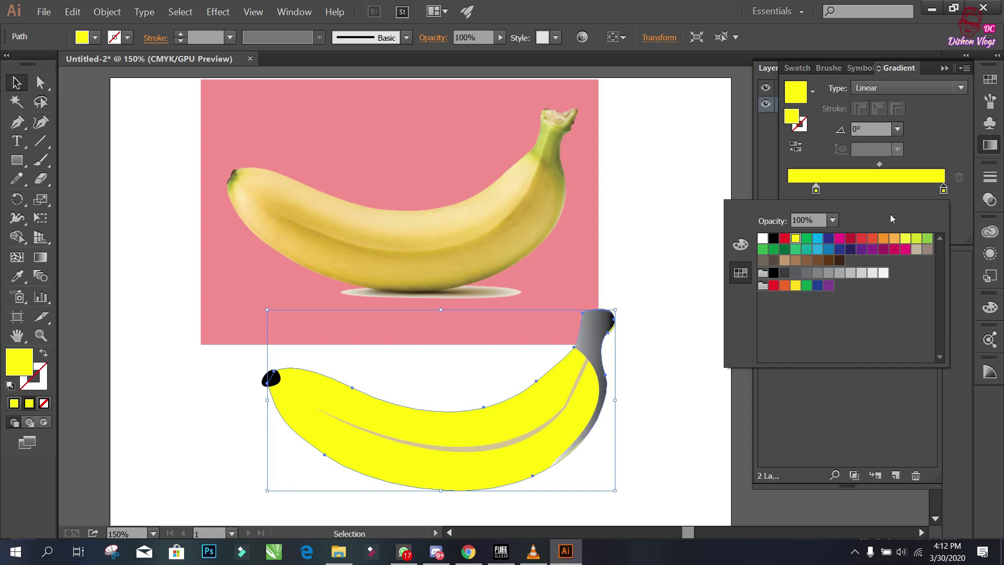
pyautogui.click(937, 196)
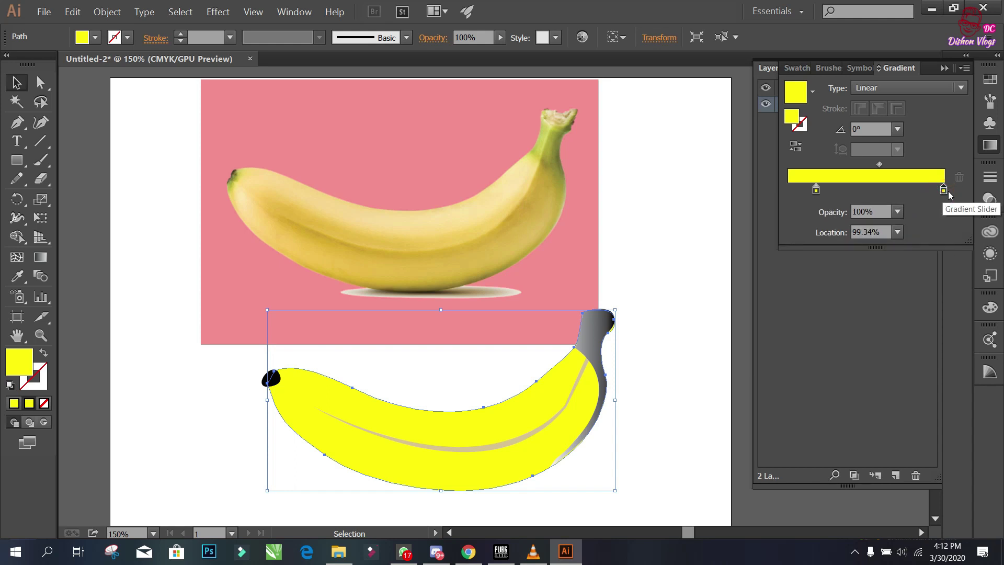
pyautogui.doubleClick(943, 189)
pyautogui.click(943, 189)
pyautogui.doubleClick(943, 189)
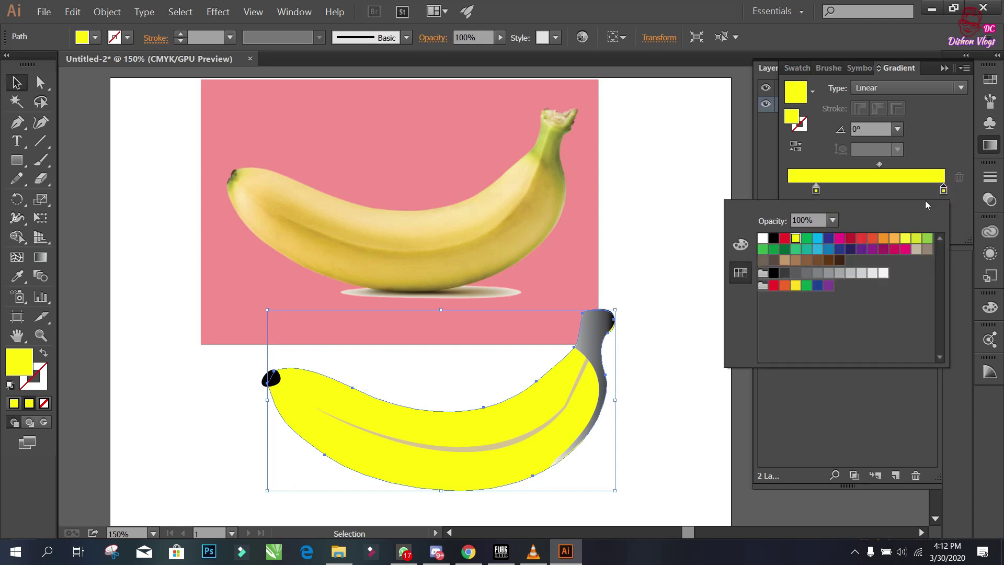
pyautogui.click(894, 239)
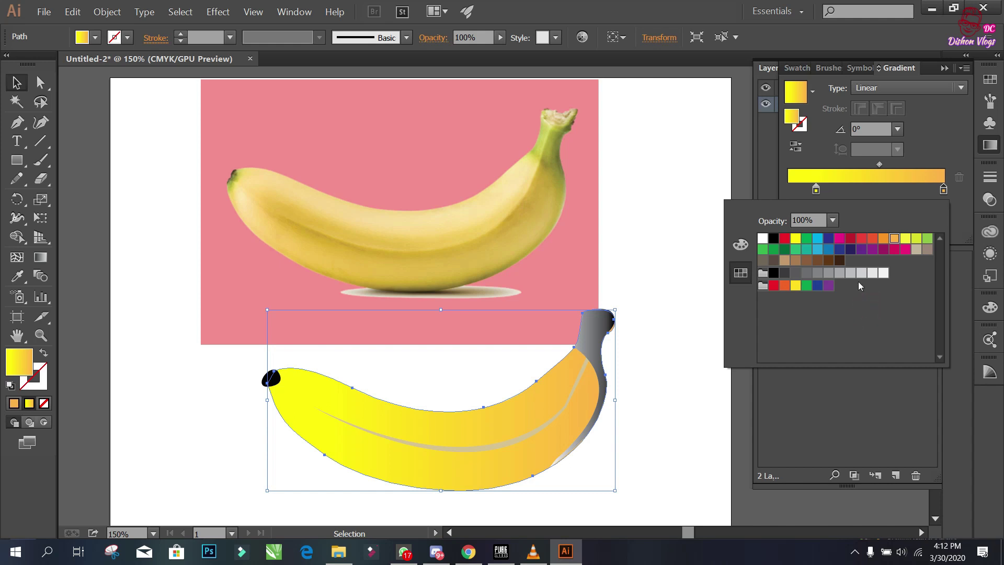
pyautogui.click(646, 376)
pyautogui.click(630, 343)
pyautogui.click(596, 343)
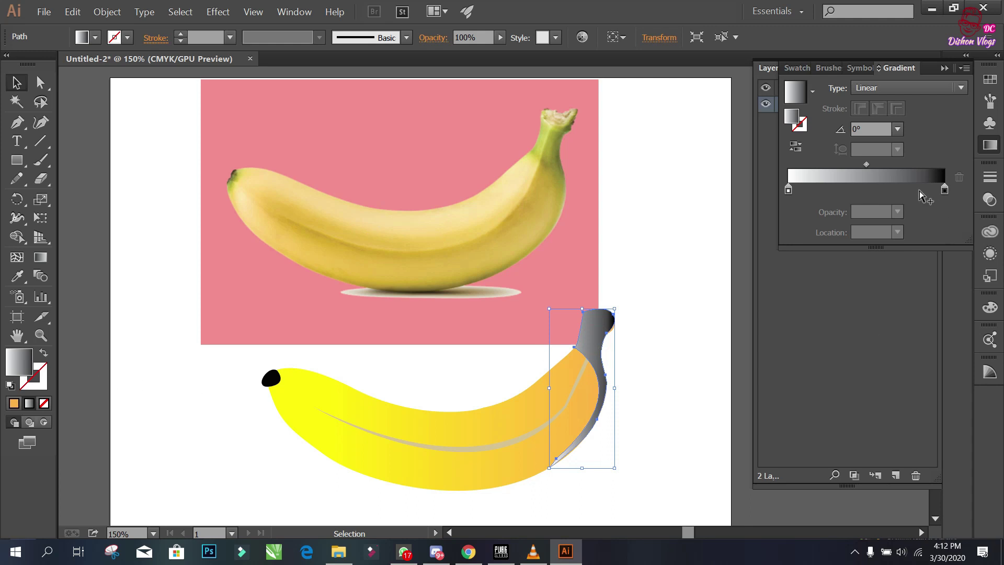
# Step: Set the stem gradient's start stop to light green and its end stop to yellow-green
pyautogui.click(788, 189)
pyautogui.doubleClick(788, 189)
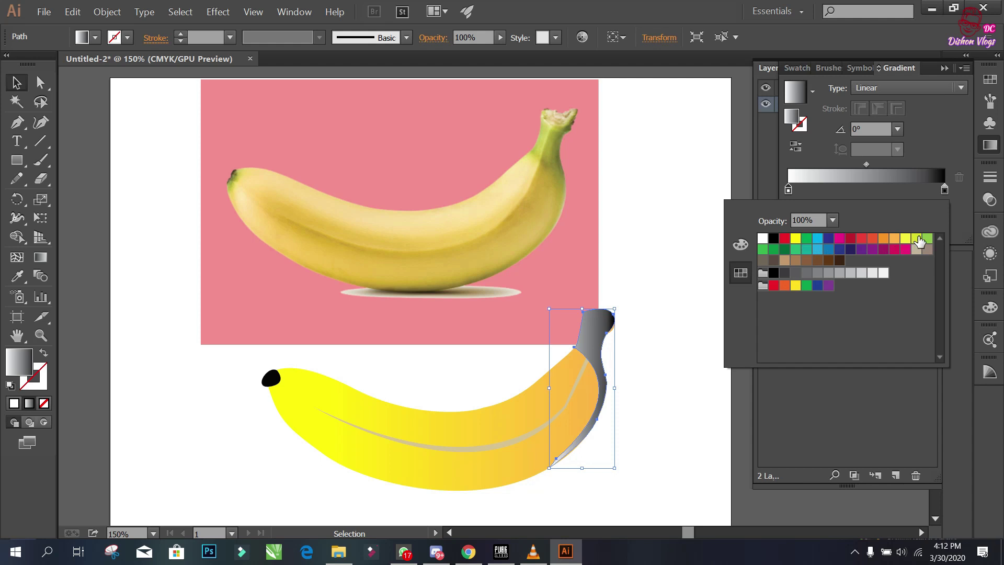
pyautogui.click(927, 238)
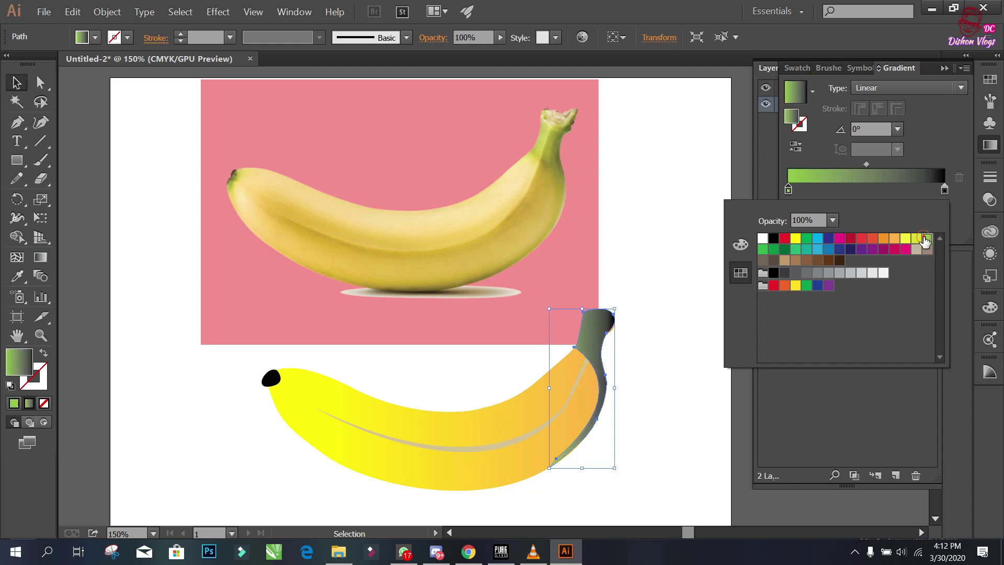
pyautogui.click(944, 191)
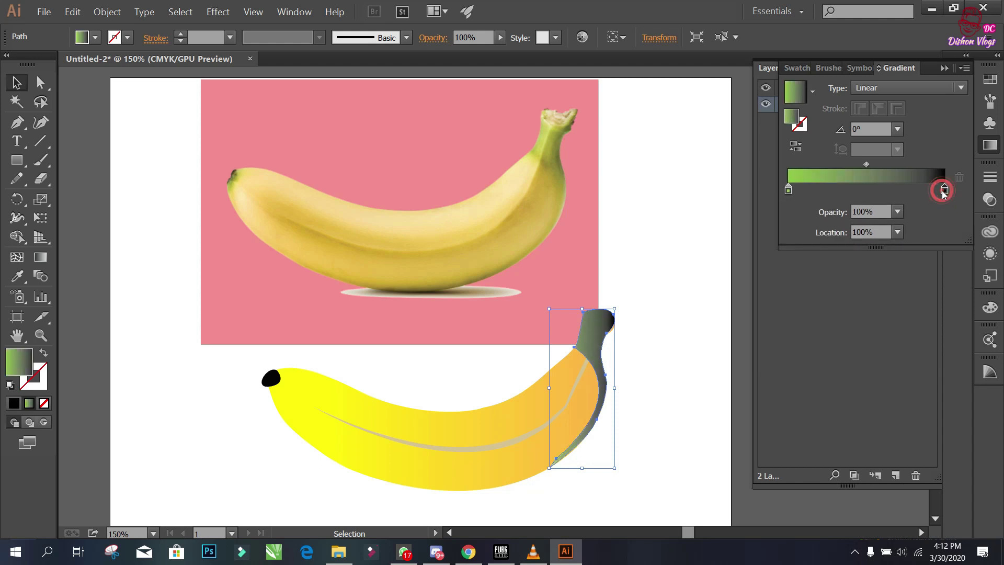
pyautogui.doubleClick(944, 190)
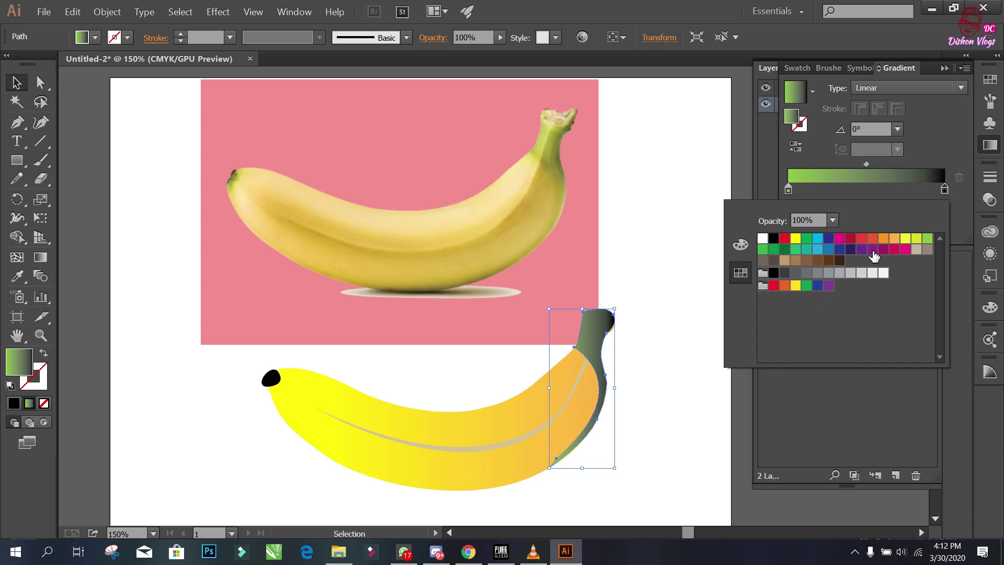
pyautogui.click(927, 239)
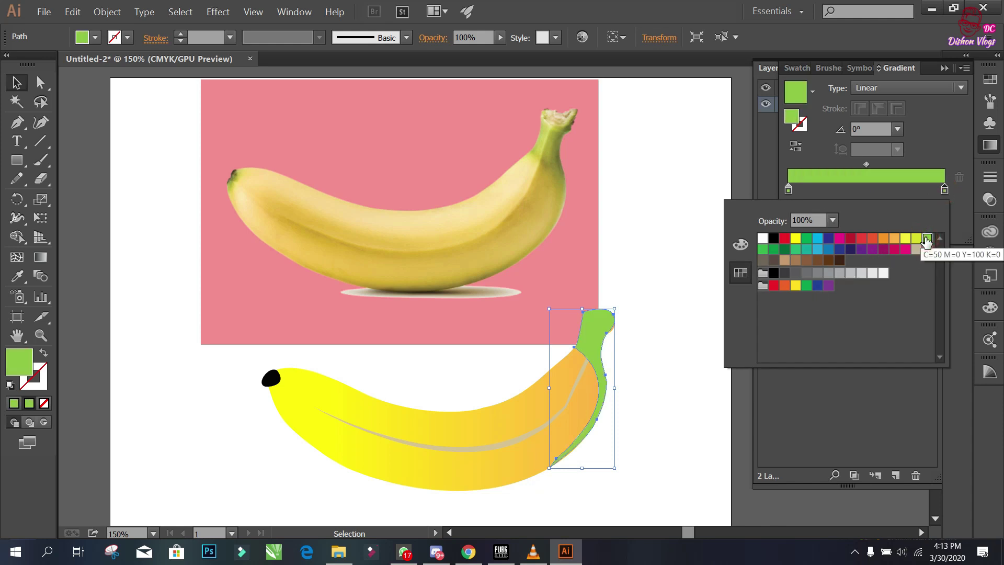
pyautogui.click(896, 239)
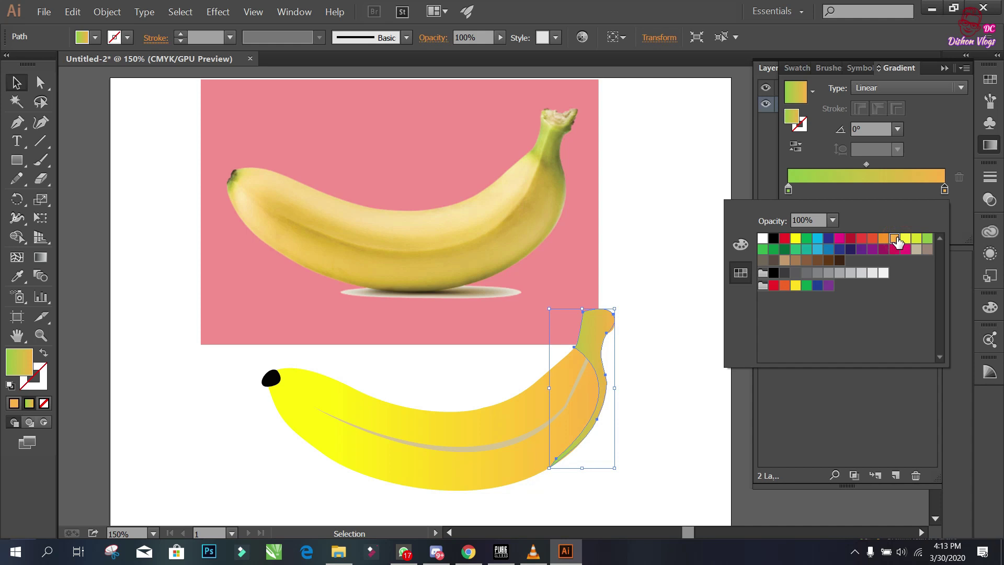
pyautogui.click(909, 239)
pyautogui.click(16, 82)
pyautogui.click(649, 250)
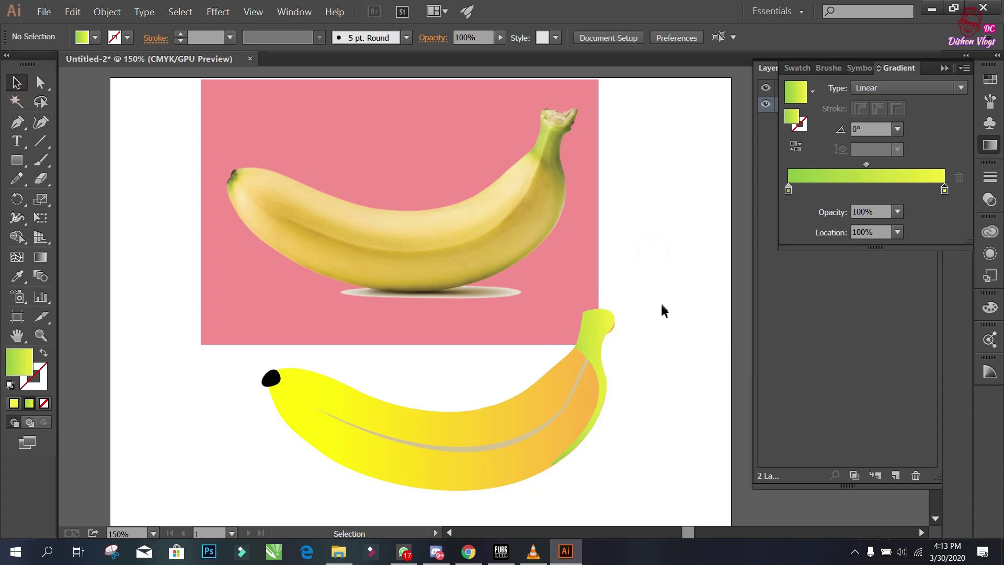
# Step: Zoom and pan to review the flat banana, then activate the Pen tool
pyautogui.scroll(-1, 660, 314)
pyautogui.scroll(1, 647, 324)
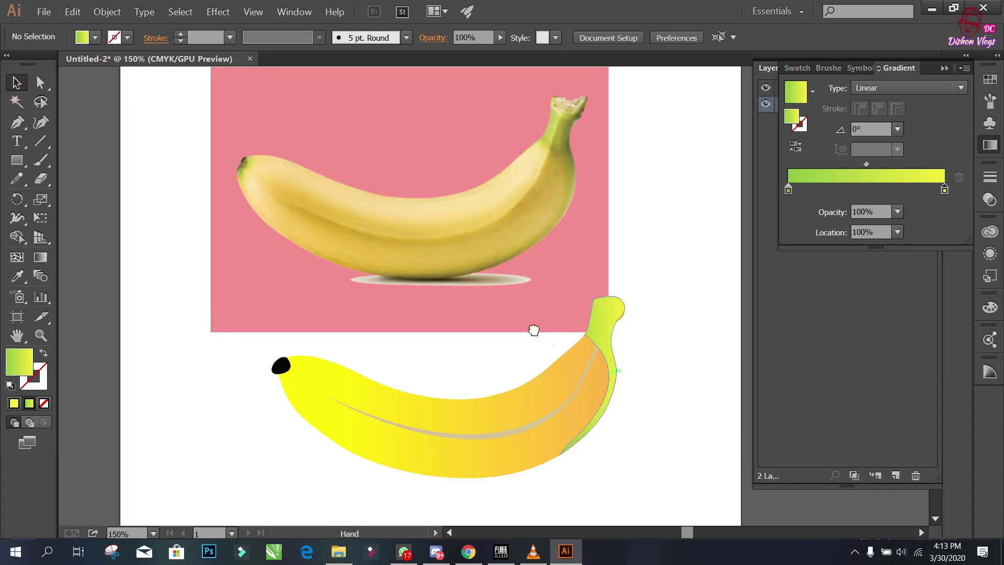
pyautogui.scroll(2, 634, 319)
pyautogui.scroll(-2, 635, 313)
pyautogui.moveTo(616, 309); pyautogui.dragTo(540, 310)
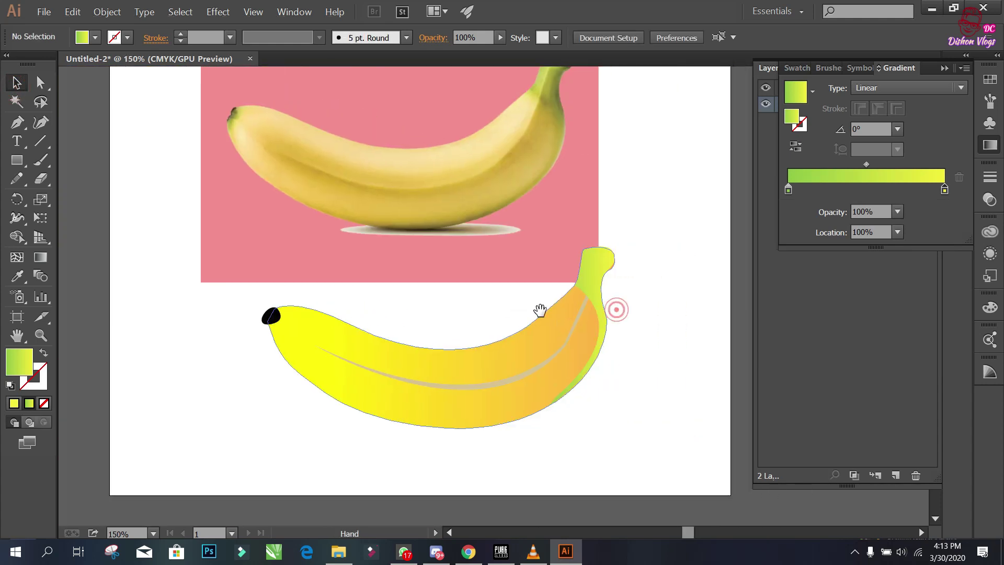
pyautogui.scroll(-3, 475, 324)
pyautogui.scroll(3, 480, 322)
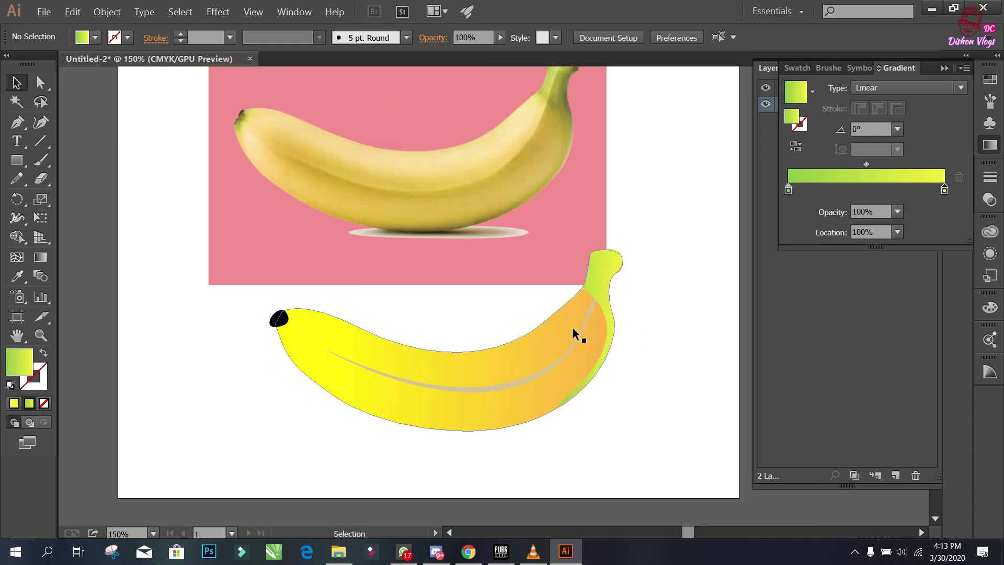
pyautogui.scroll(-2, 530, 332)
pyautogui.scroll(3, 553, 330)
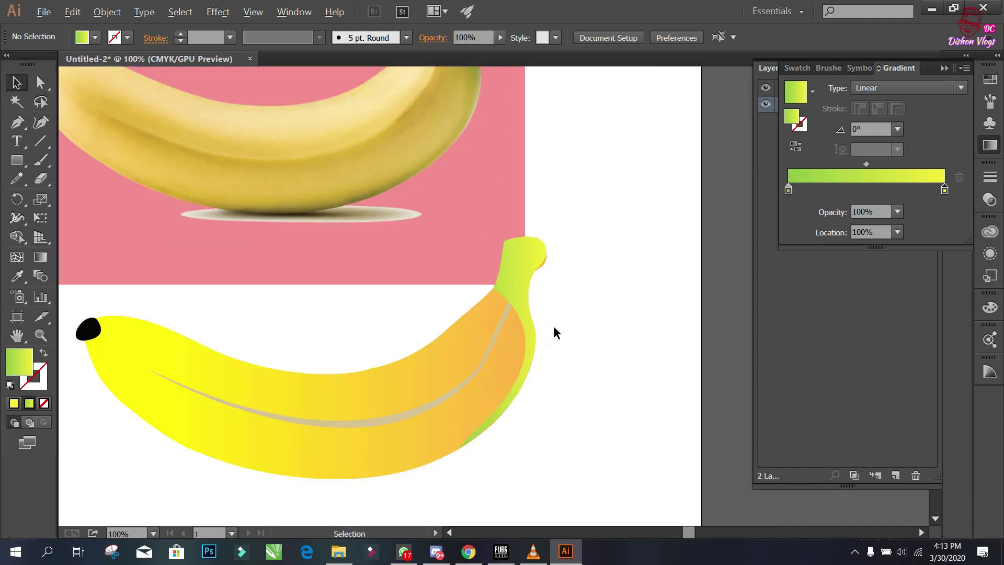
pyautogui.scroll(-3, 553, 326)
pyautogui.scroll(4, 510, 282)
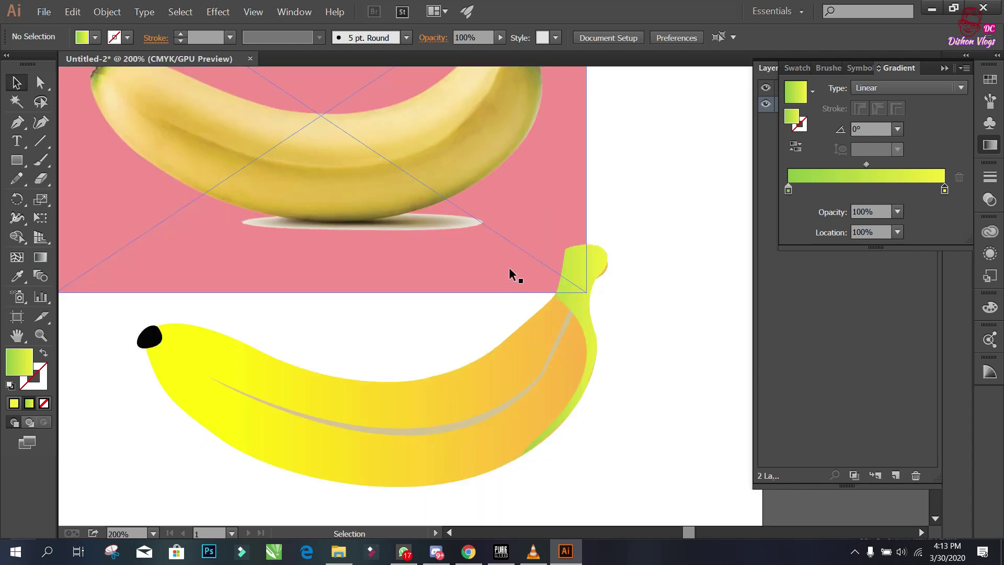
pyautogui.scroll(-2, 274, 166)
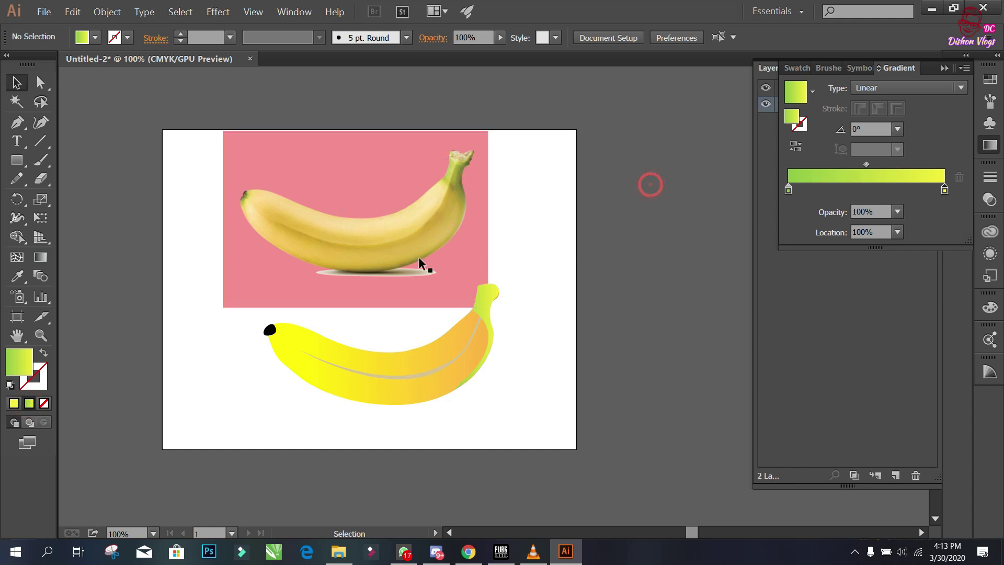
pyautogui.scroll(2, 434, 310)
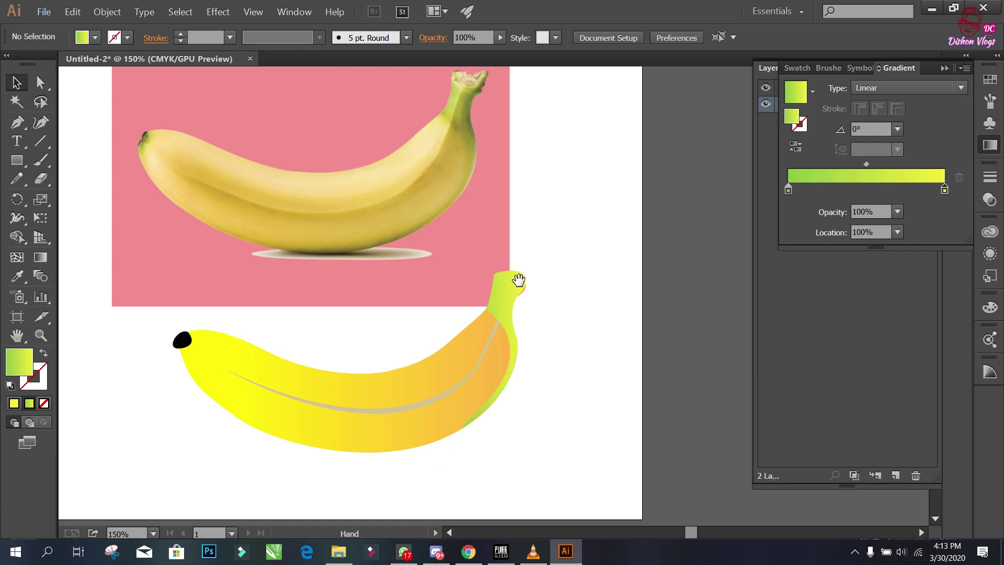
pyautogui.moveTo(521, 295)
pyautogui.mouseDown()
pyautogui.moveTo(528, 324)
pyautogui.moveTo(531, 292)
pyautogui.mouseUp()
pyautogui.scroll(-2, 531, 322)
pyautogui.scroll(2, 531, 294)
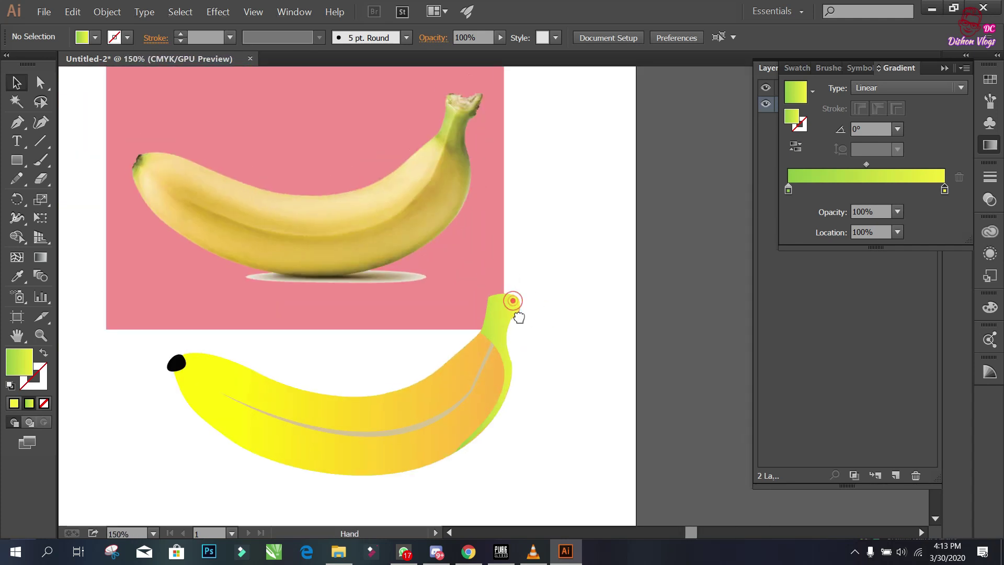
pyautogui.scroll(-1, 519, 311)
pyautogui.scroll(-1, 519, 311)
pyautogui.click(19, 124)
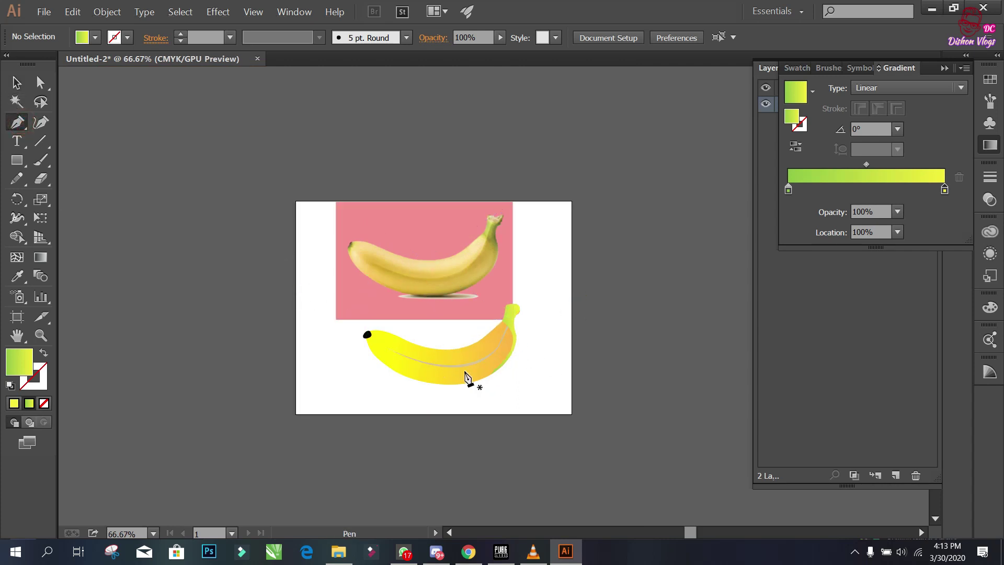
pyautogui.scroll(2, 464, 358)
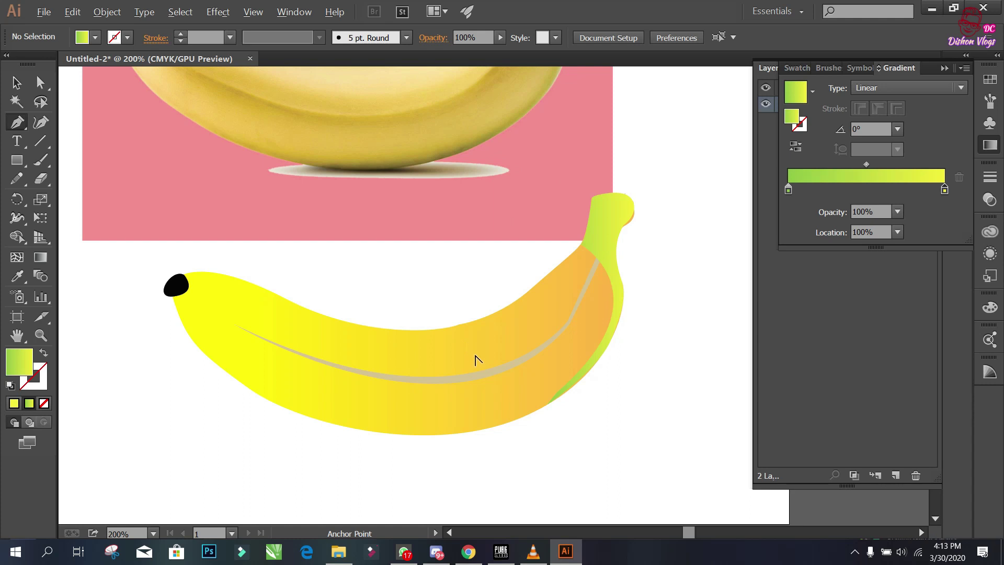
pyautogui.scroll(-2, 475, 359)
pyautogui.scroll(1, 475, 358)
pyautogui.scroll(-1, 478, 363)
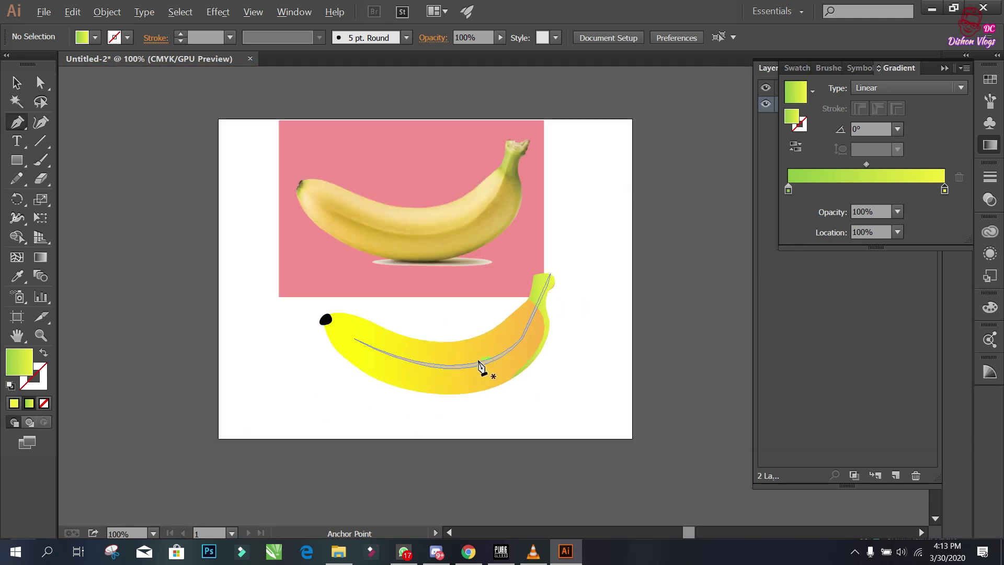
pyautogui.scroll(2, 520, 366)
pyautogui.scroll(-3, 518, 384)
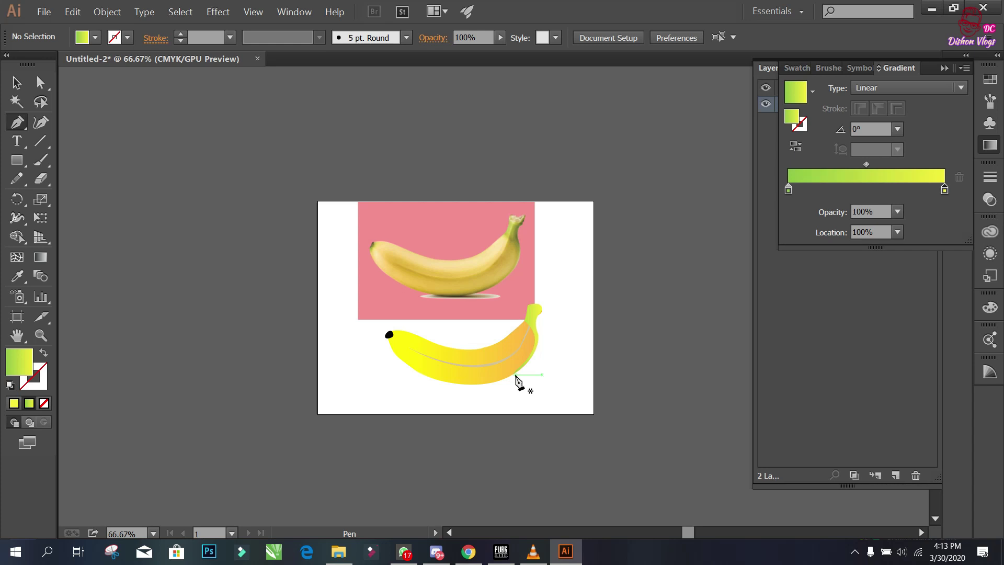
pyautogui.scroll(1, 512, 375)
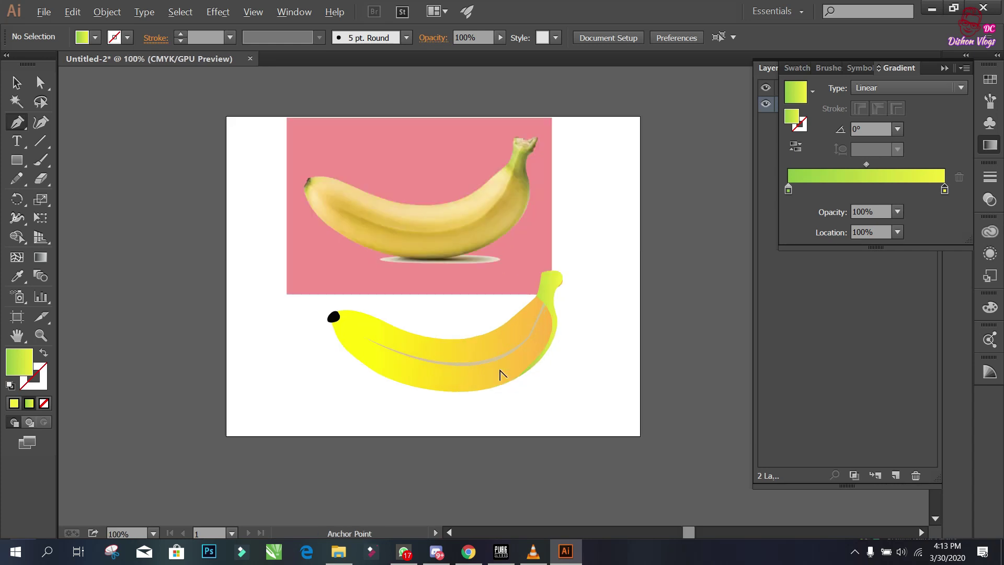
pyautogui.moveTo(593, 291); pyautogui.dragTo(566, 345)
pyautogui.scroll(1, 523, 366)
pyautogui.scroll(1, 495, 381)
pyautogui.scroll(-2, 495, 381)
pyautogui.hotkey('ctrl', '0')
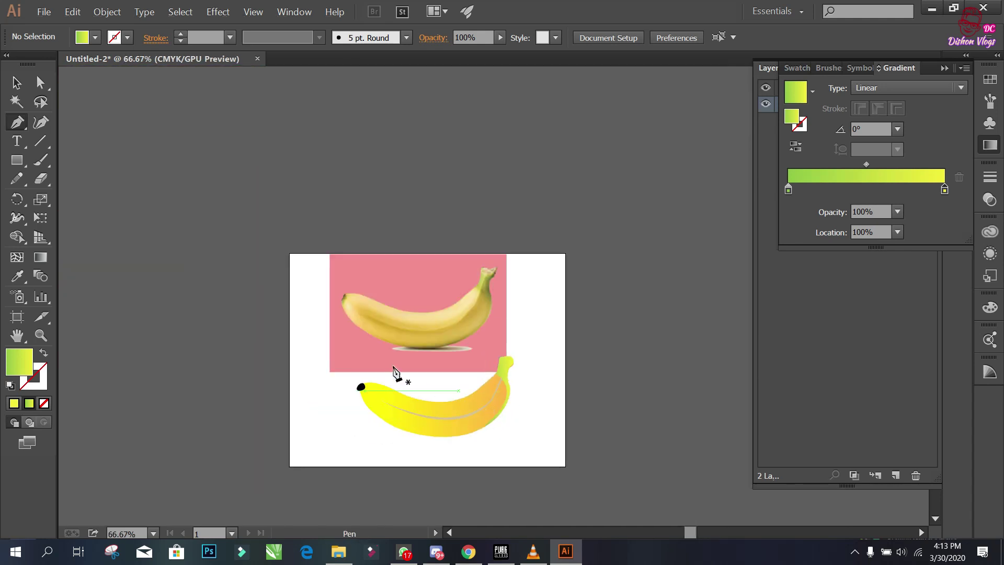
pyautogui.keyDown('alt'); pyautogui.scroll(2, 422, 369); pyautogui.keyUp('alt')
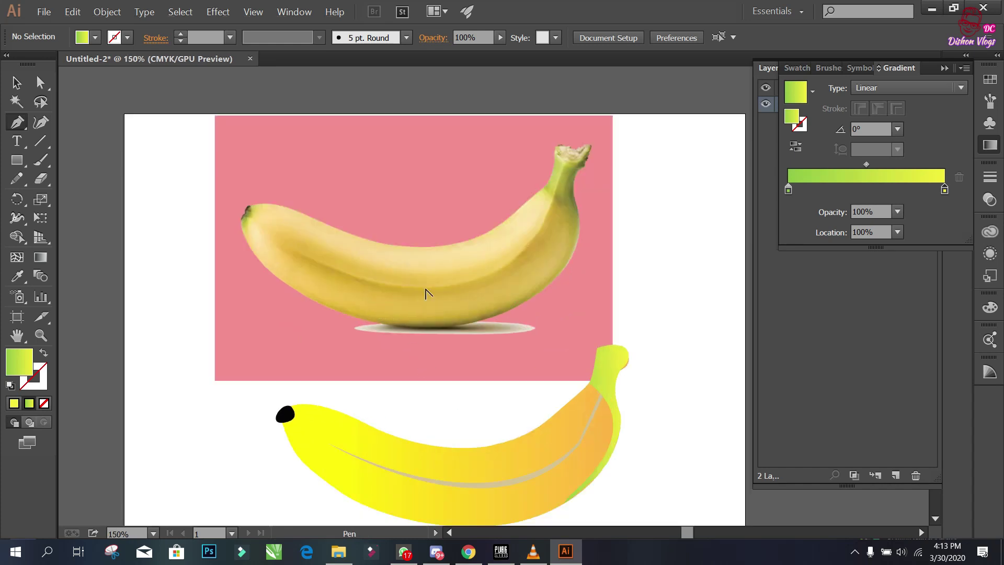
pyautogui.keyDown('alt'); pyautogui.scroll(-1, 528, 308); pyautogui.keyUp('alt')
pyautogui.keyDown('alt'); pyautogui.scroll(1, 419, 375); pyautogui.keyUp('alt')
pyautogui.keyDown('alt'); pyautogui.scroll(-1, 419, 376); pyautogui.keyUp('alt')
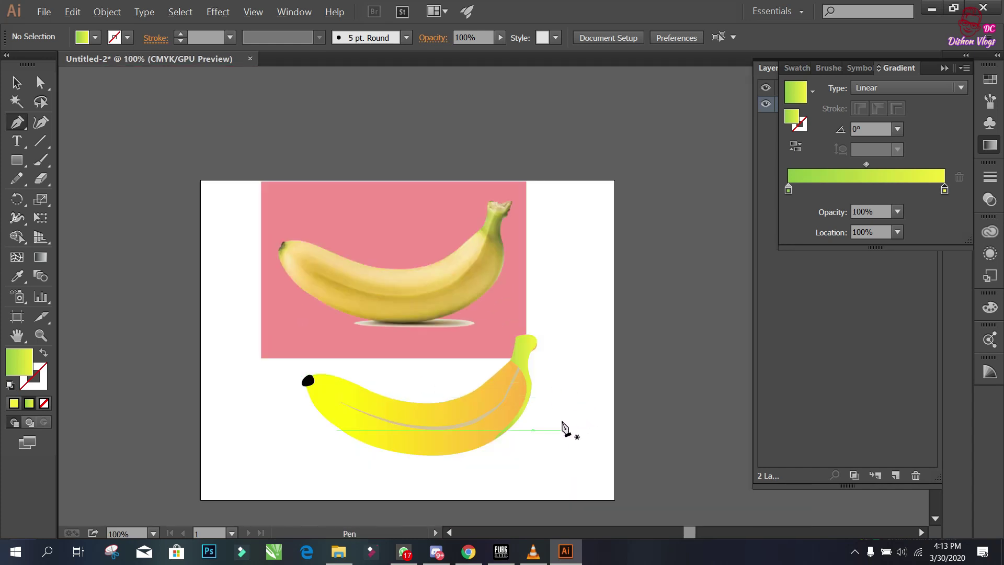
pyautogui.keyDown('alt'); pyautogui.scroll(1, 528, 400); pyautogui.keyUp('alt')
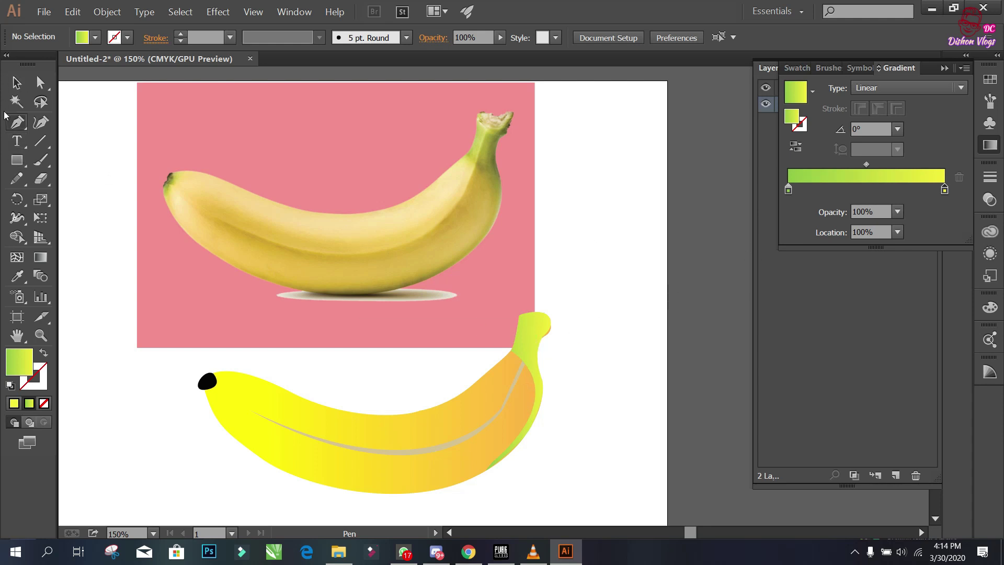
# Step: Shift the linked reference photo slightly left and down, just above the flat banana
pyautogui.click(17, 82)
pyautogui.scroll(-3, 587, 345)
pyautogui.scroll(3, 585, 334)
pyautogui.scroll(2, 512, 351)
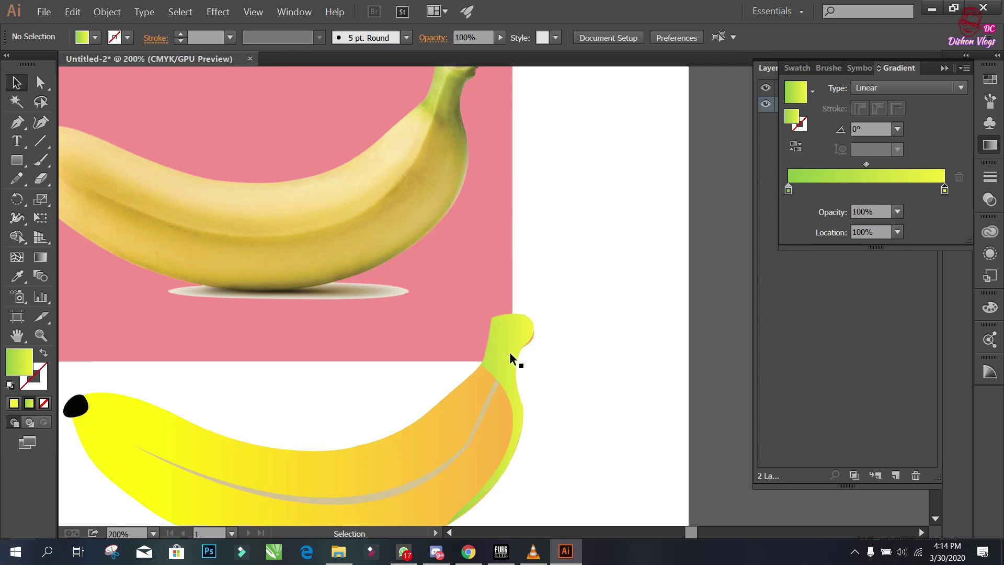
pyautogui.scroll(-3, 515, 351)
pyautogui.moveTo(515, 346); pyautogui.dragTo(530, 321)
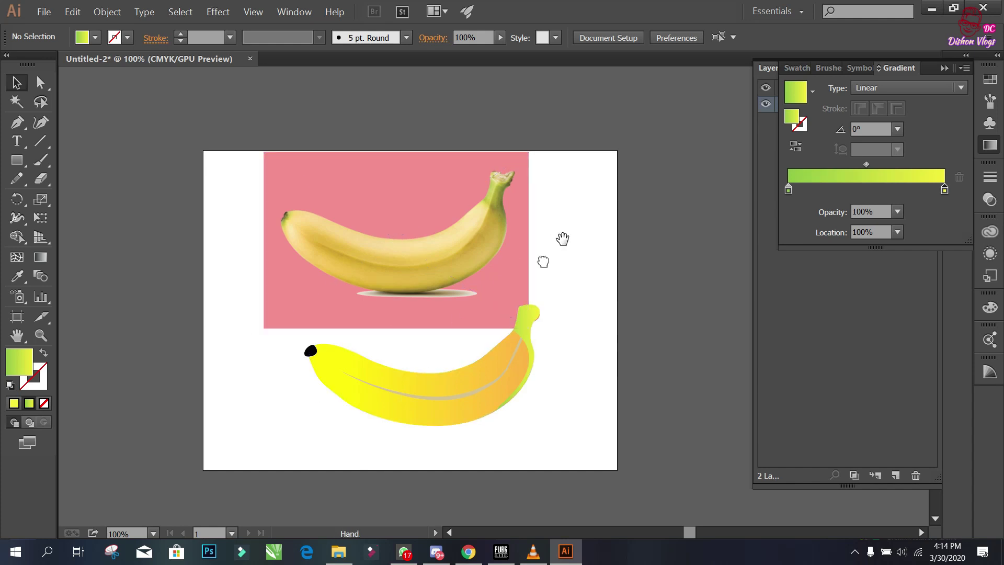
pyautogui.moveTo(563, 237); pyautogui.dragTo(532, 256)
pyautogui.moveTo(397, 264)
pyautogui.mouseDown()
pyautogui.moveTo(320, 273)
pyautogui.moveTo(470, 251)
pyautogui.moveTo(397, 251)
pyautogui.mouseUp()
pyautogui.moveTo(432, 245); pyautogui.dragTo(398, 259)
pyautogui.moveTo(341, 282)
pyautogui.mouseDown()
pyautogui.moveTo(415, 271)
pyautogui.moveTo(385, 287)
pyautogui.mouseUp()
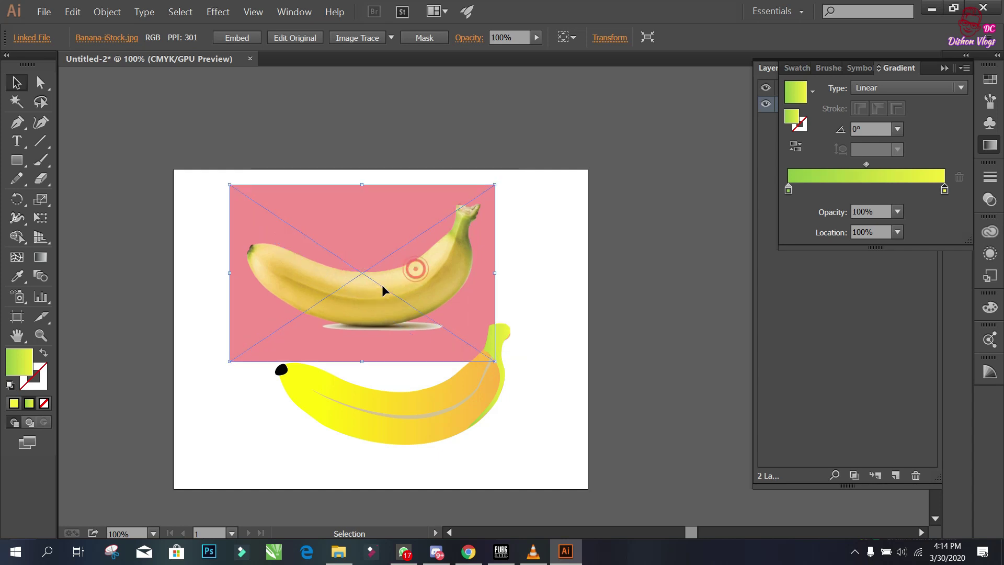
pyautogui.click(648, 246)
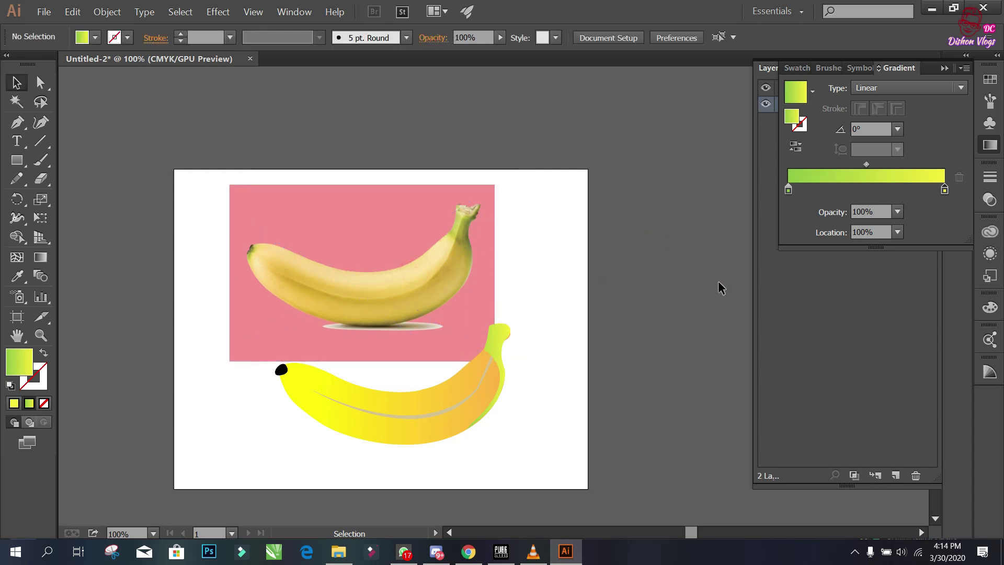